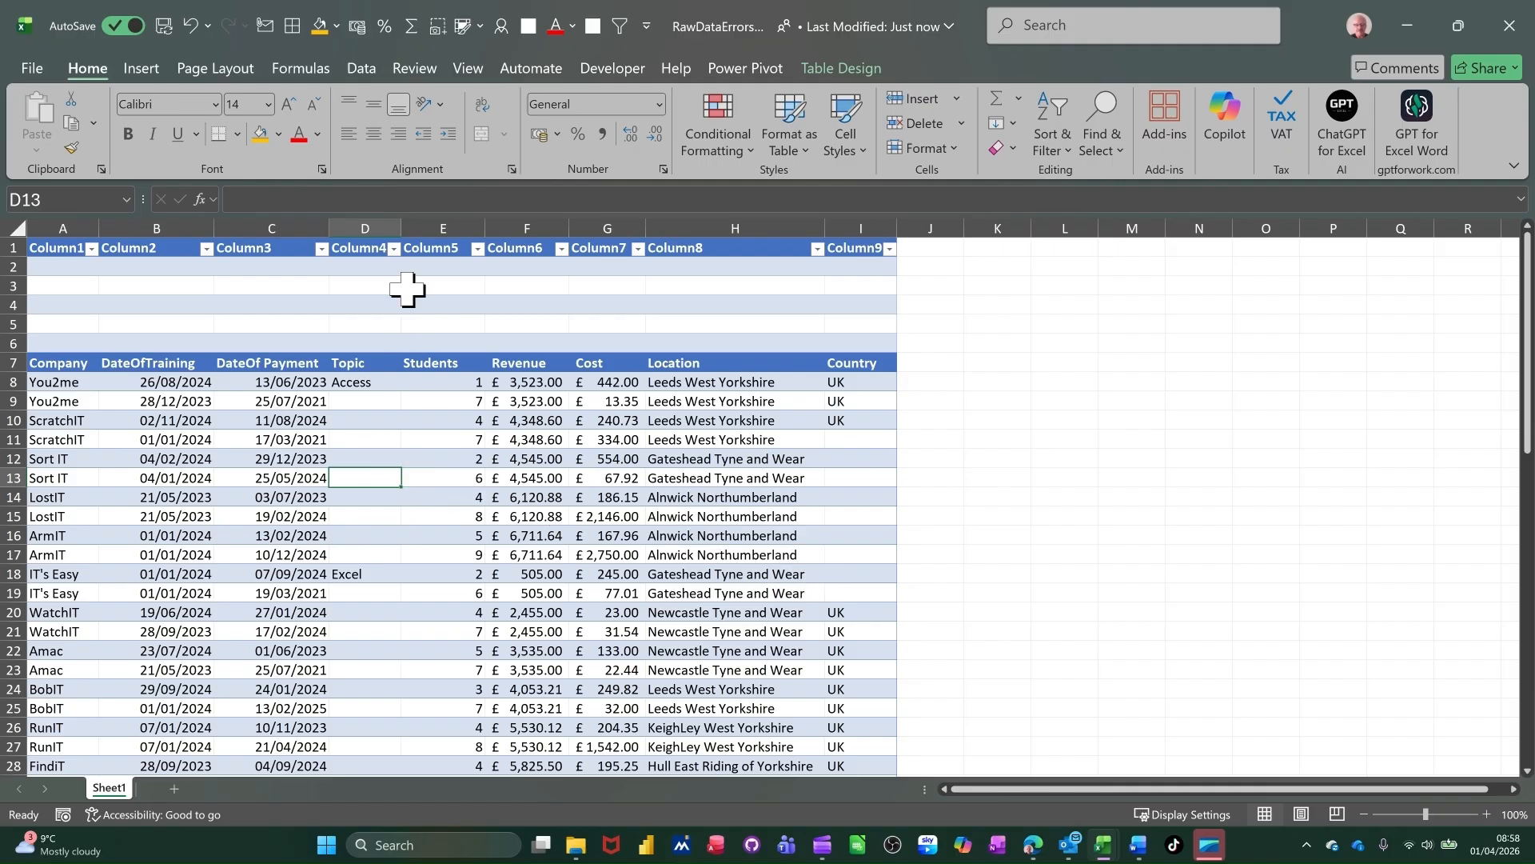
click(362, 72)
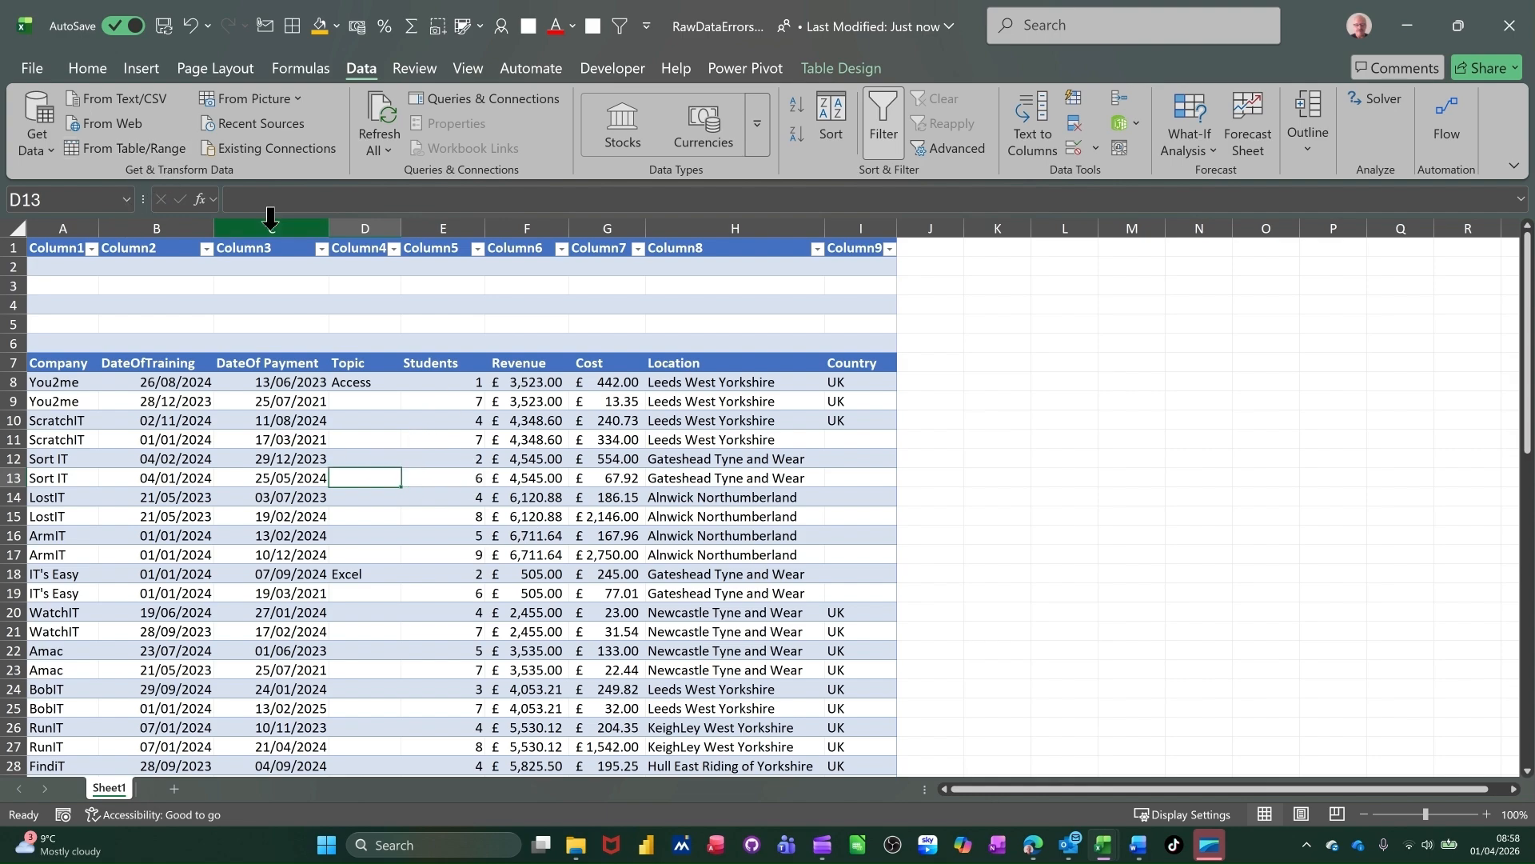
click(88, 69)
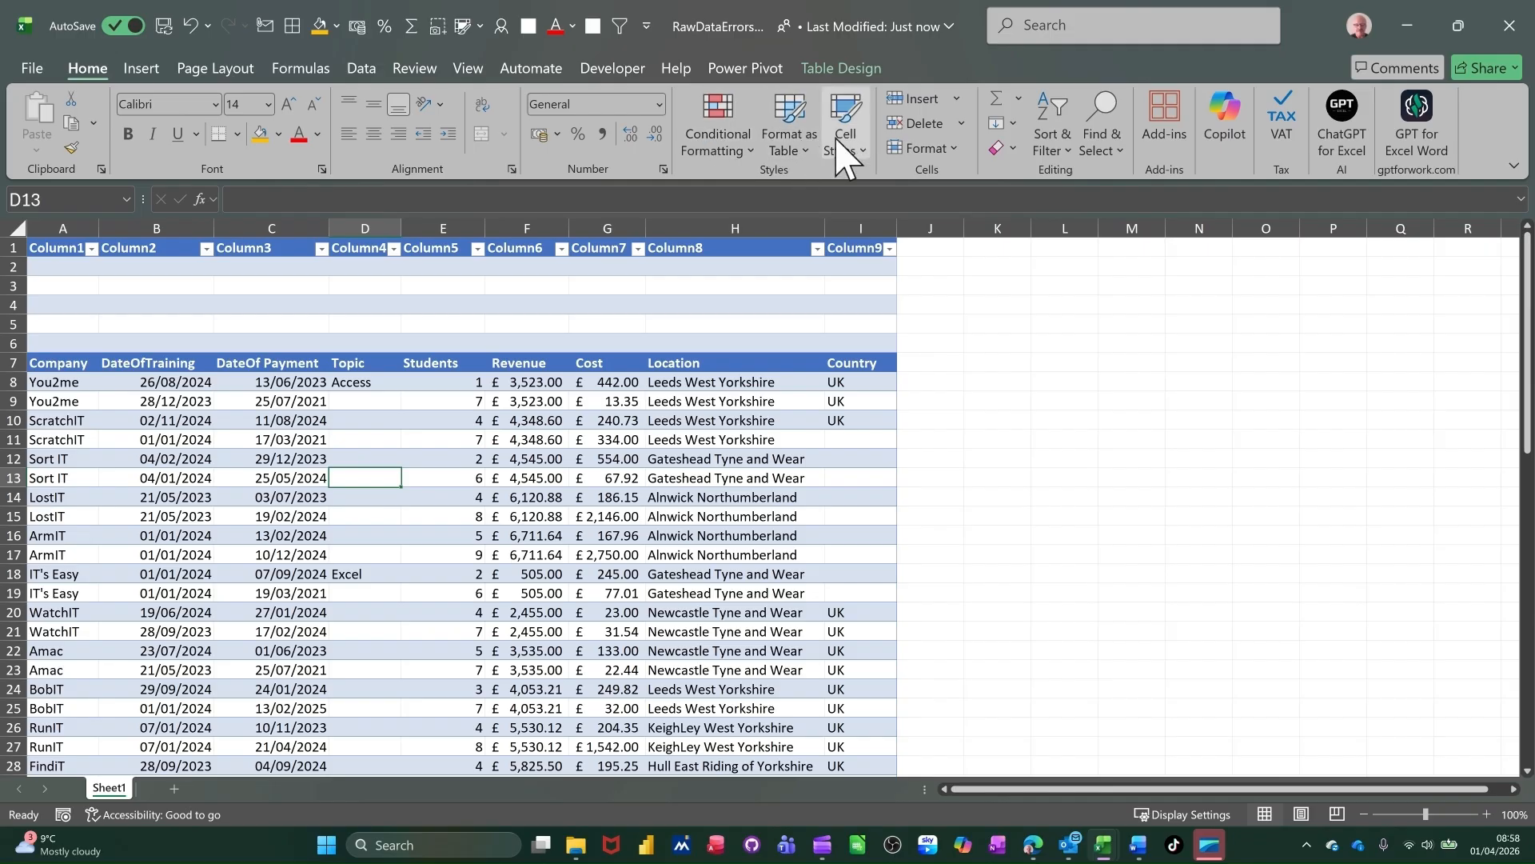
click(805, 144)
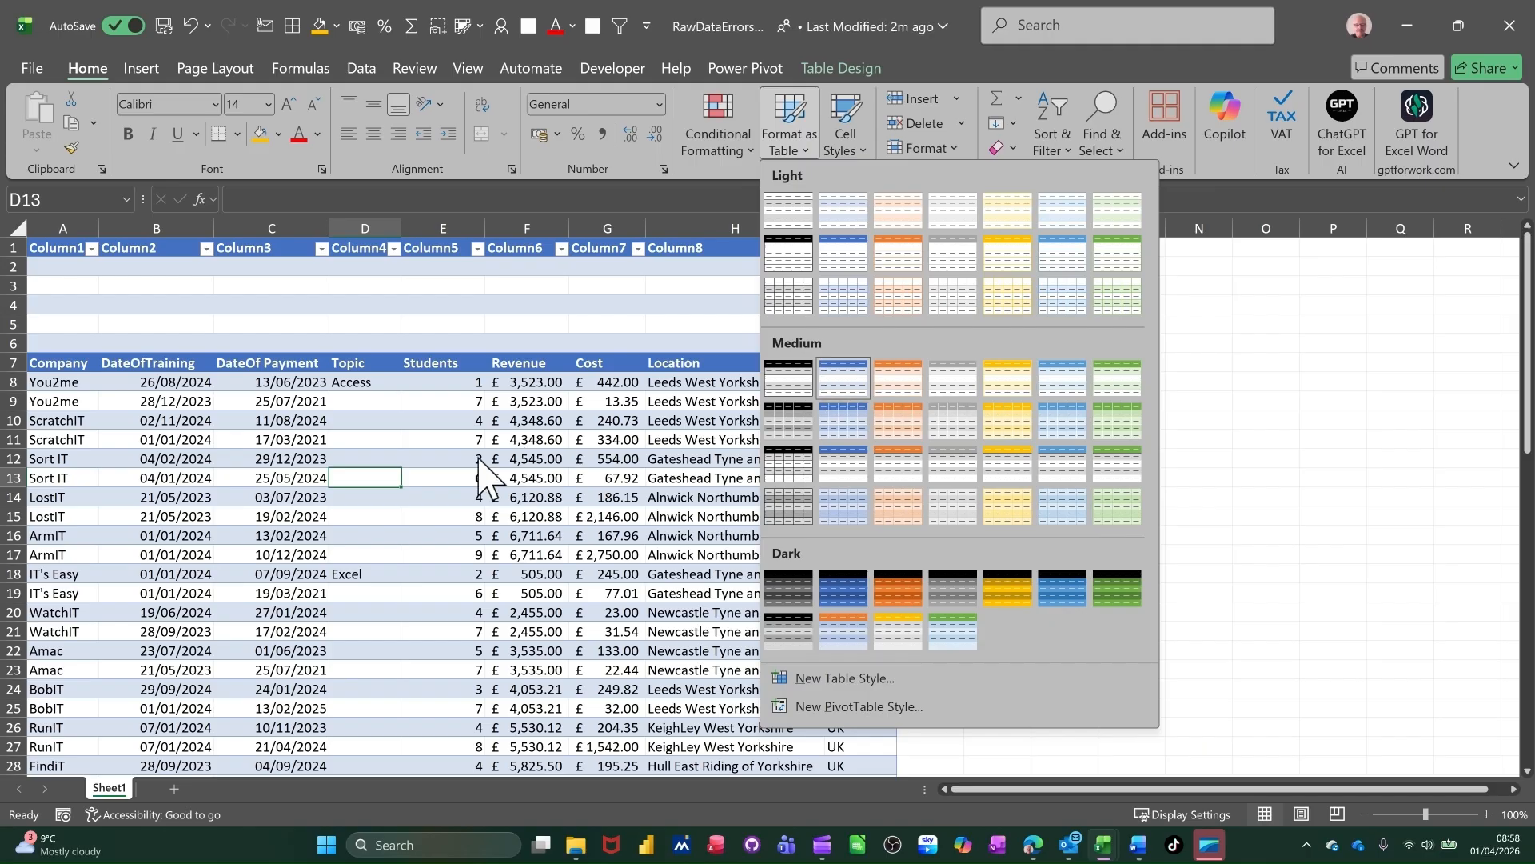
key(Escape)
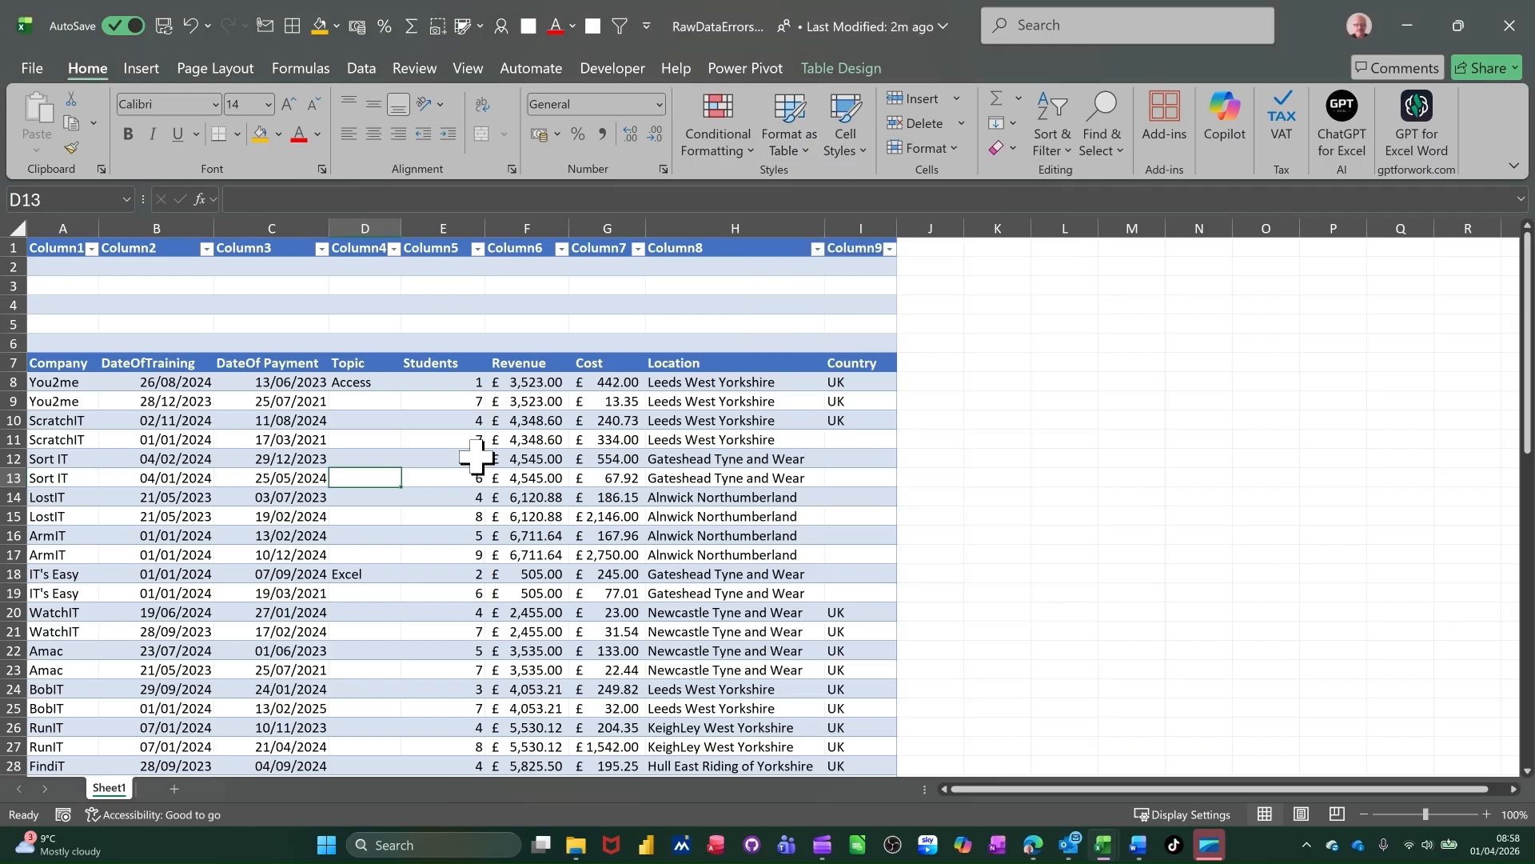
click(829, 71)
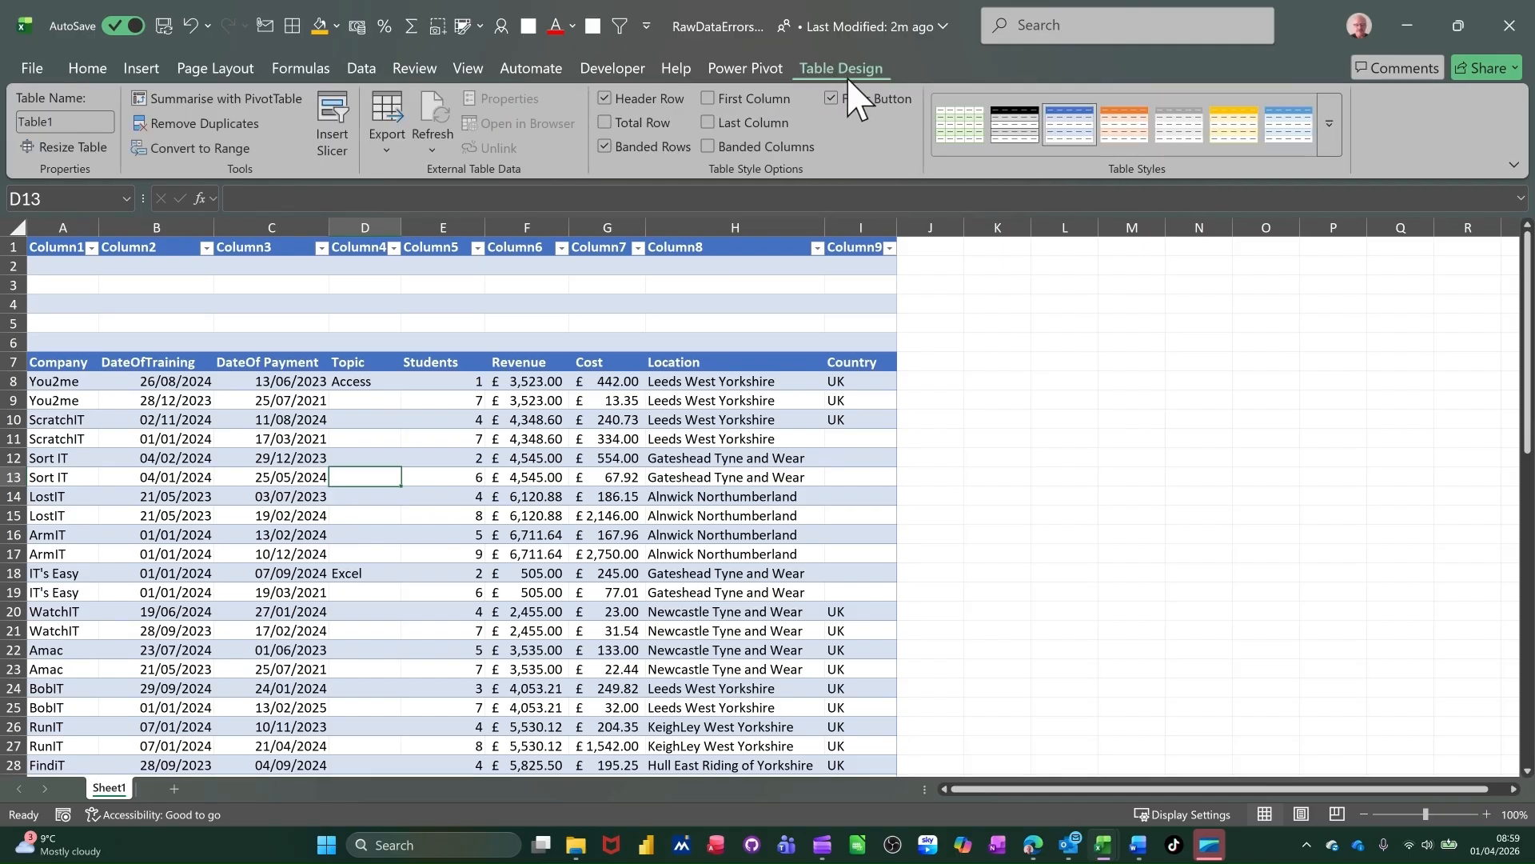
Load the worksheet table containing the training data into the Power Query Editor as a new query.
click(526, 463)
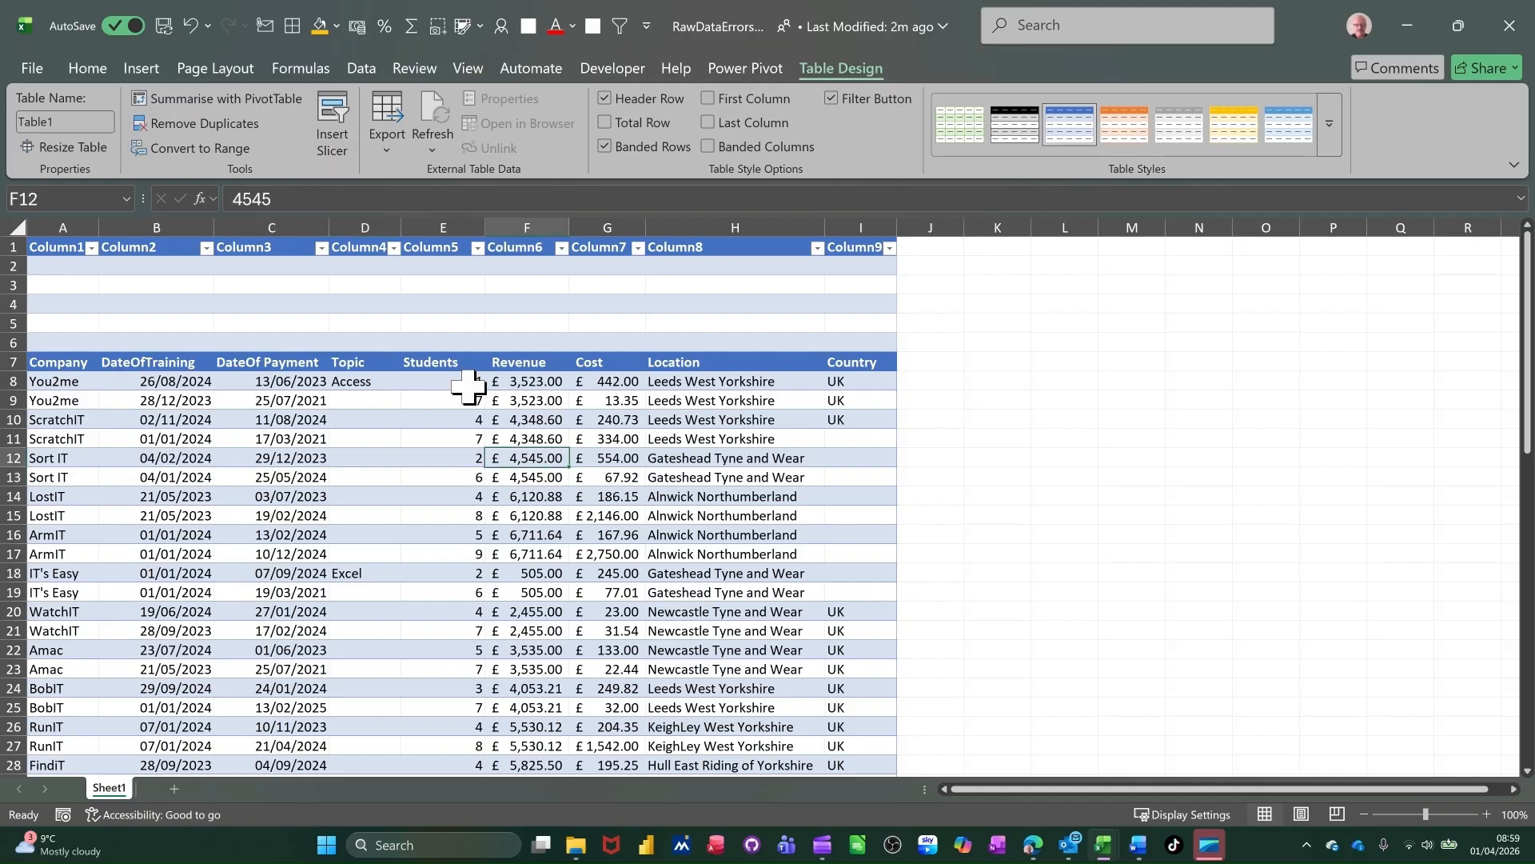
click(366, 69)
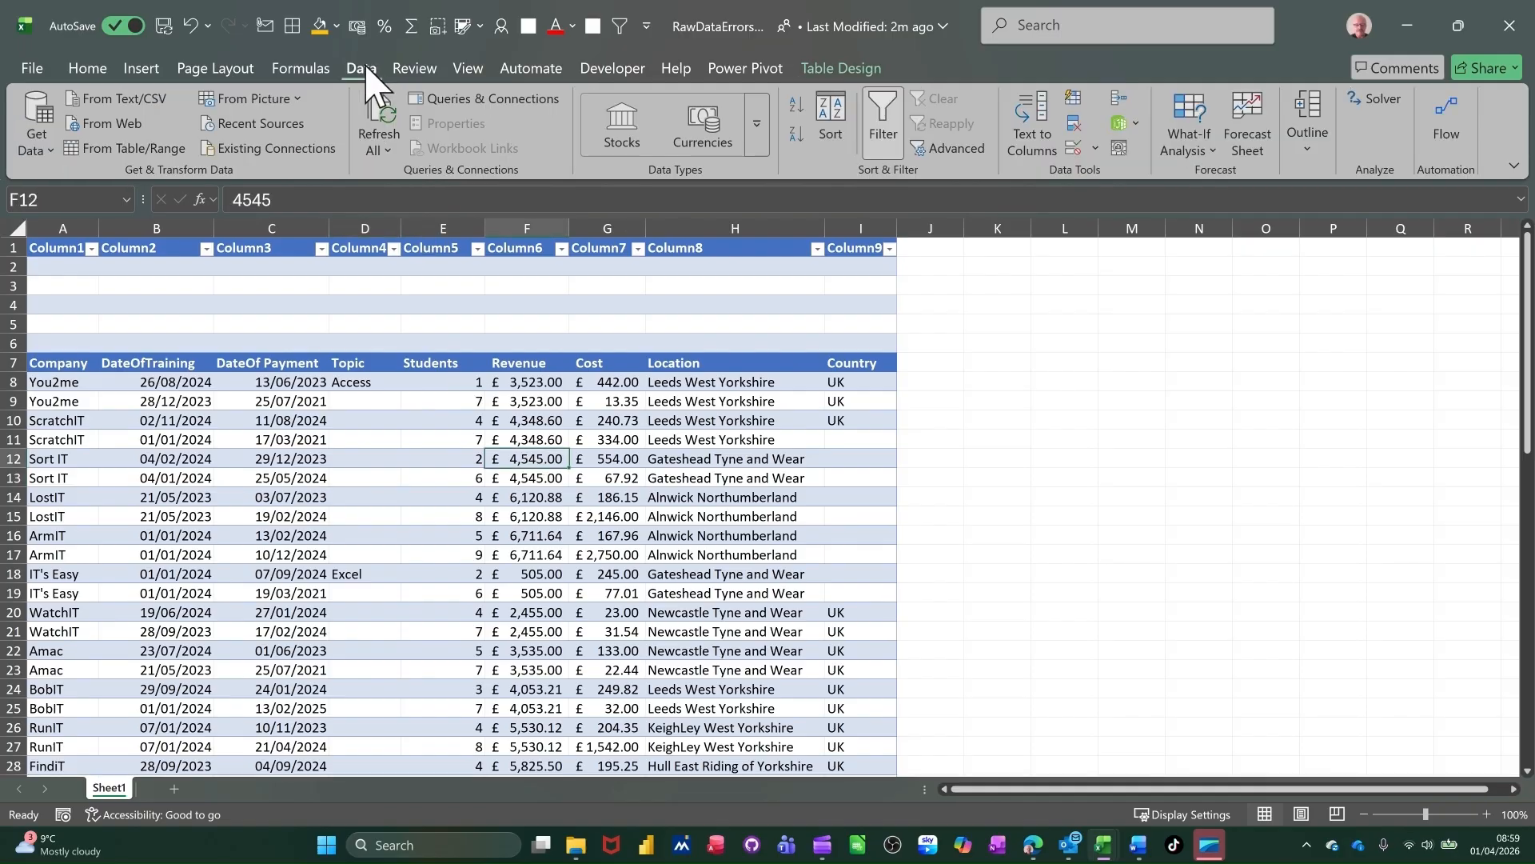
click(142, 152)
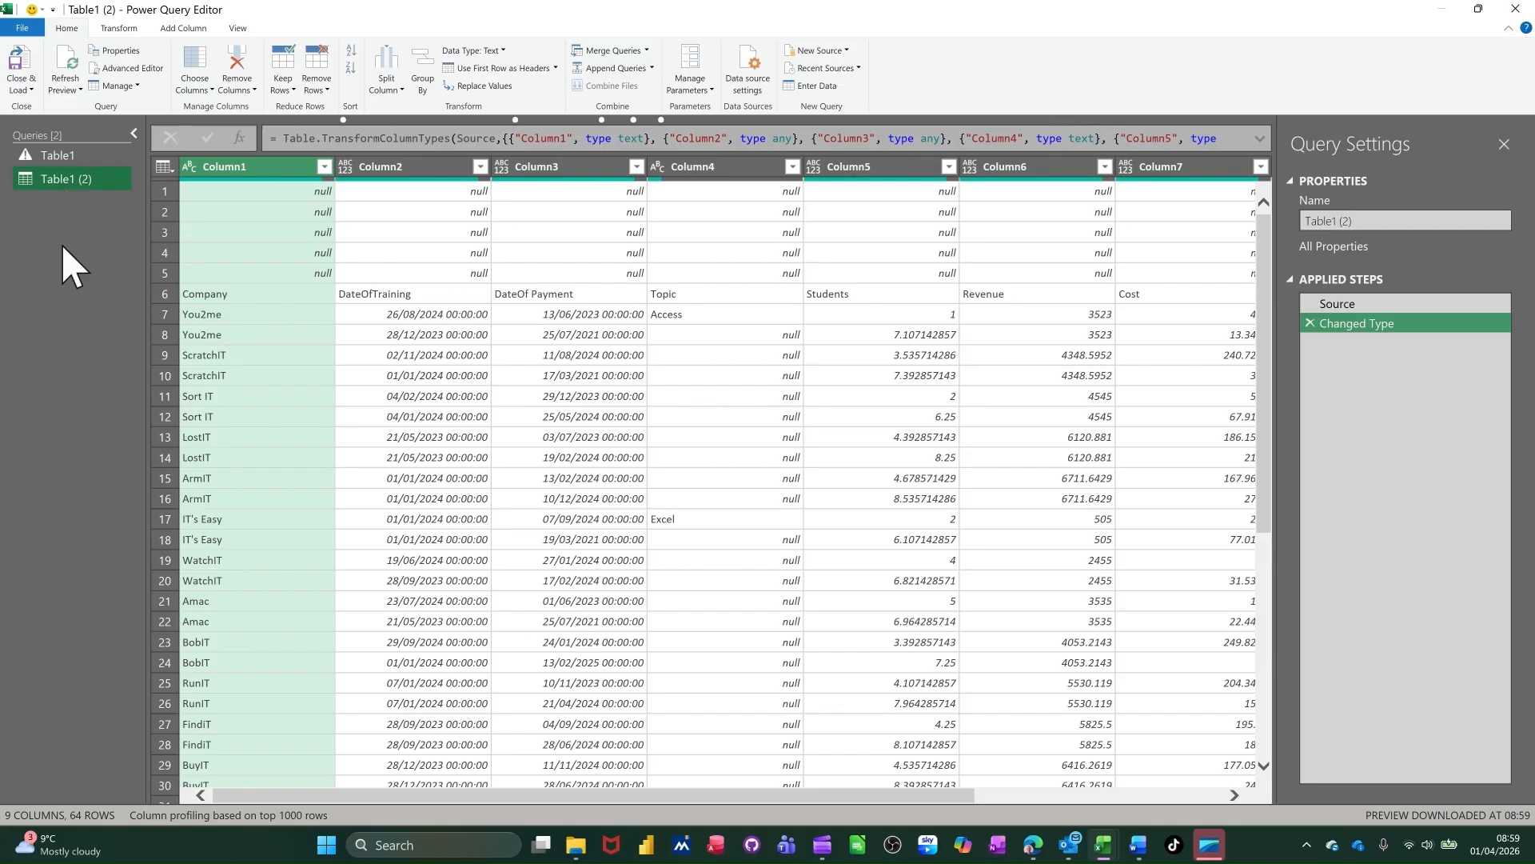
Rename the Table1 (2) query as Main.
double_click(57, 180)
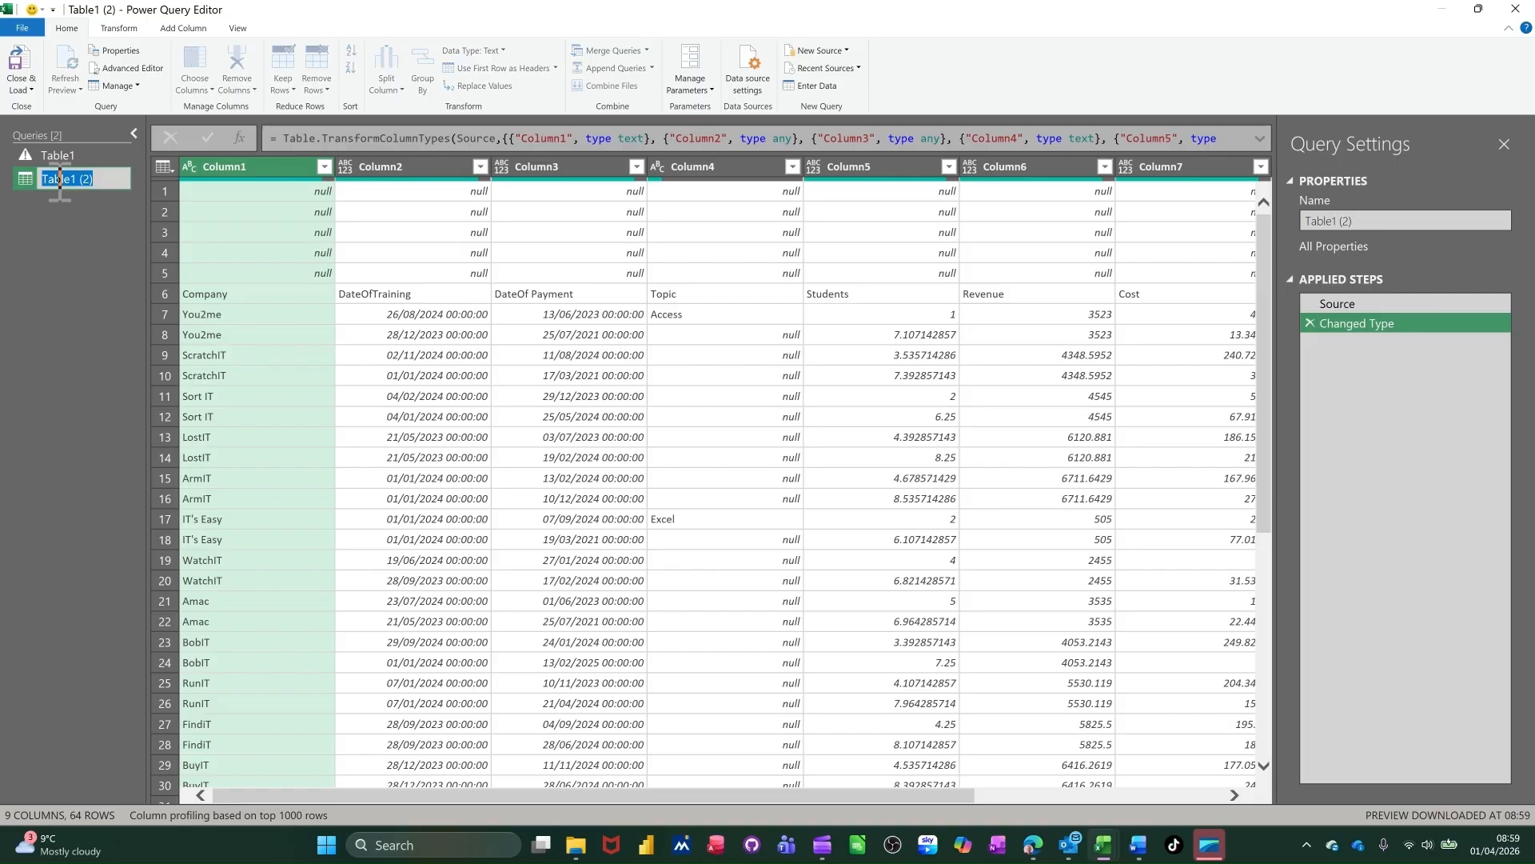
text(Main)
key(Return)
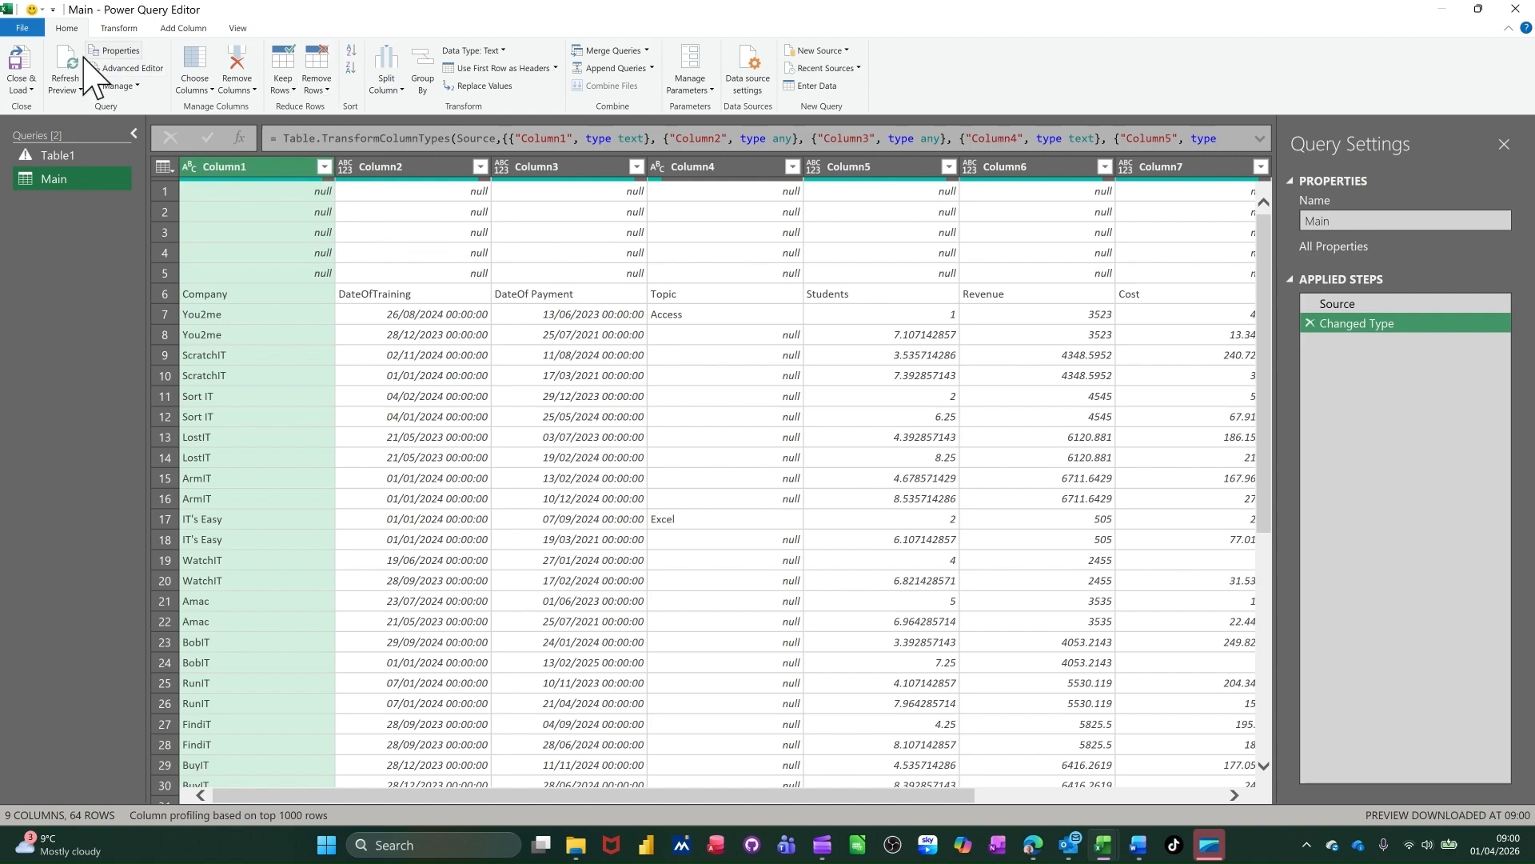
Remove the blank rows from the Main query and promote its first row to column headers.
click(323, 90)
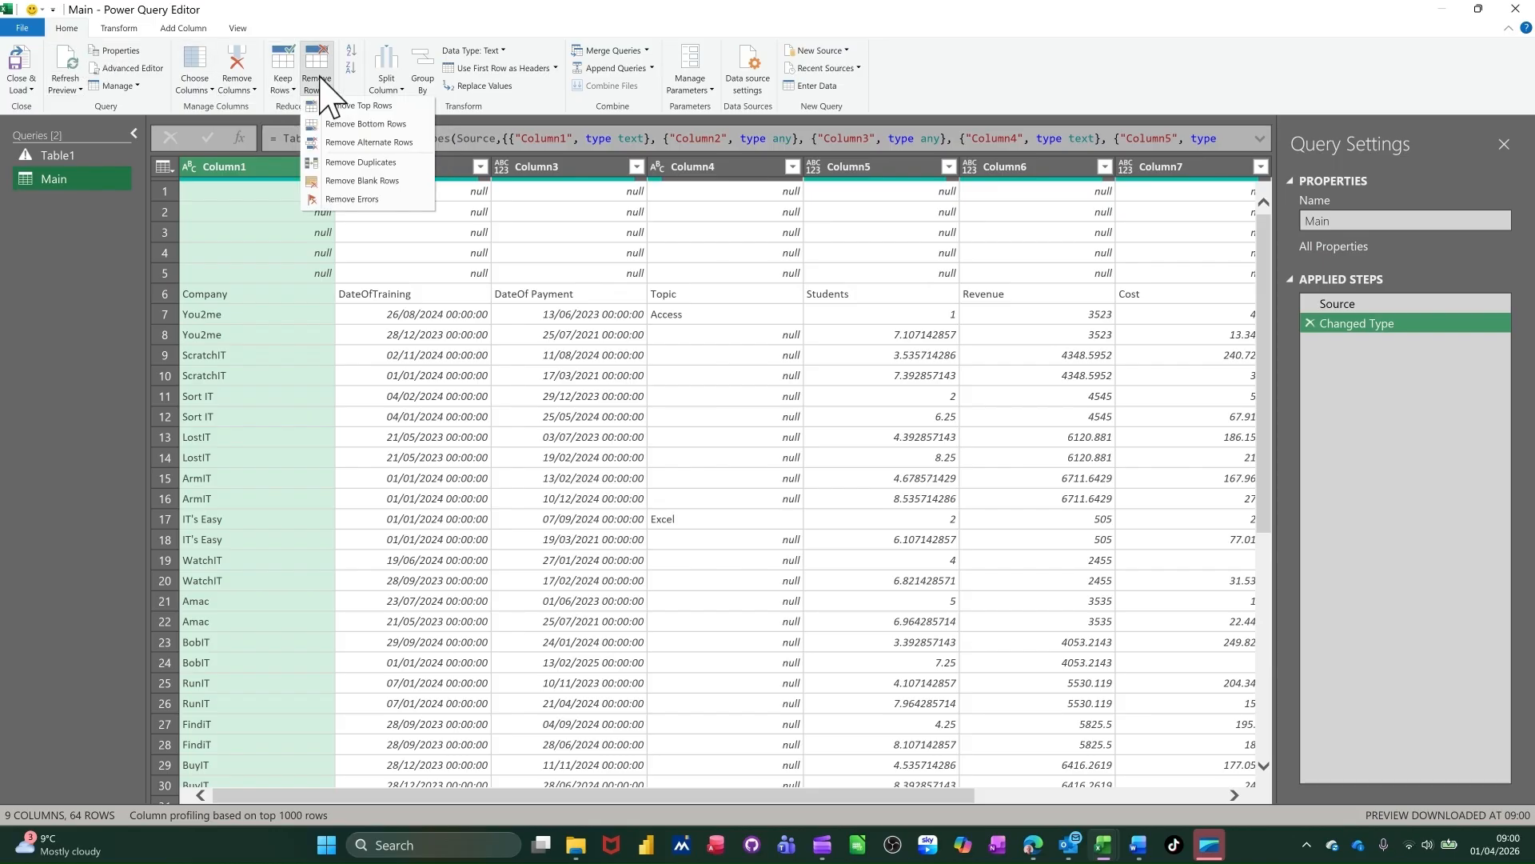
click(358, 187)
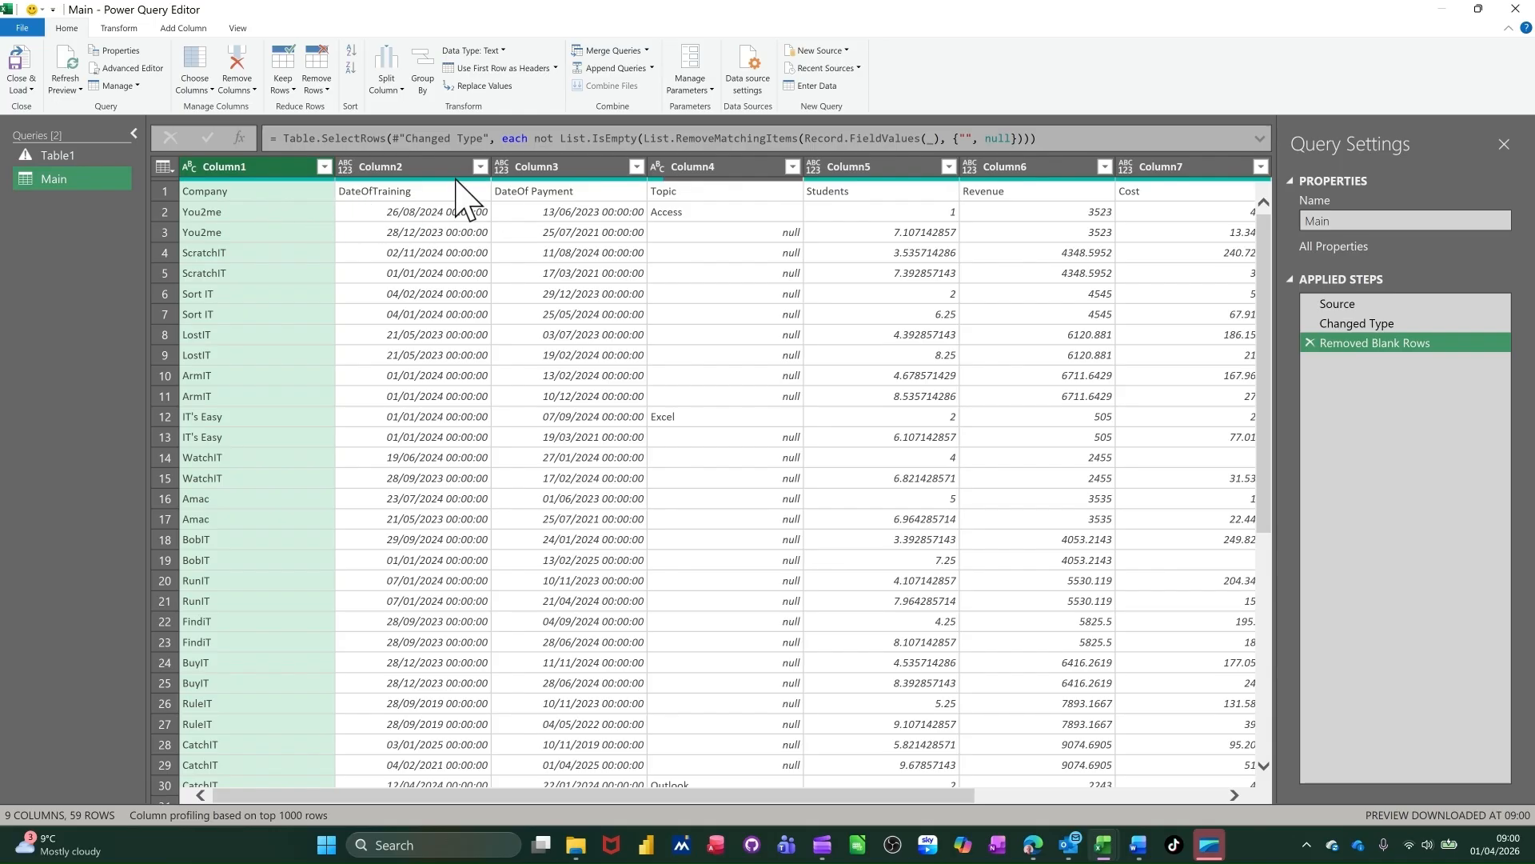
click(503, 70)
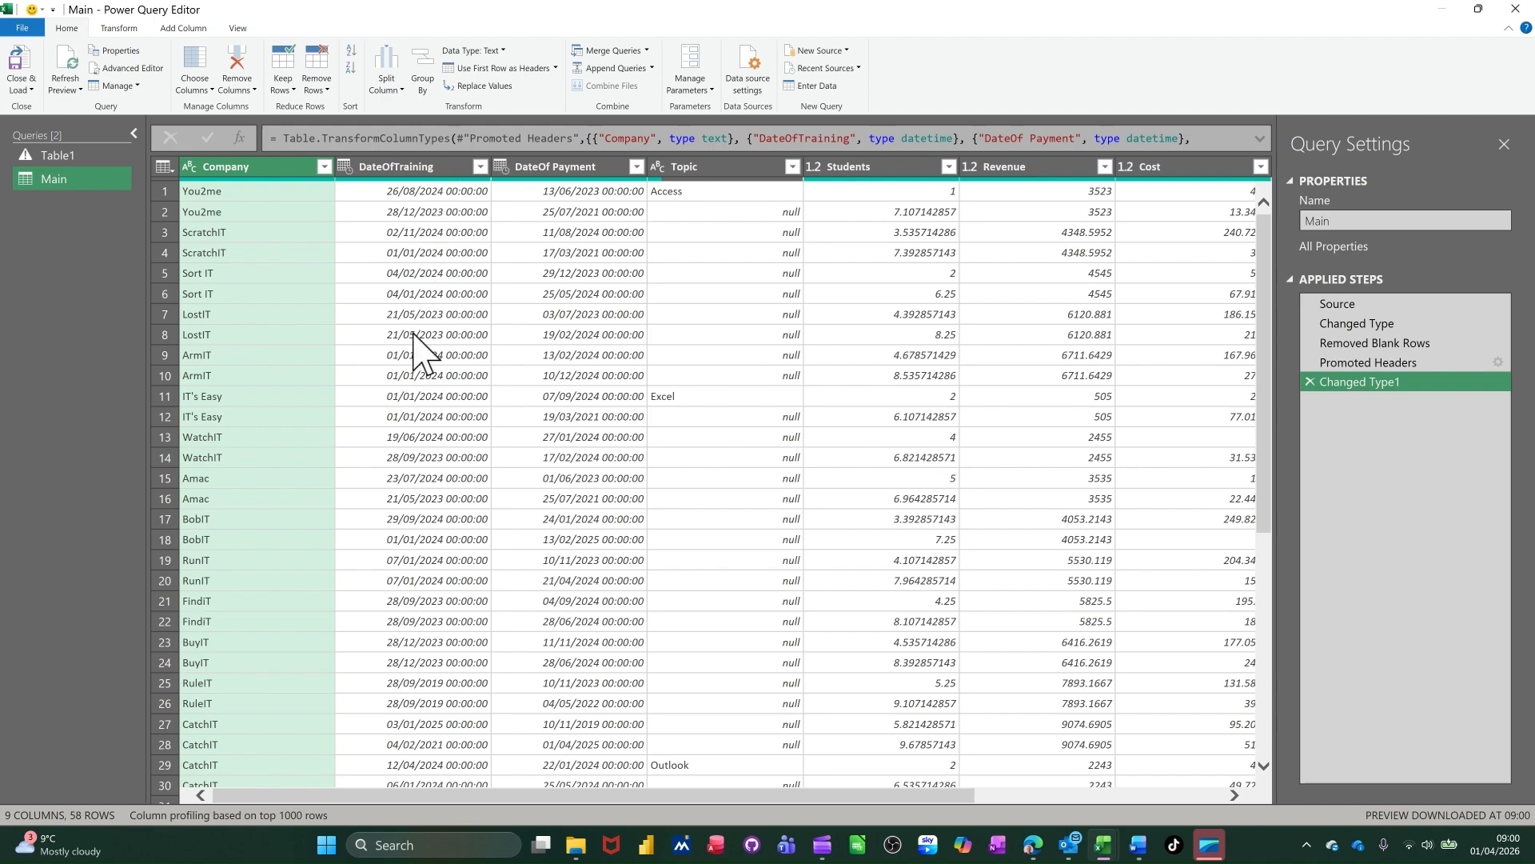
Change the DateOfTraining and DateOf Payment columns to the Date type, replacing the current conversion for each.
click(349, 168)
click(344, 167)
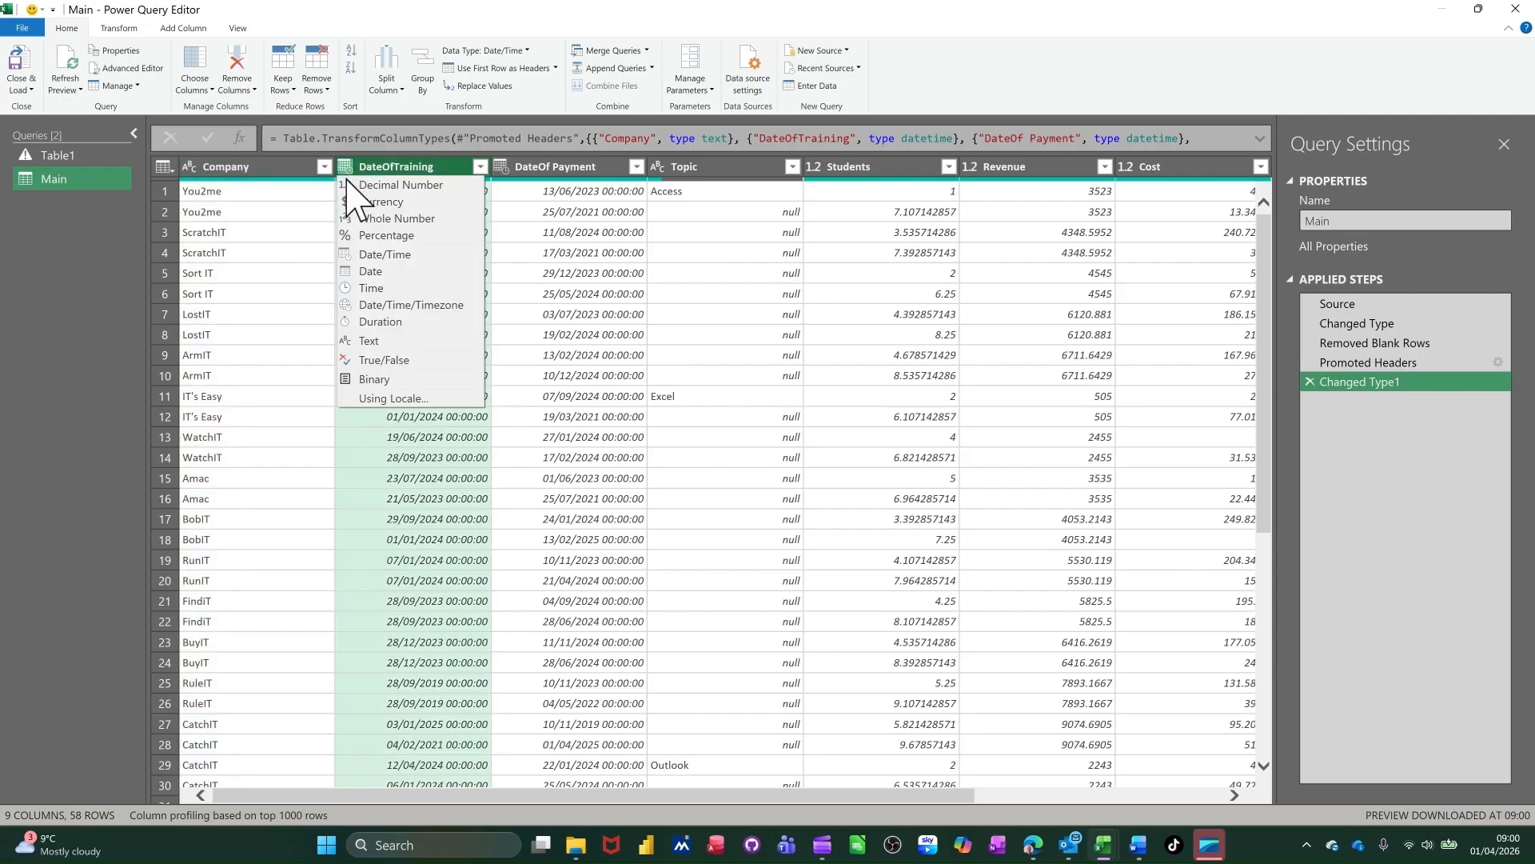
click(370, 273)
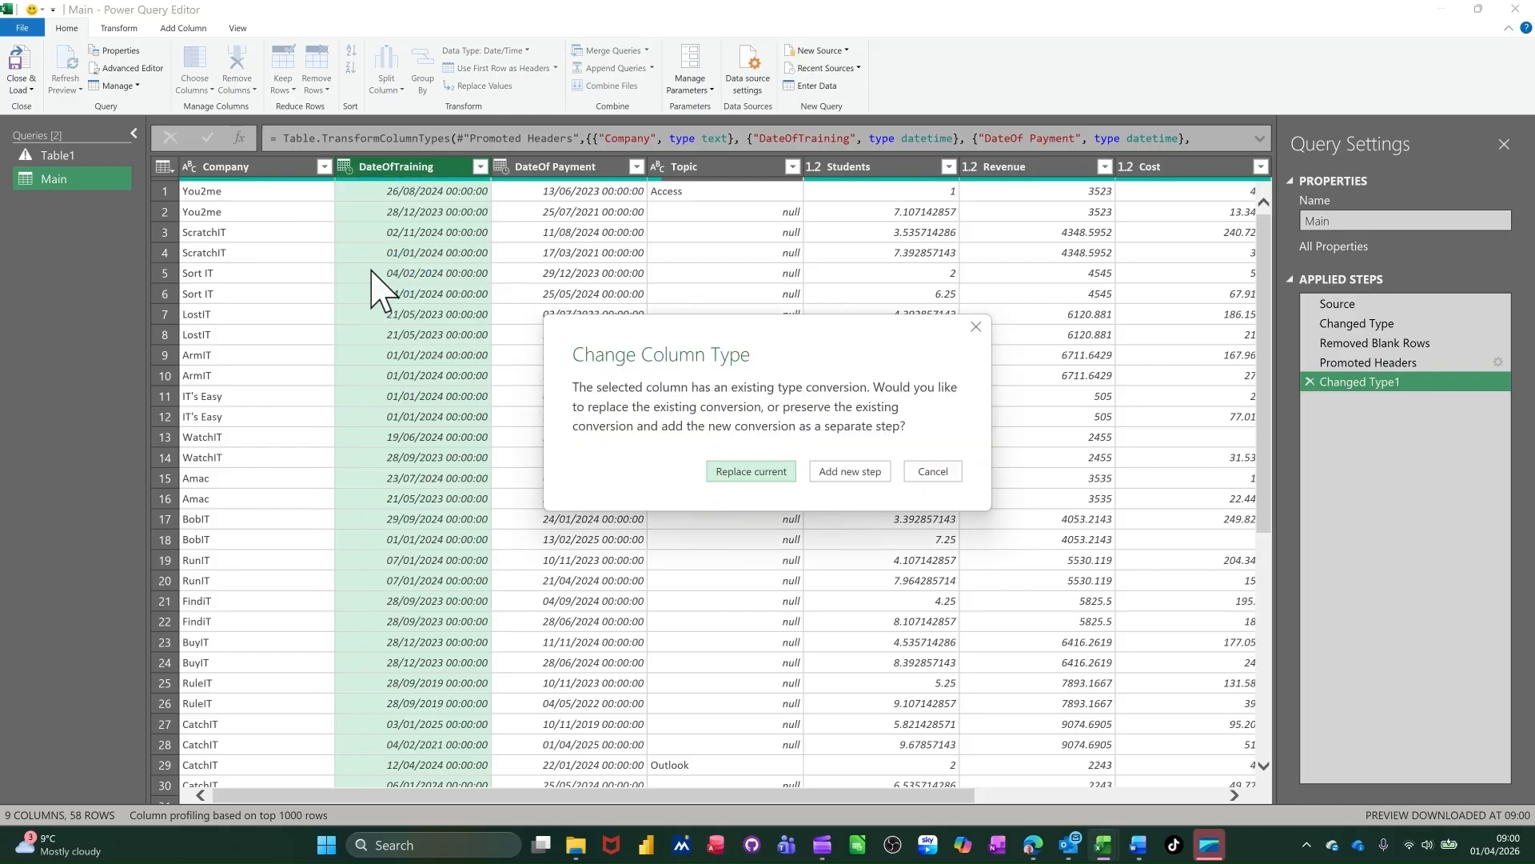
click(722, 473)
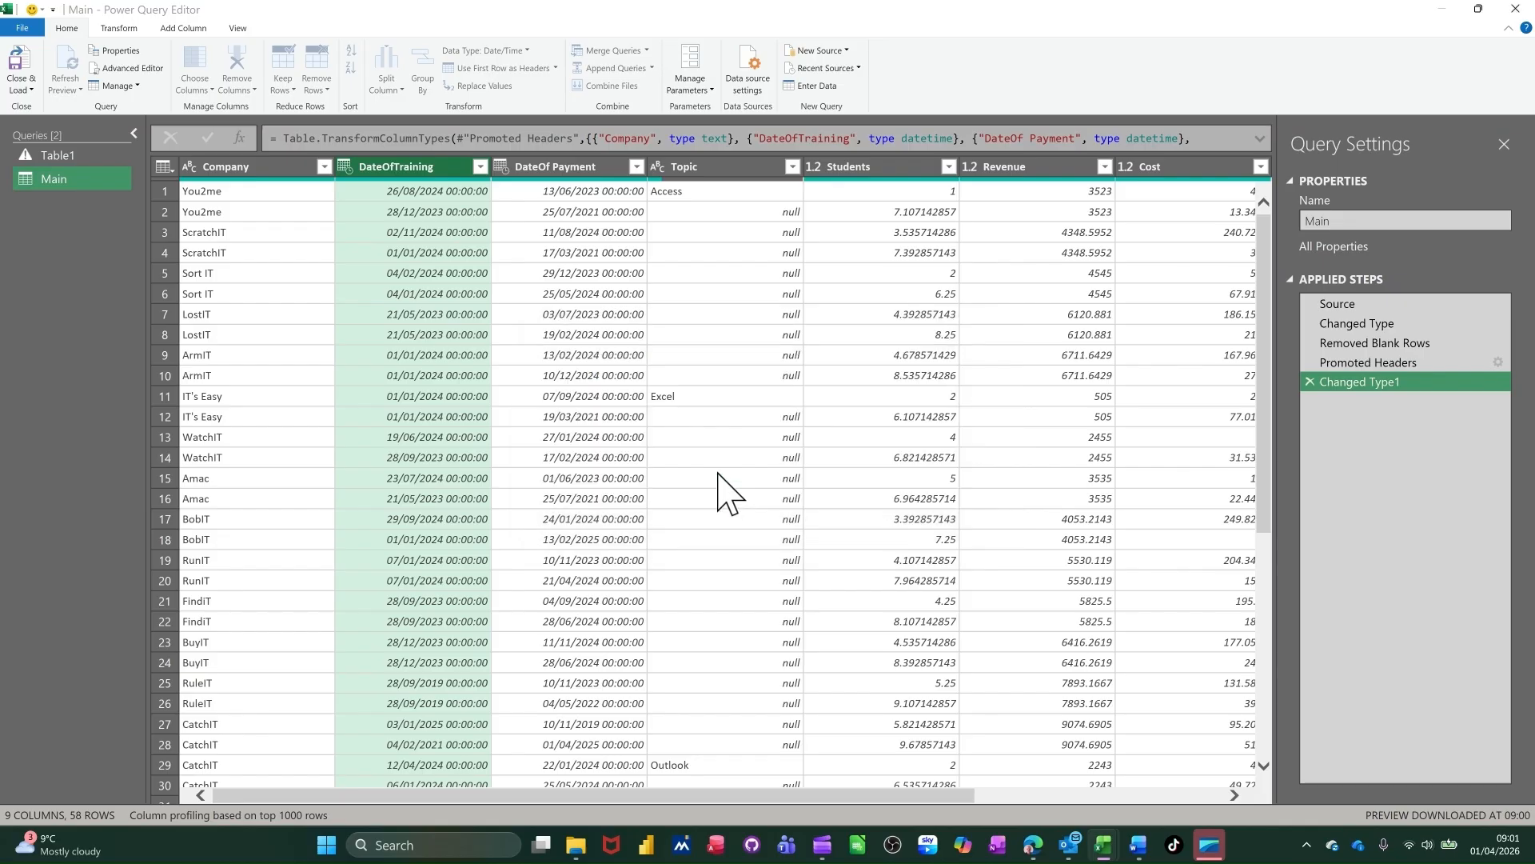
click(501, 166)
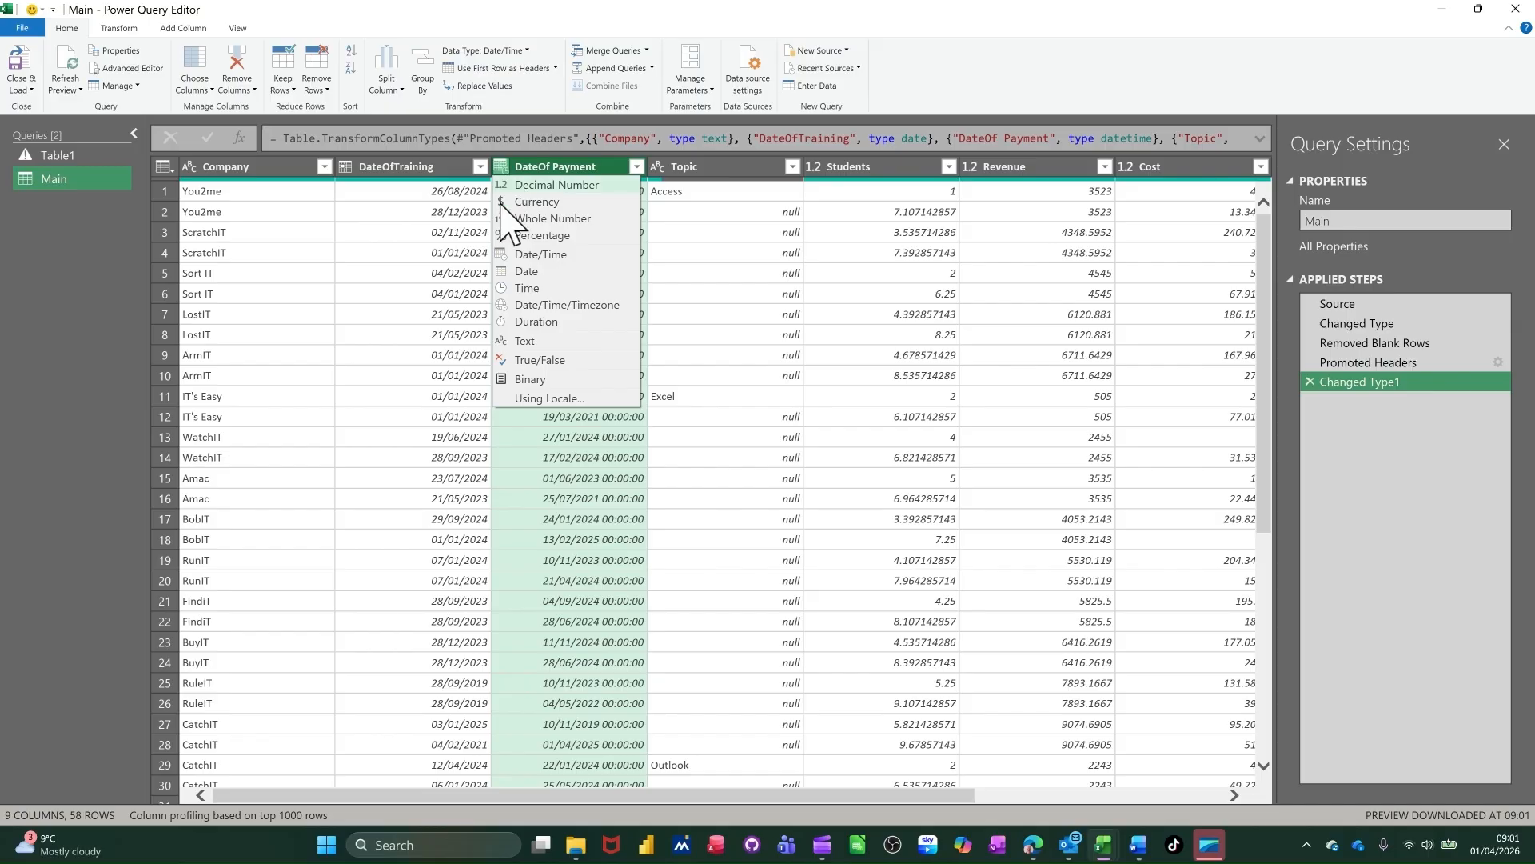
click(525, 272)
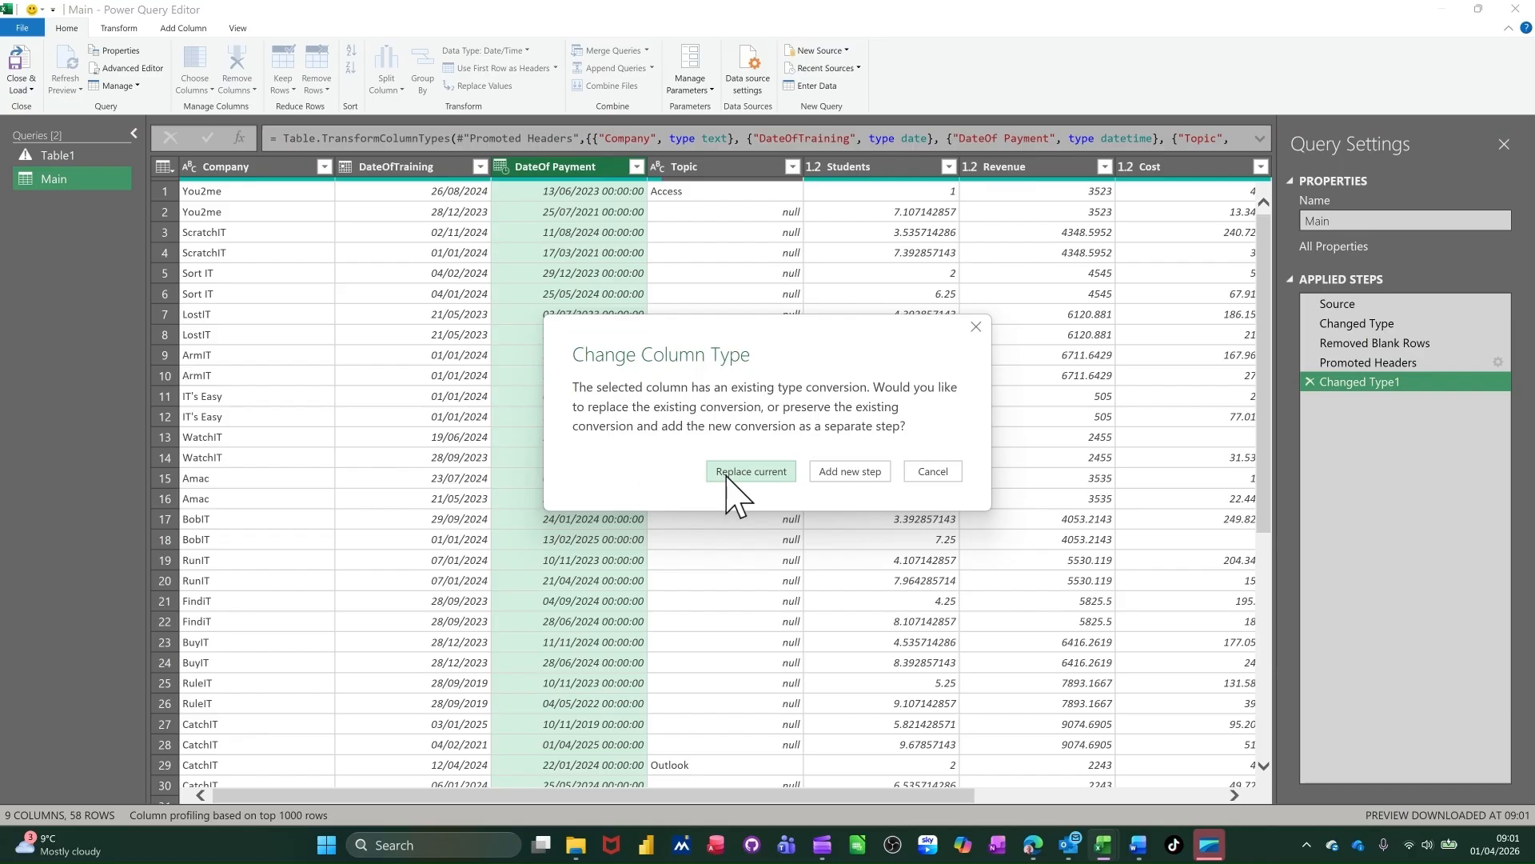
click(727, 472)
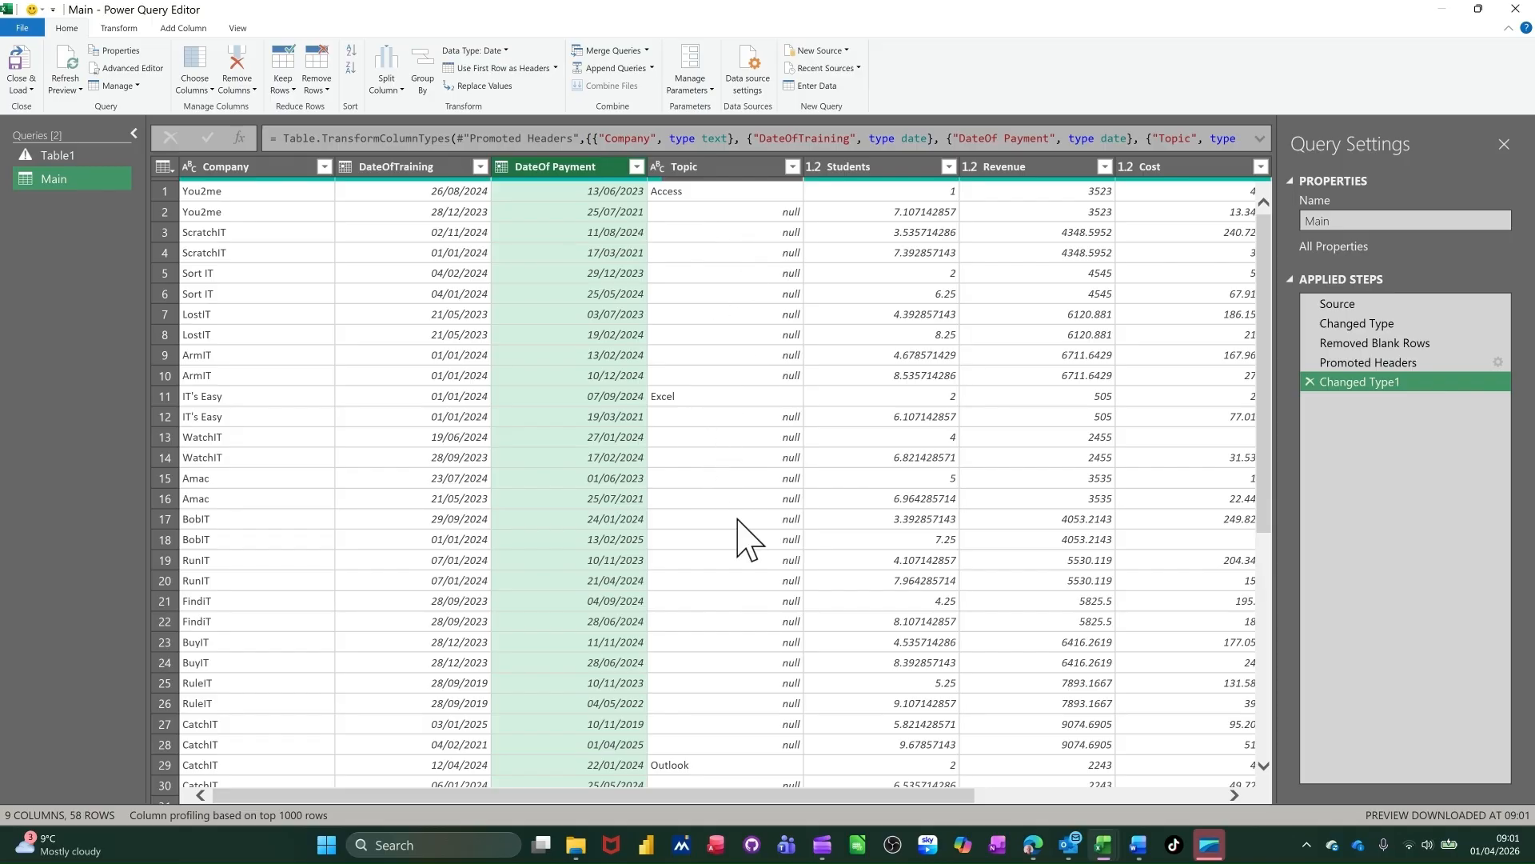
Fill the empty cells of the Topic column downwards with the topic above them.
click(703, 169)
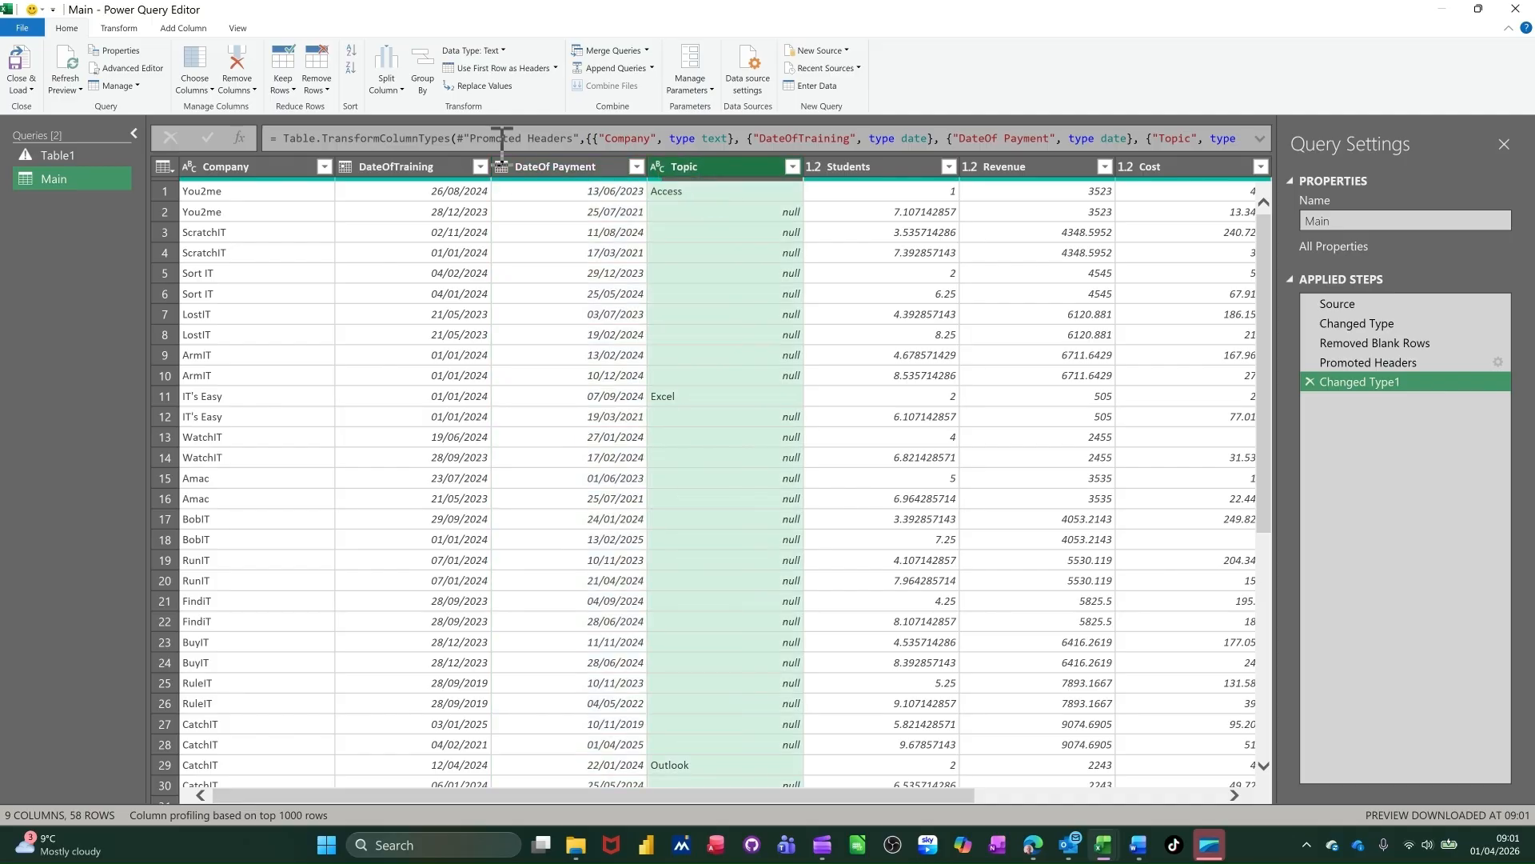
click(119, 30)
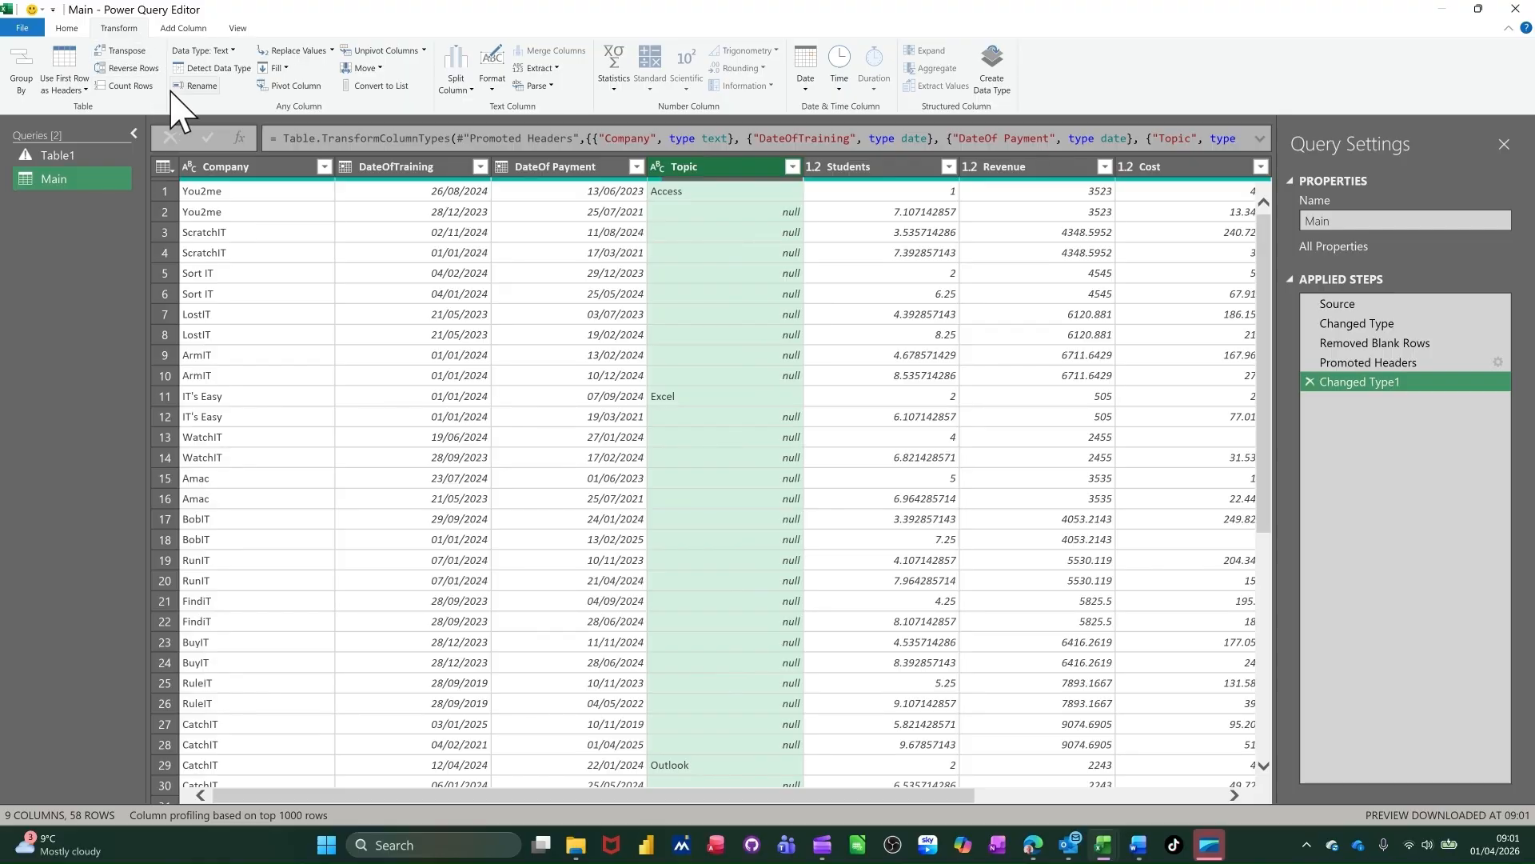
click(285, 69)
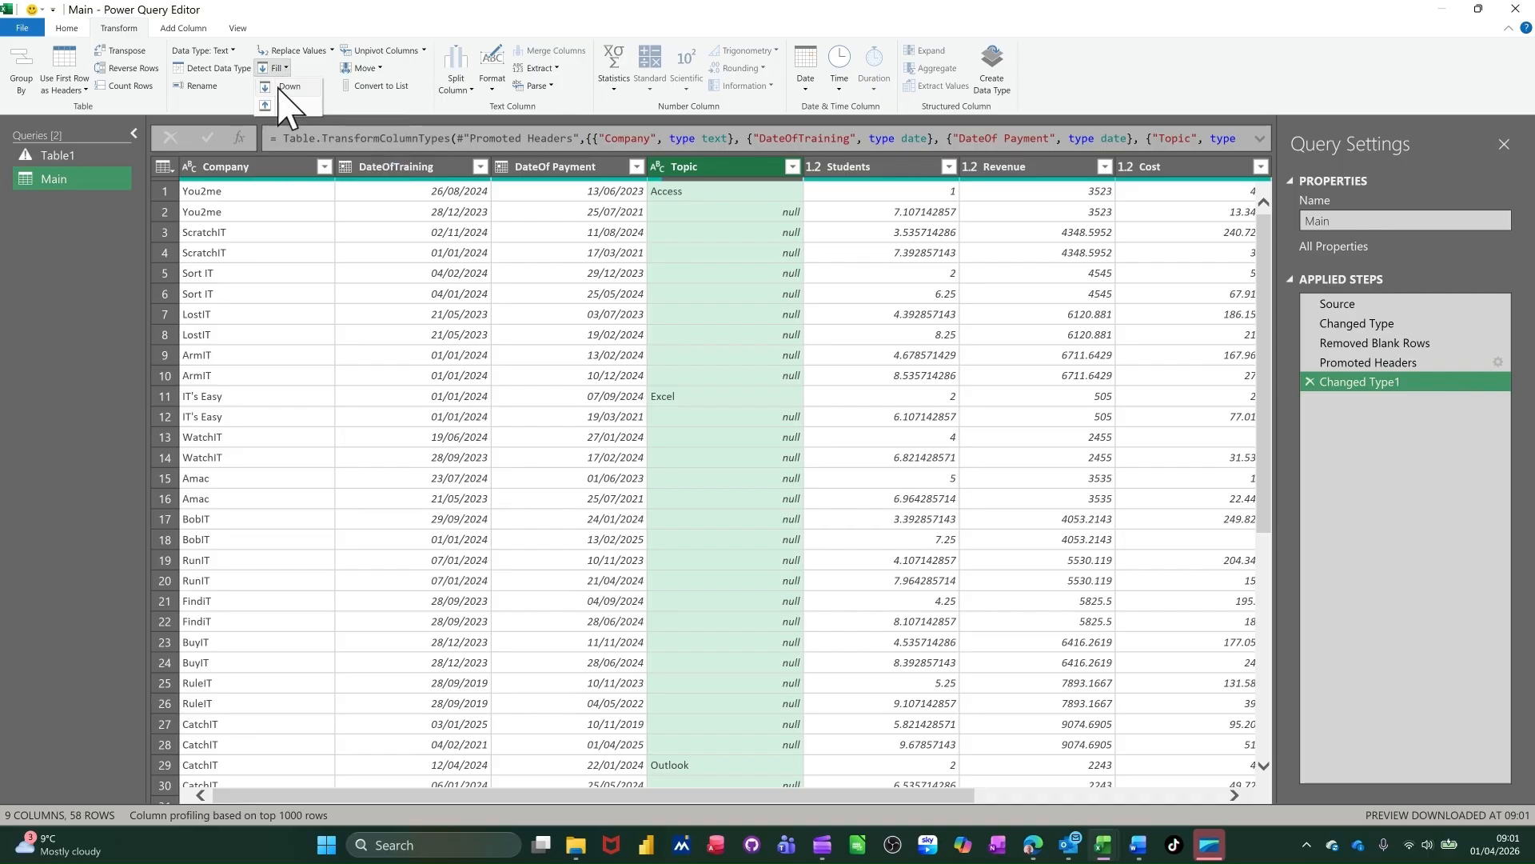
click(288, 86)
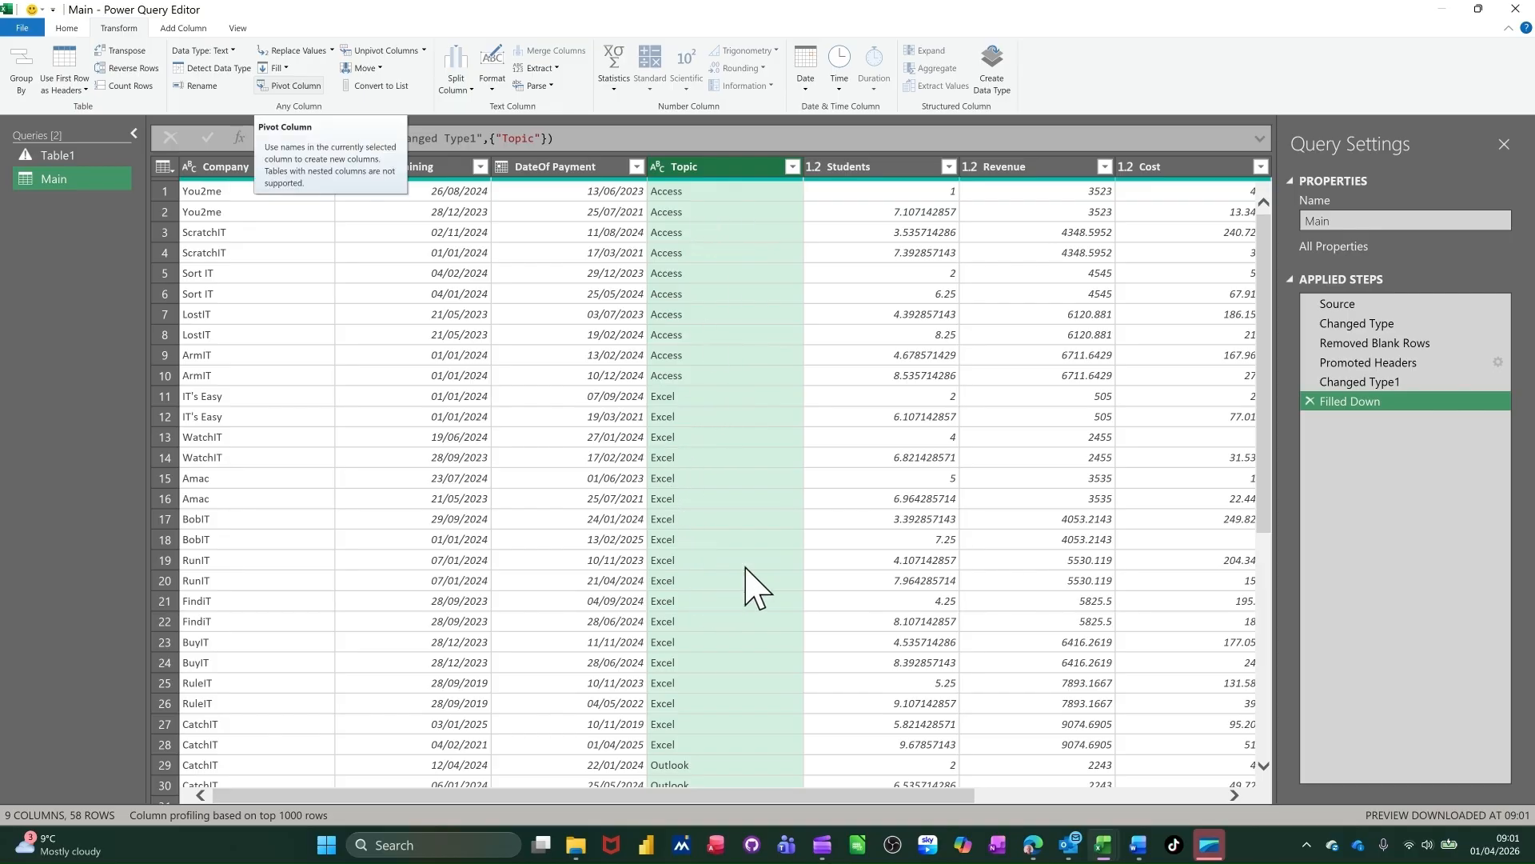
Fill the empty cells of the Country column downwards and check the filled rows.
drag(816, 796, 1175, 797)
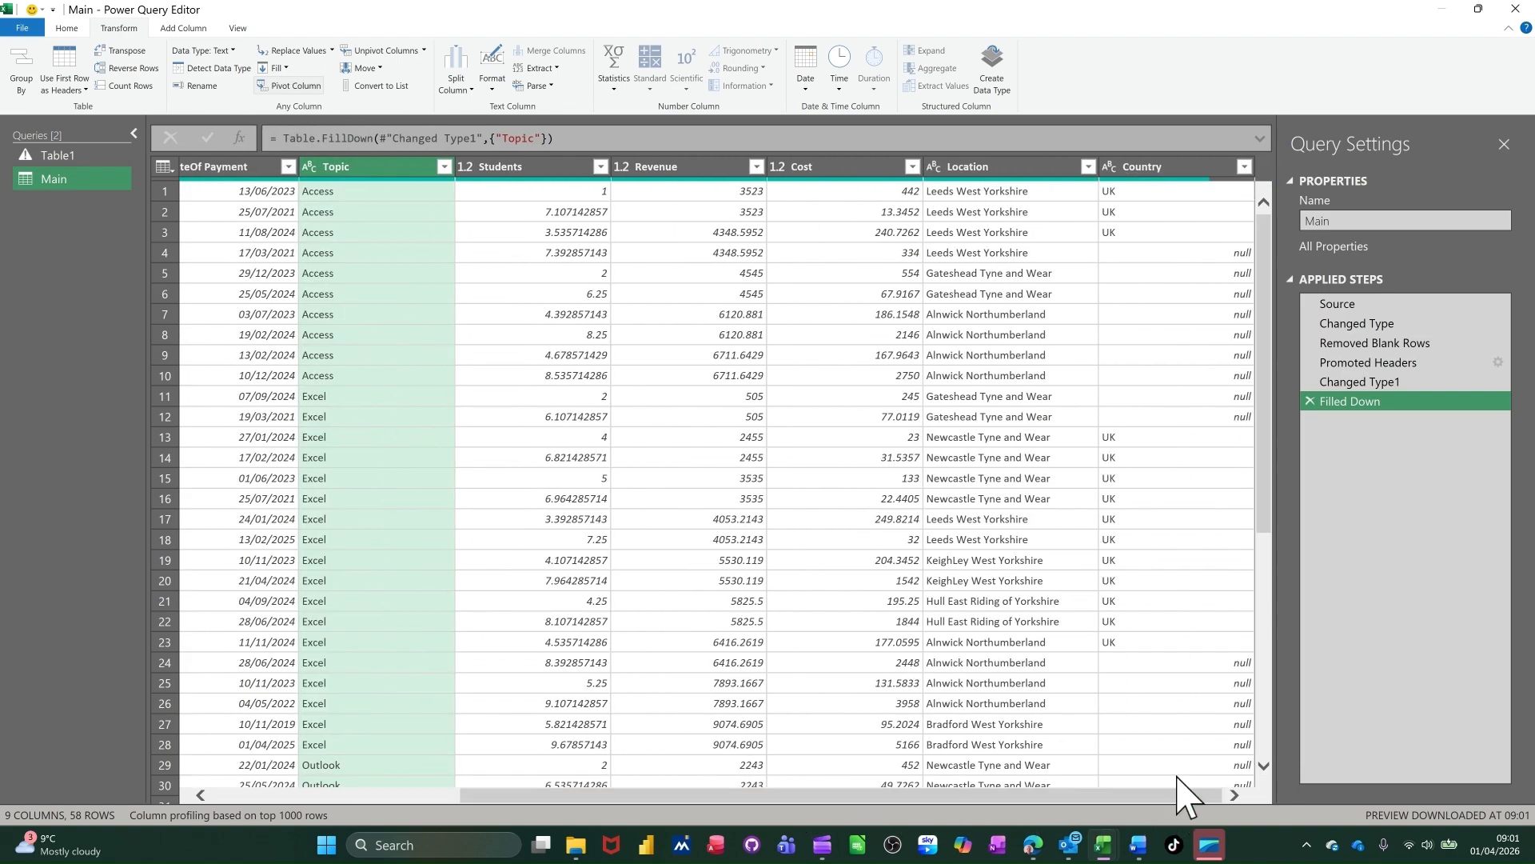
click(1142, 172)
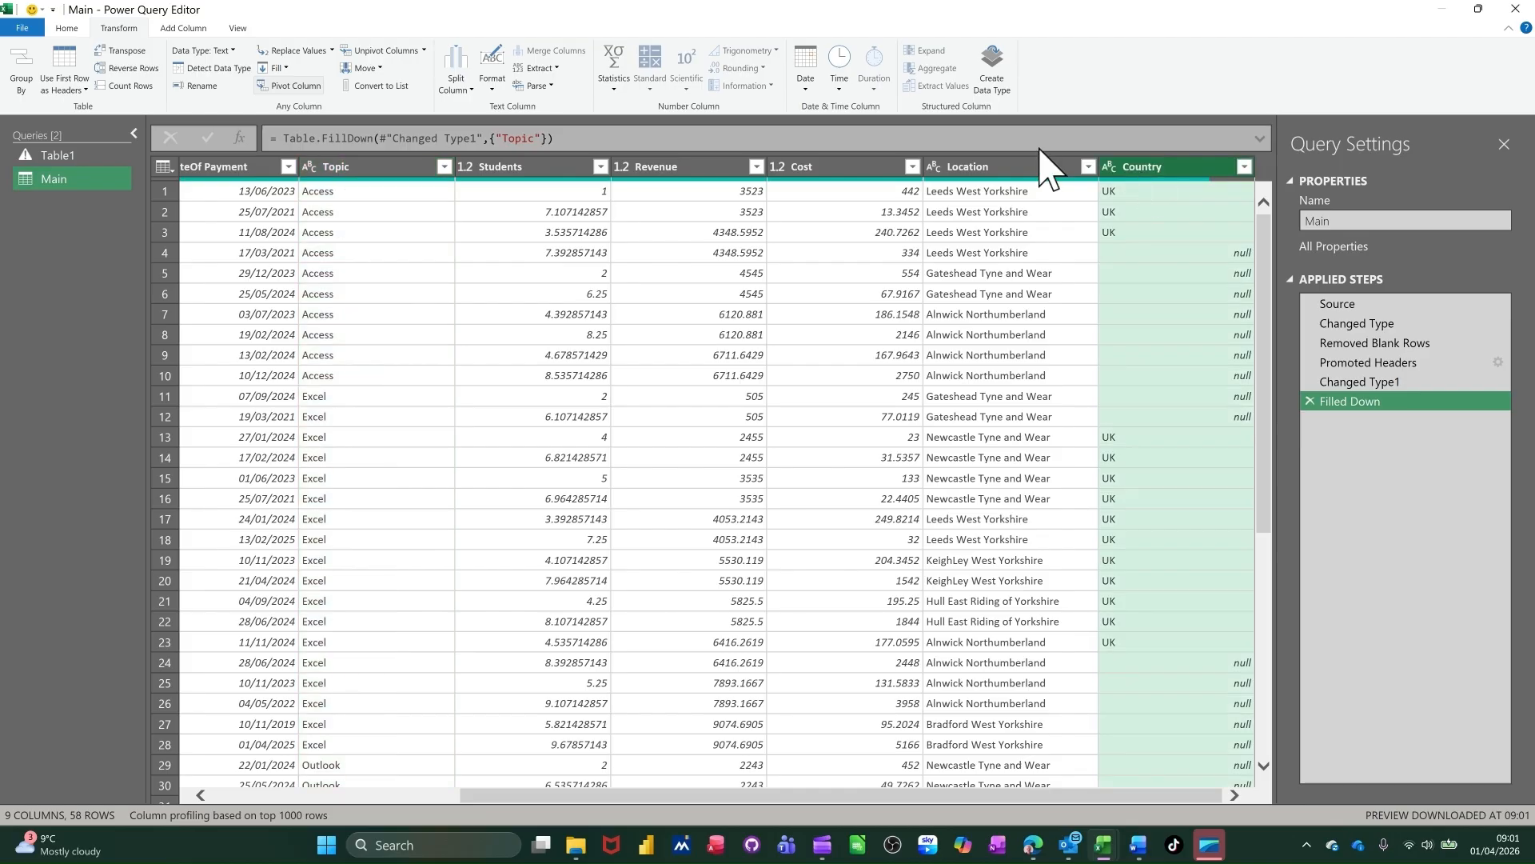
click(287, 69)
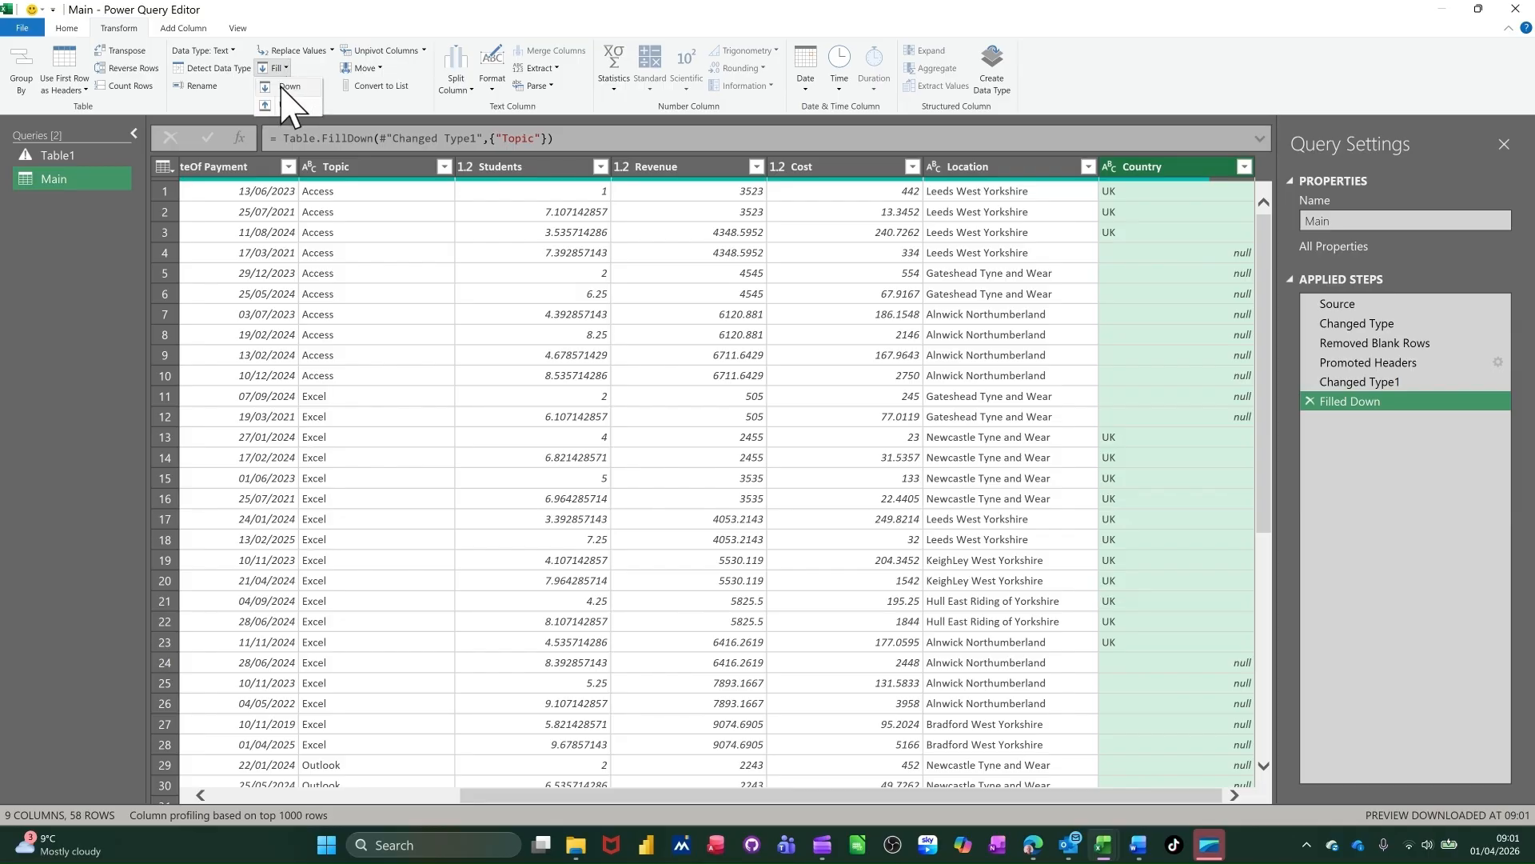
click(289, 86)
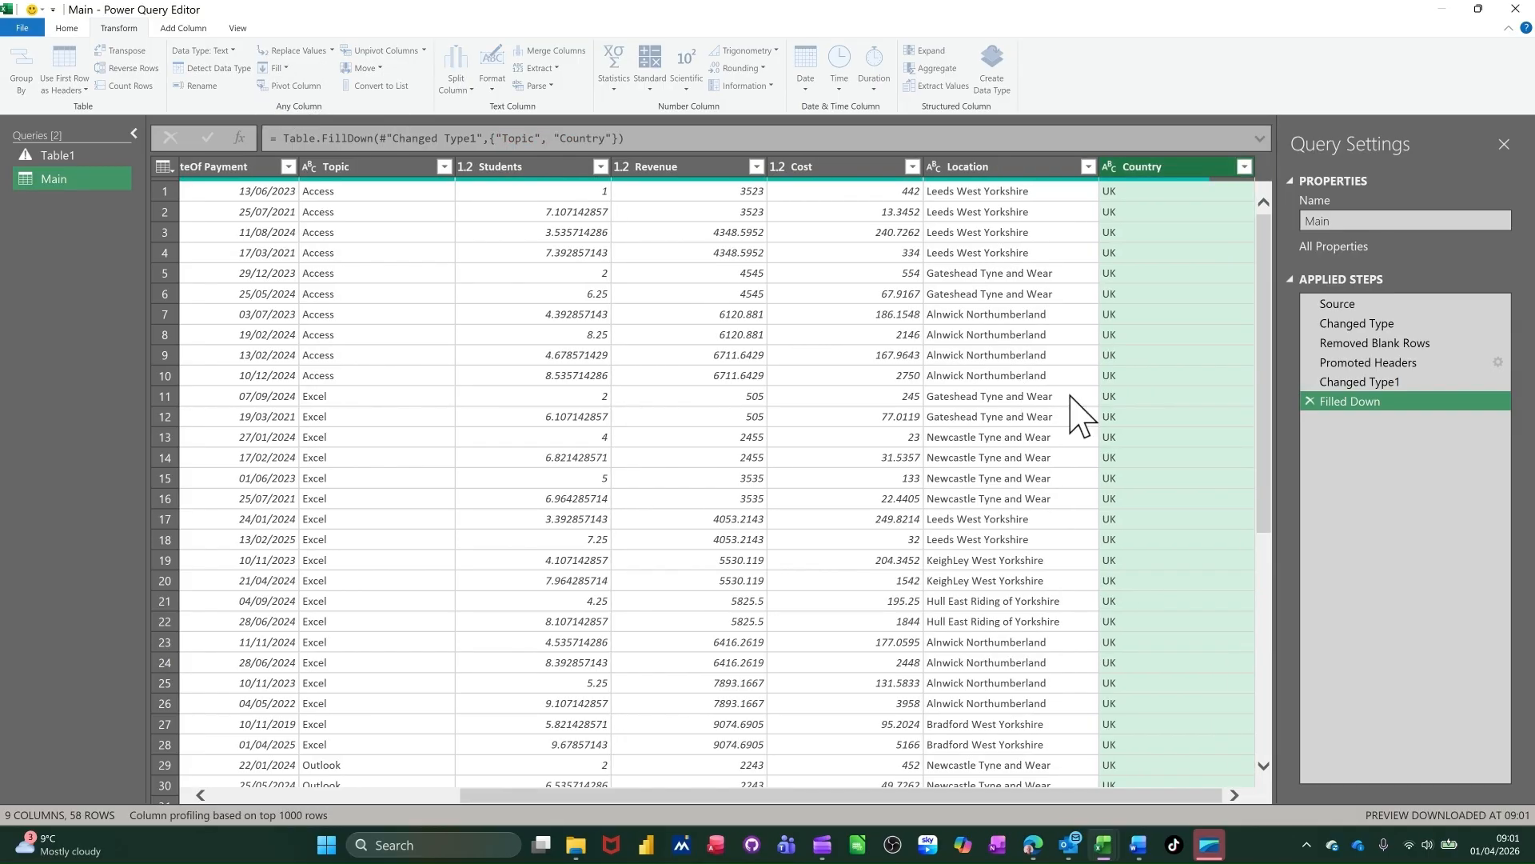
scroll(1063, 600, down, 7)
scroll(1159, 600, up, 7)
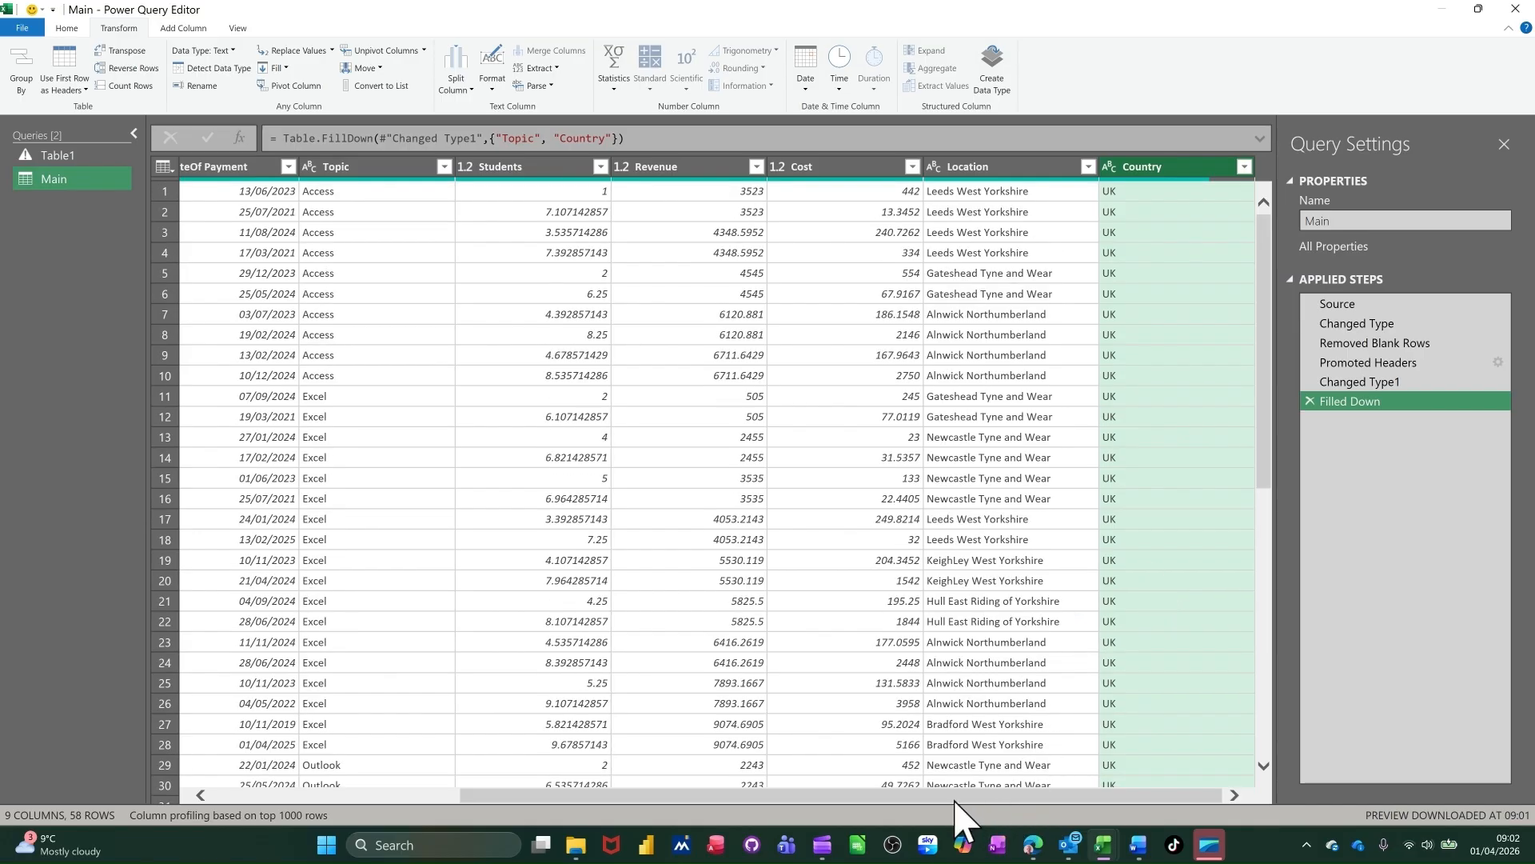
scroll(861, 798, left, 2)
drag(862, 798, 590, 802)
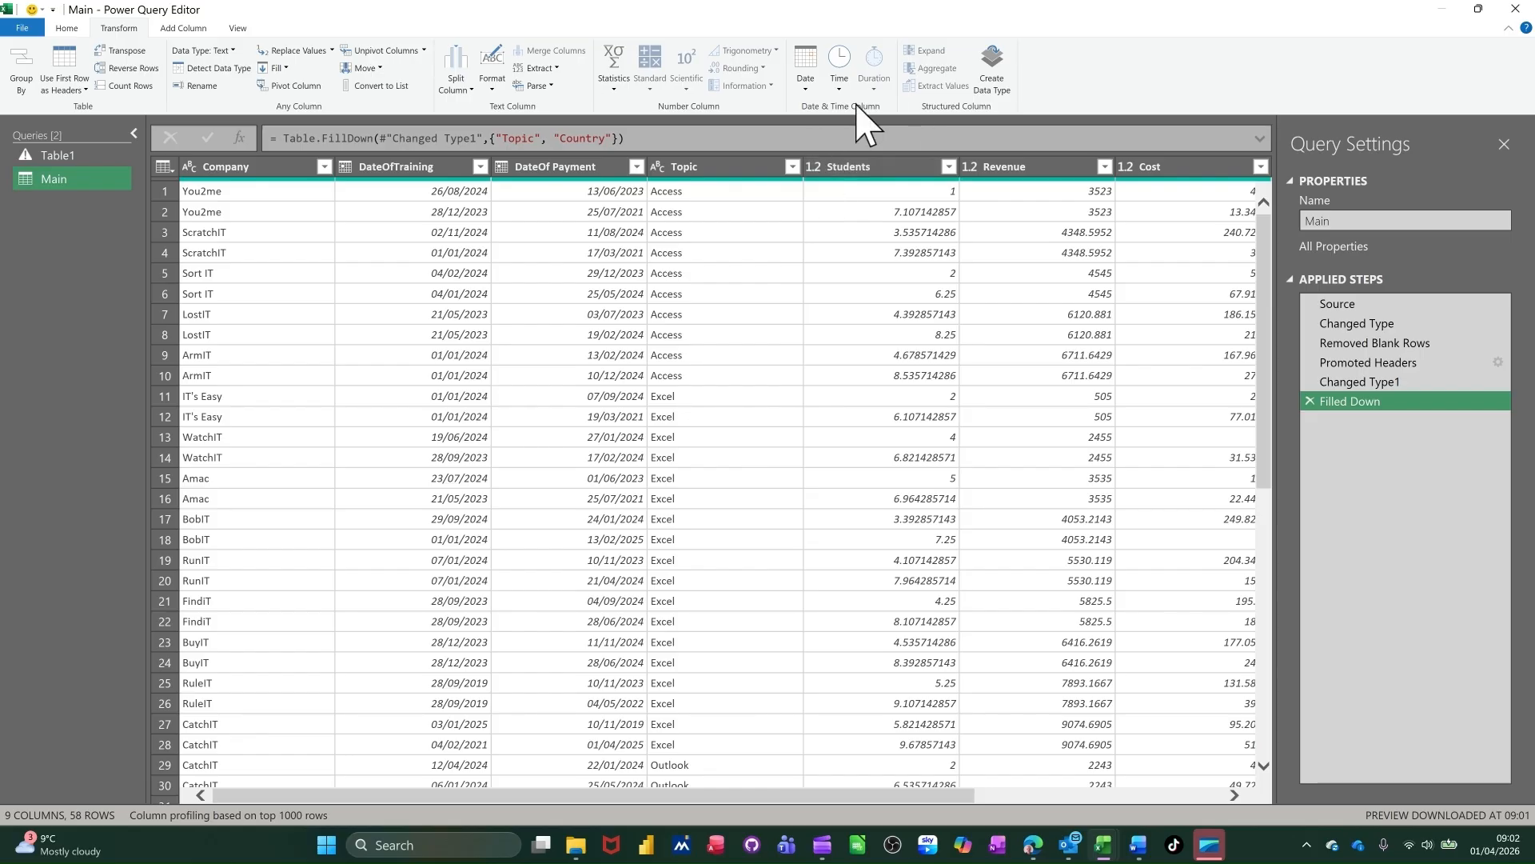
Change the Students column's data type to Whole Number.
click(846, 182)
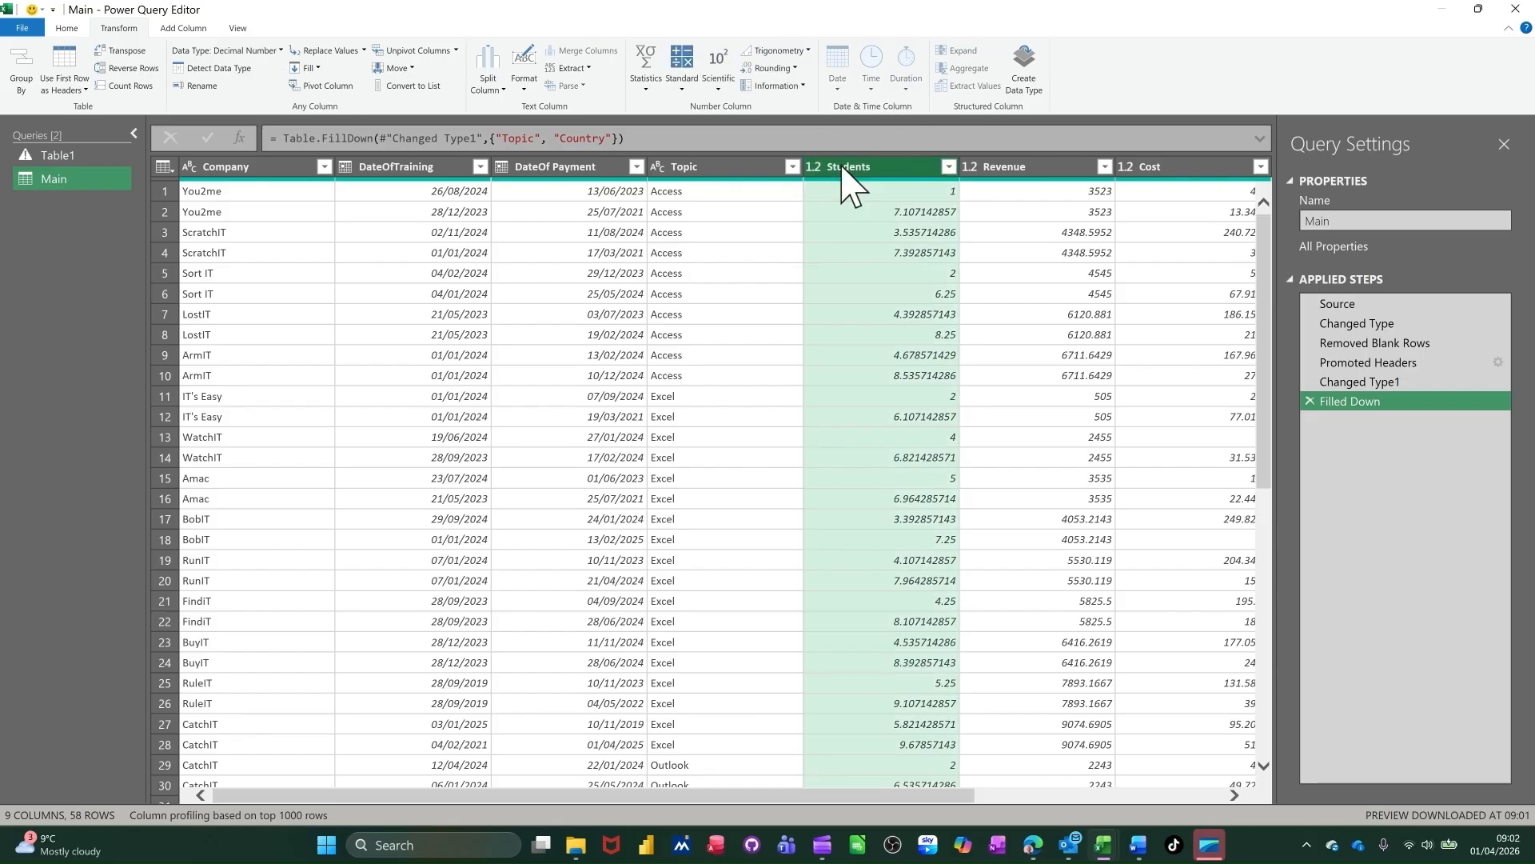
click(796, 69)
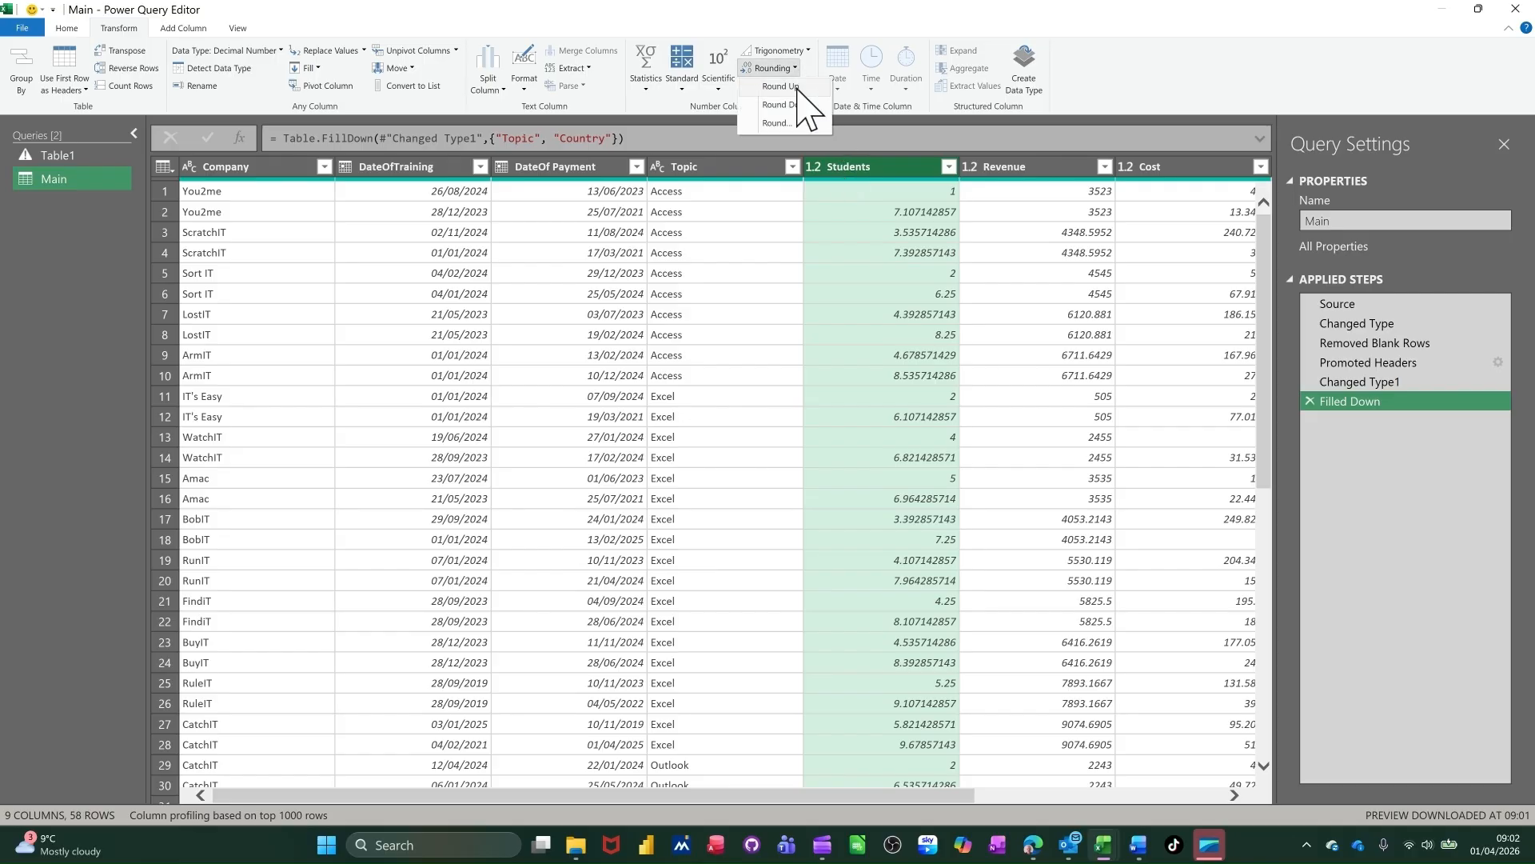
click(813, 171)
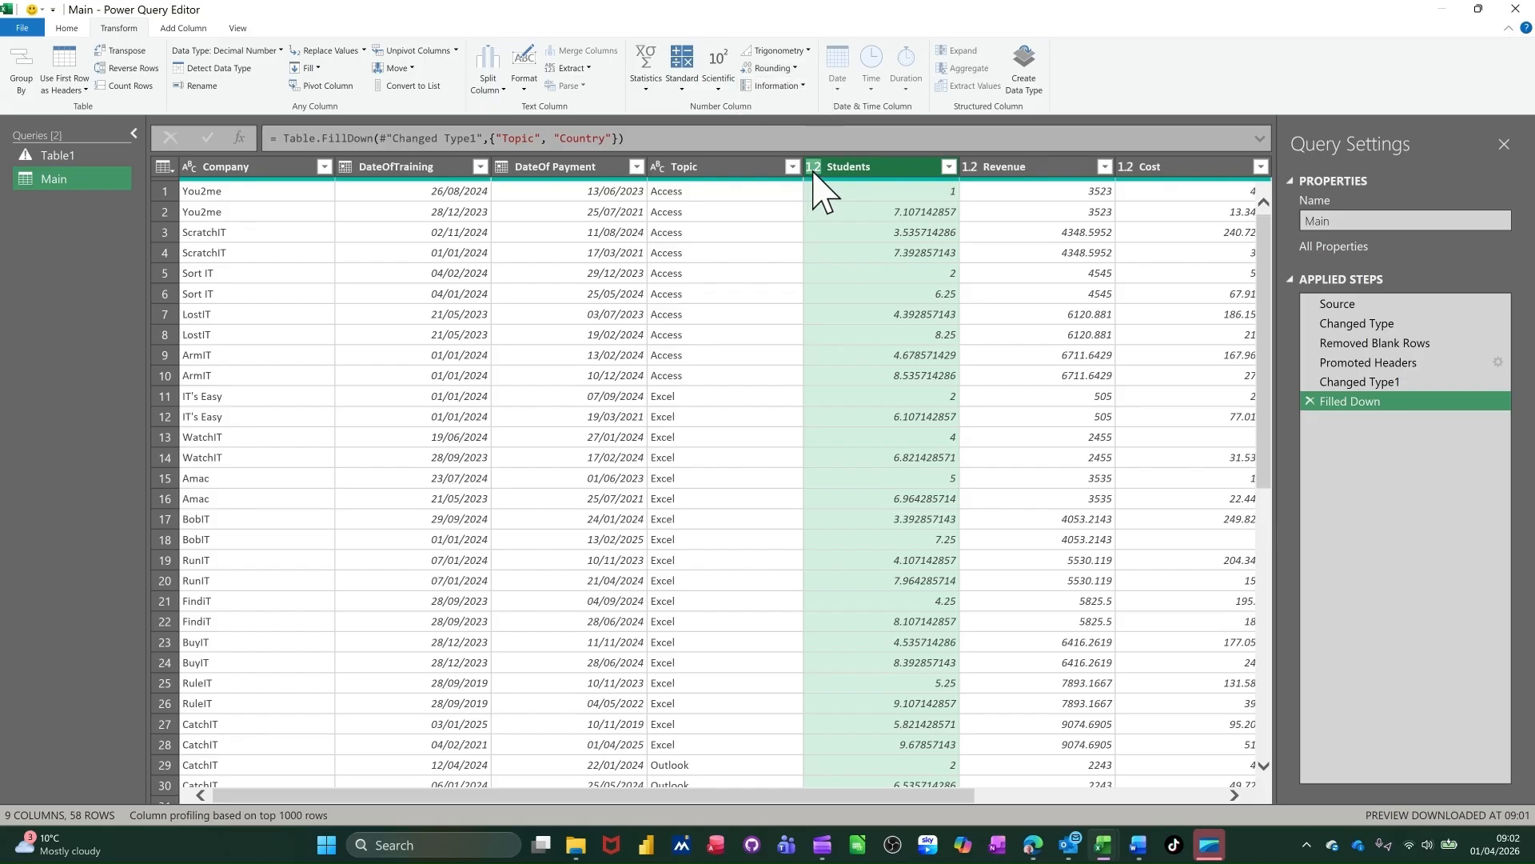
click(814, 169)
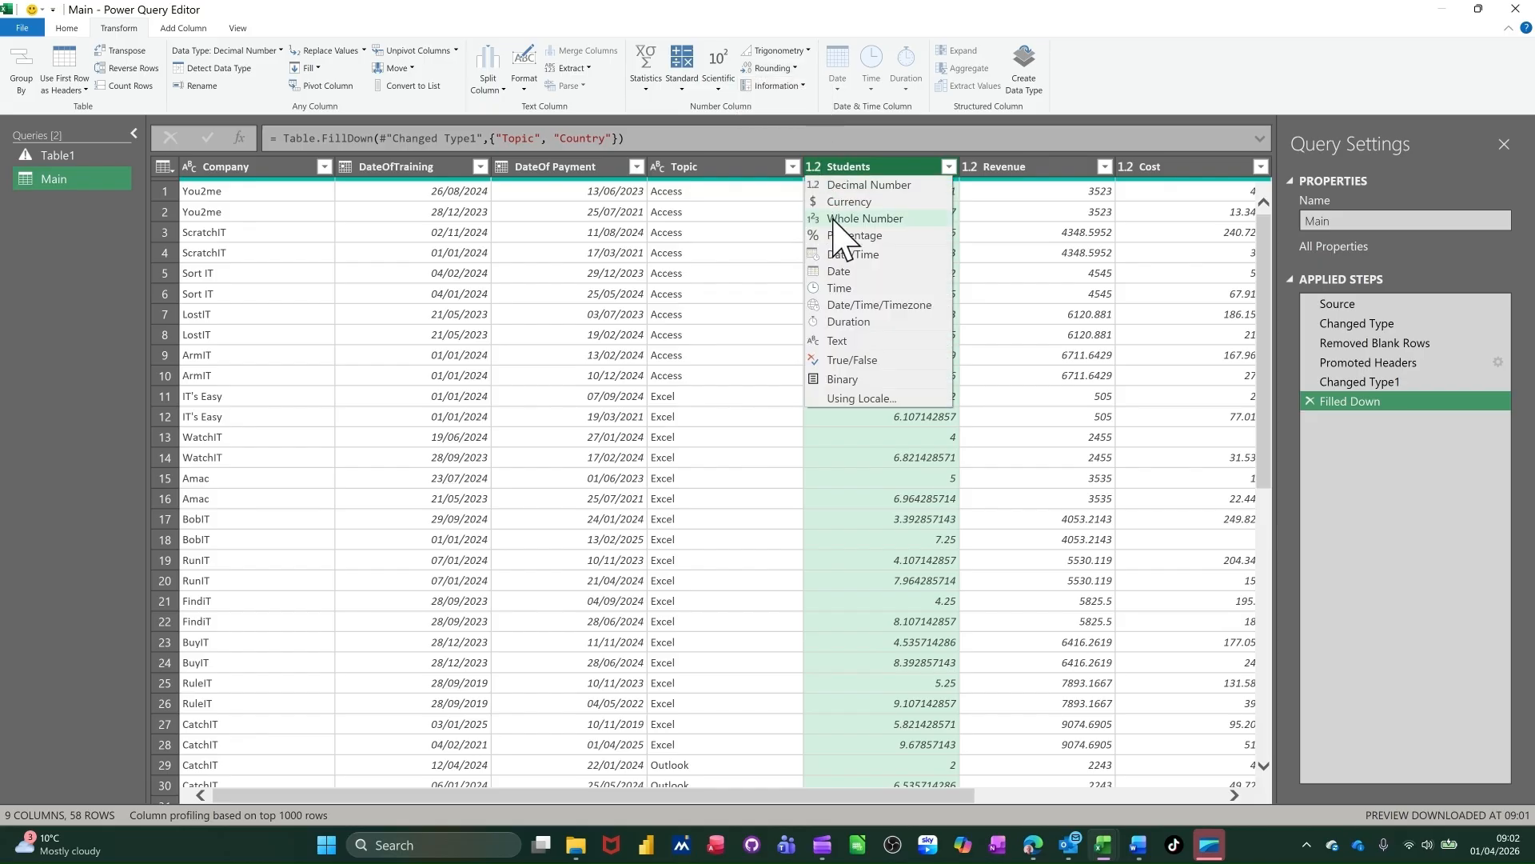
click(834, 219)
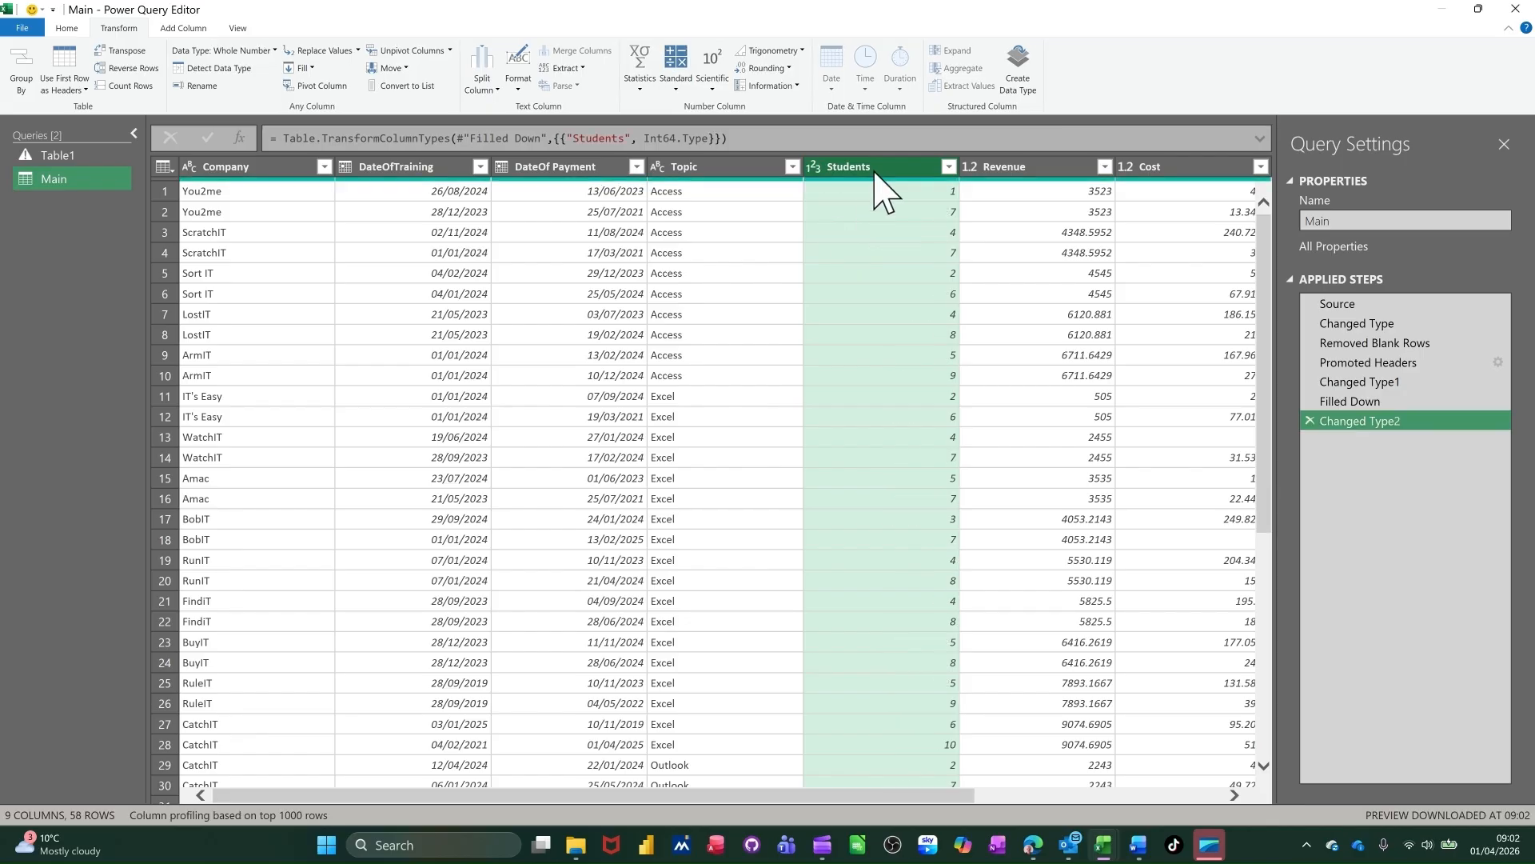
Change the data type of the Revenue and Cost columns to Currency.
click(972, 168)
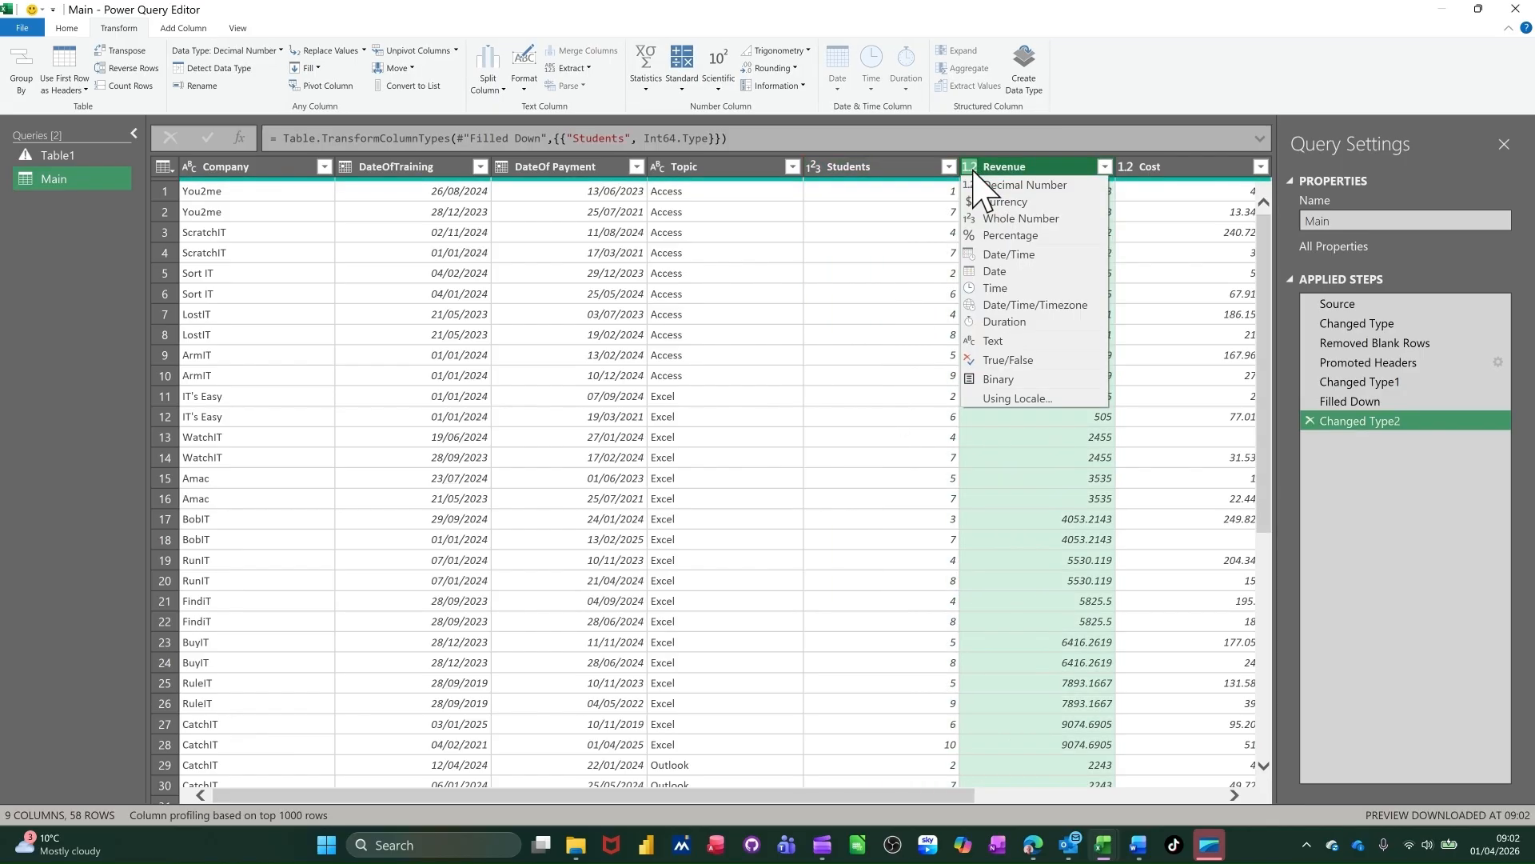
click(1005, 202)
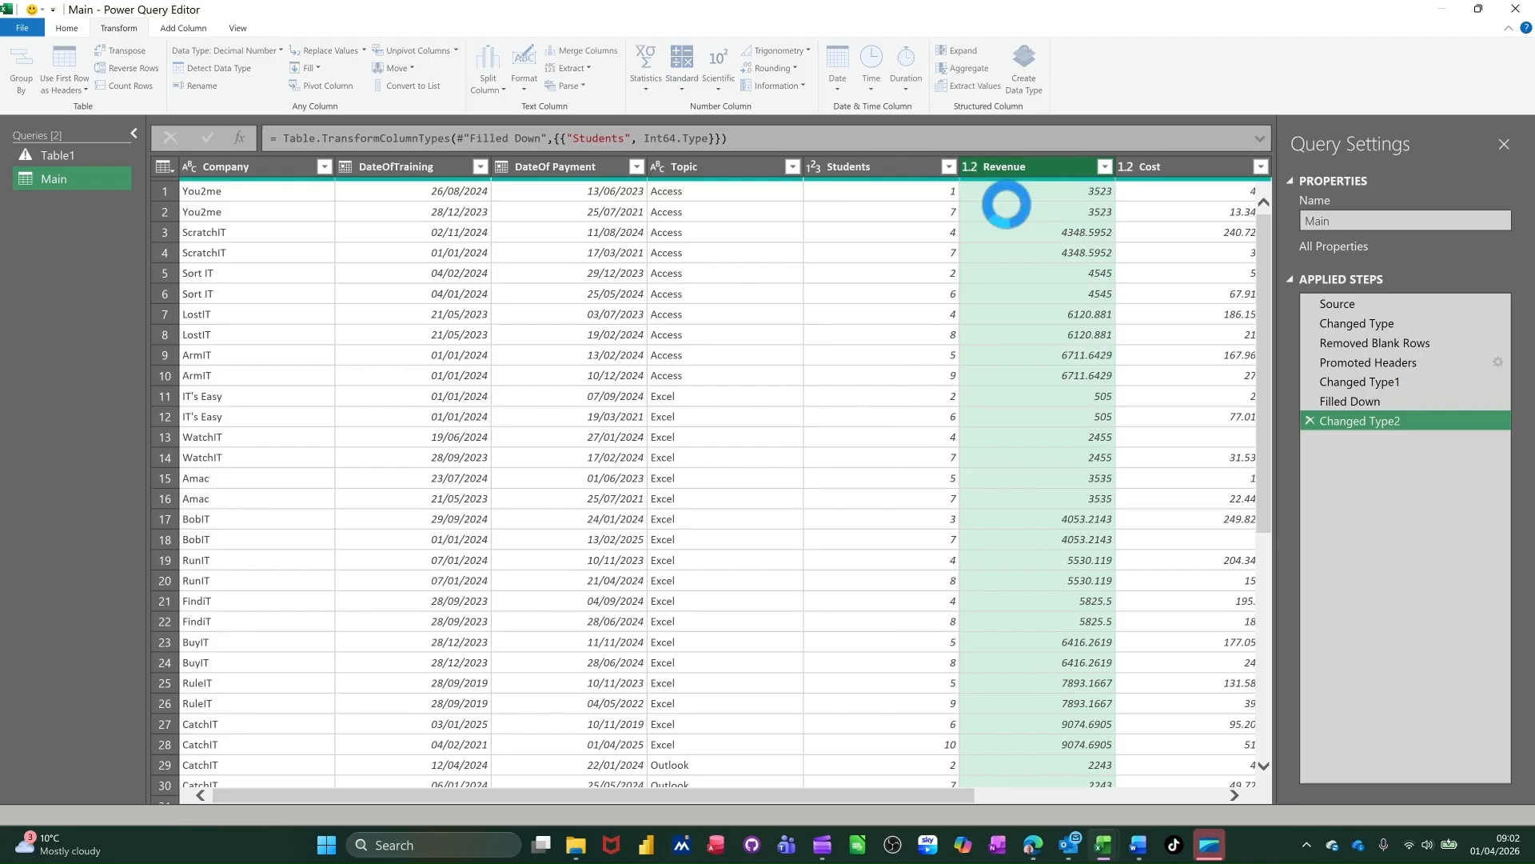
click(1129, 168)
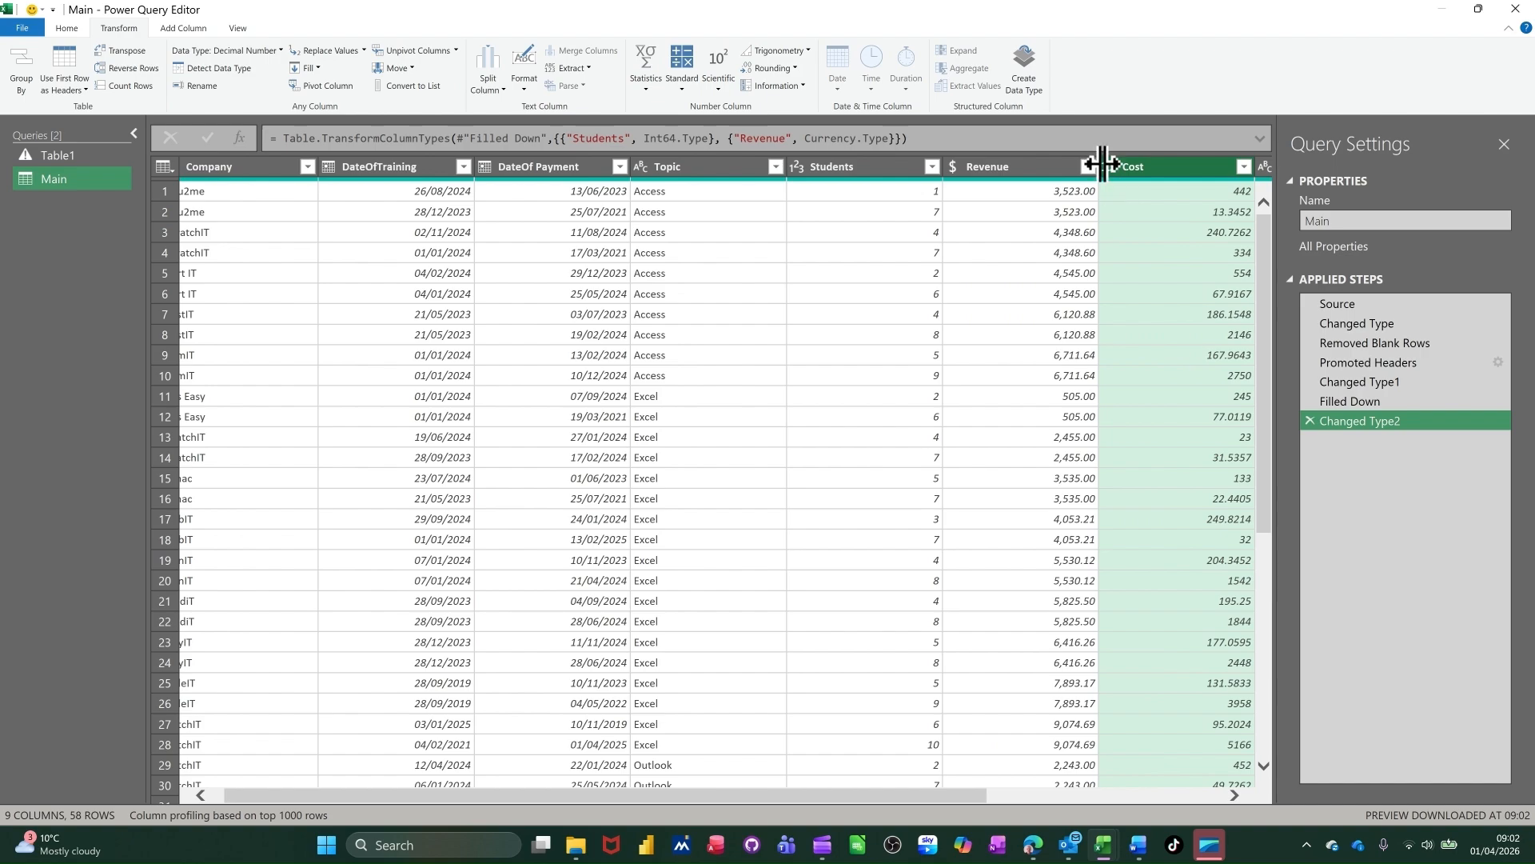
click(1109, 167)
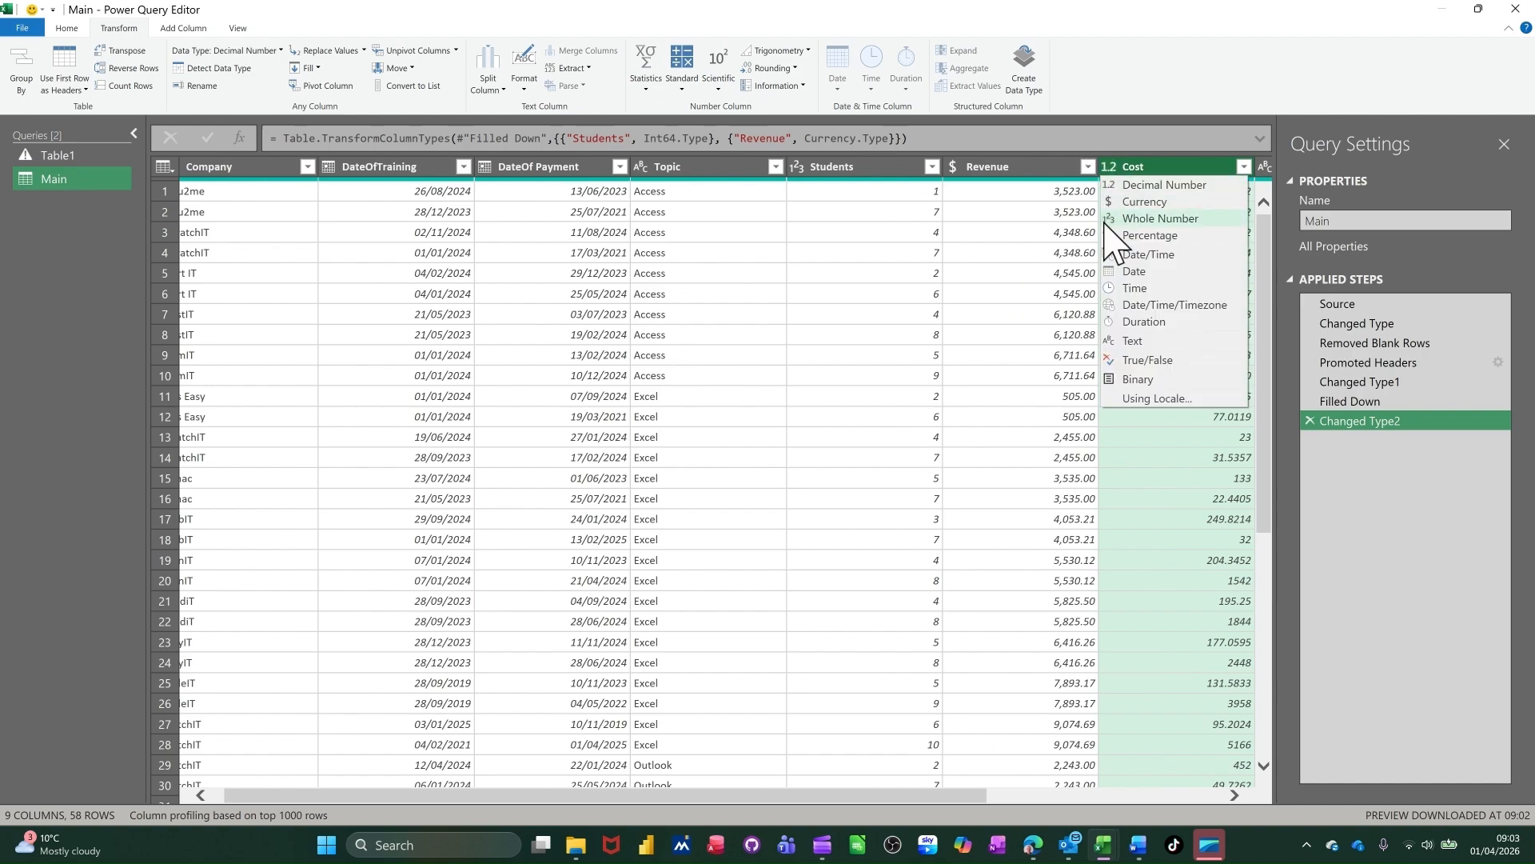
click(1129, 203)
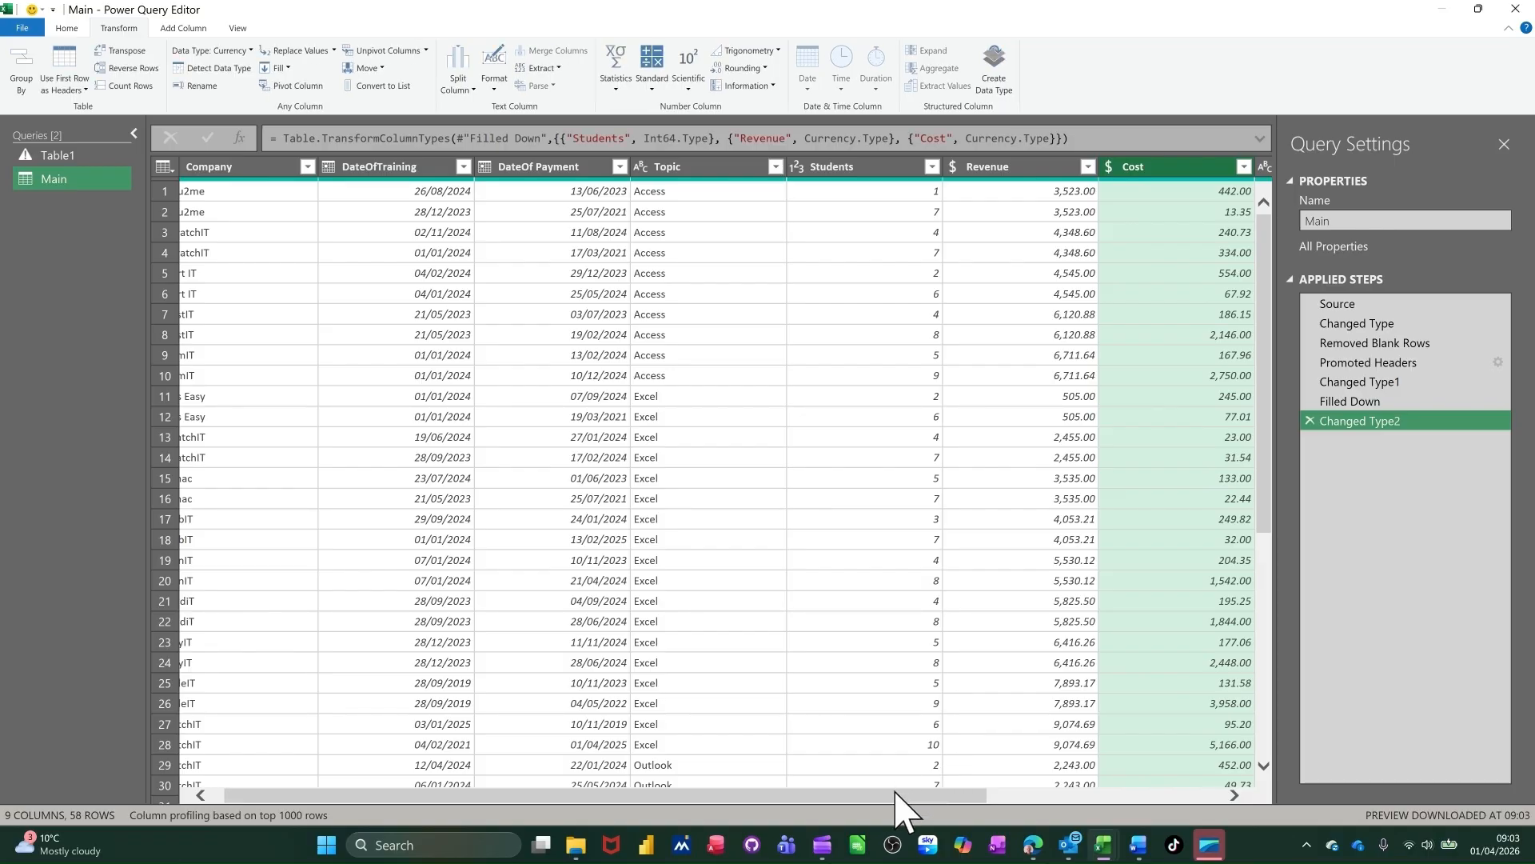
Split the Location column by the Space delimiter at the left-most delimiter only.
drag(899, 796, 1119, 788)
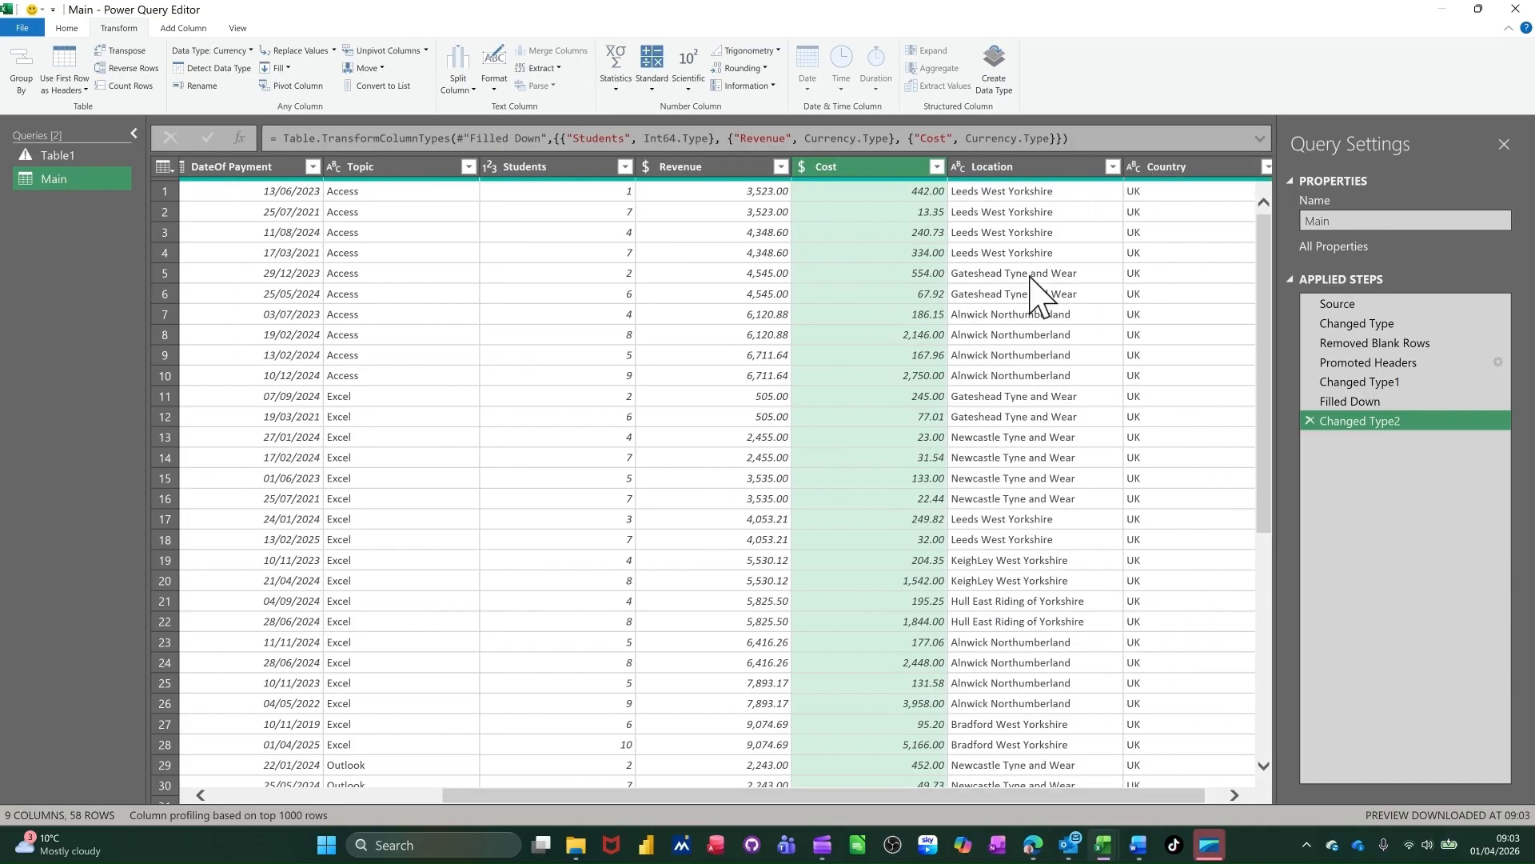
click(993, 170)
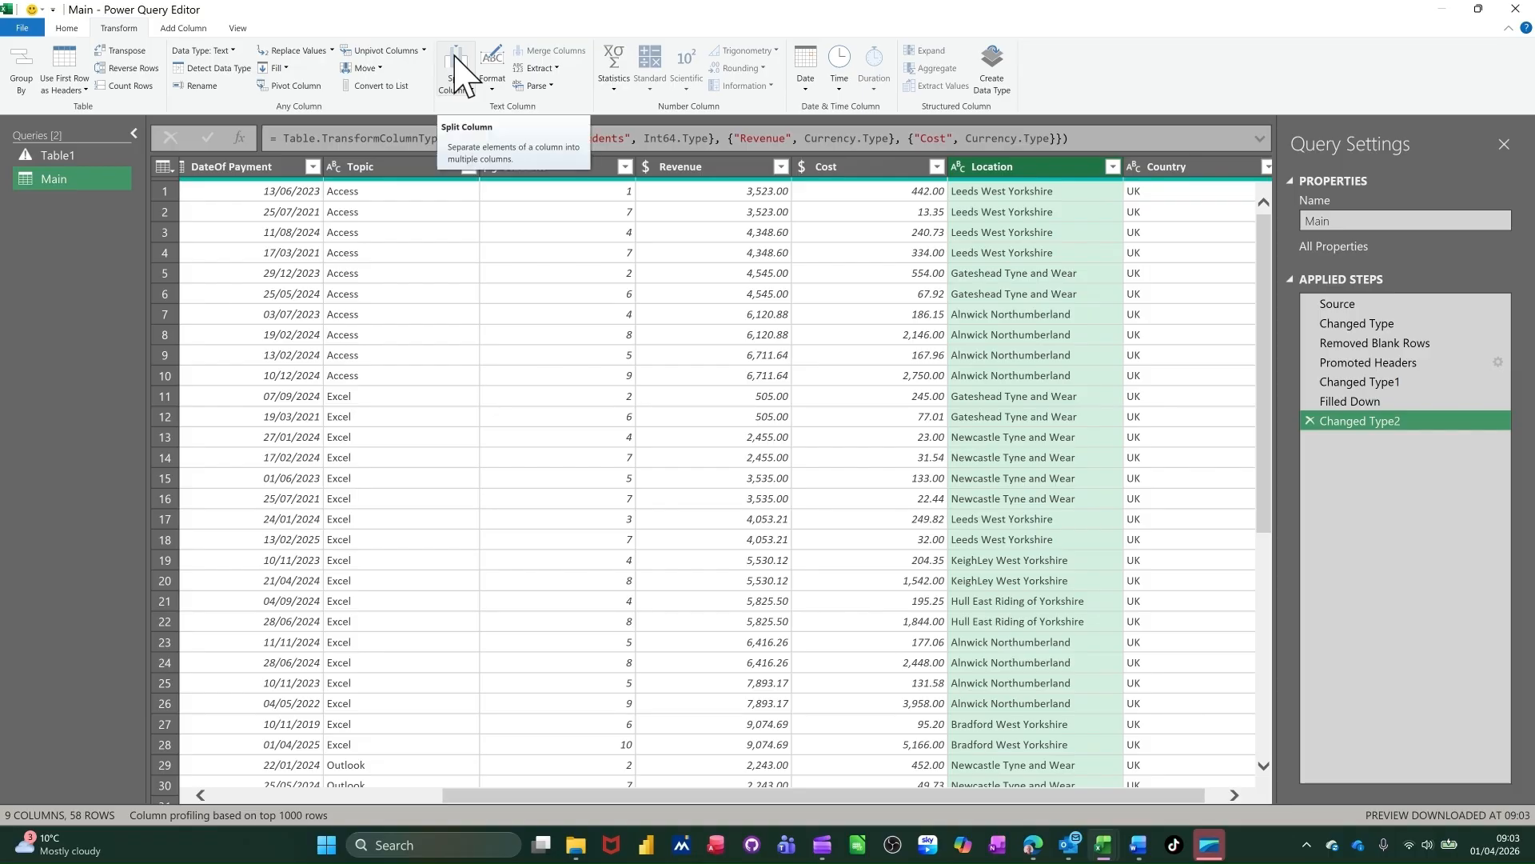
click(461, 74)
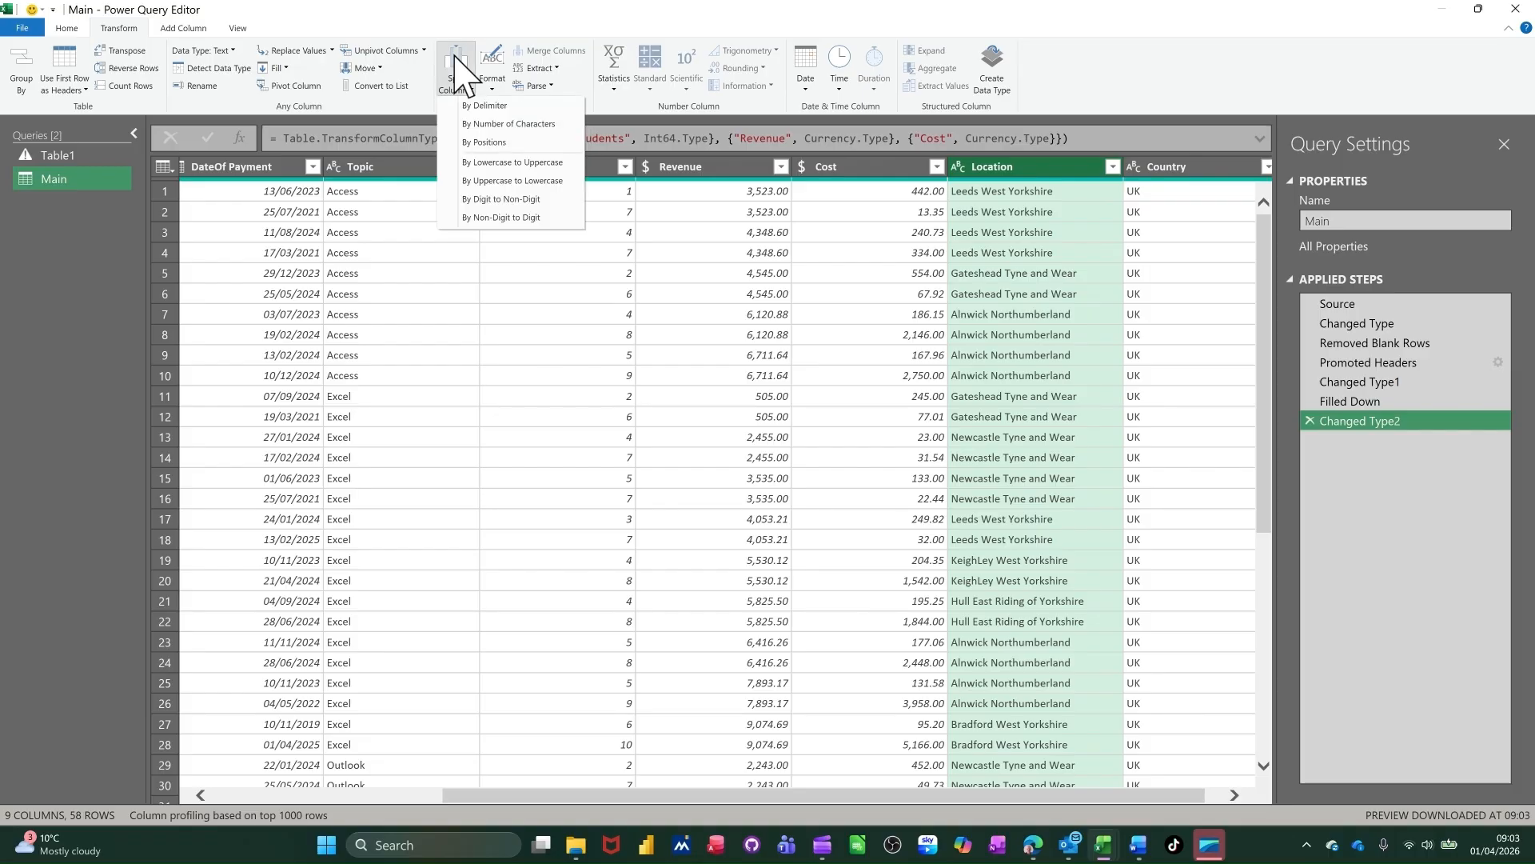
click(478, 107)
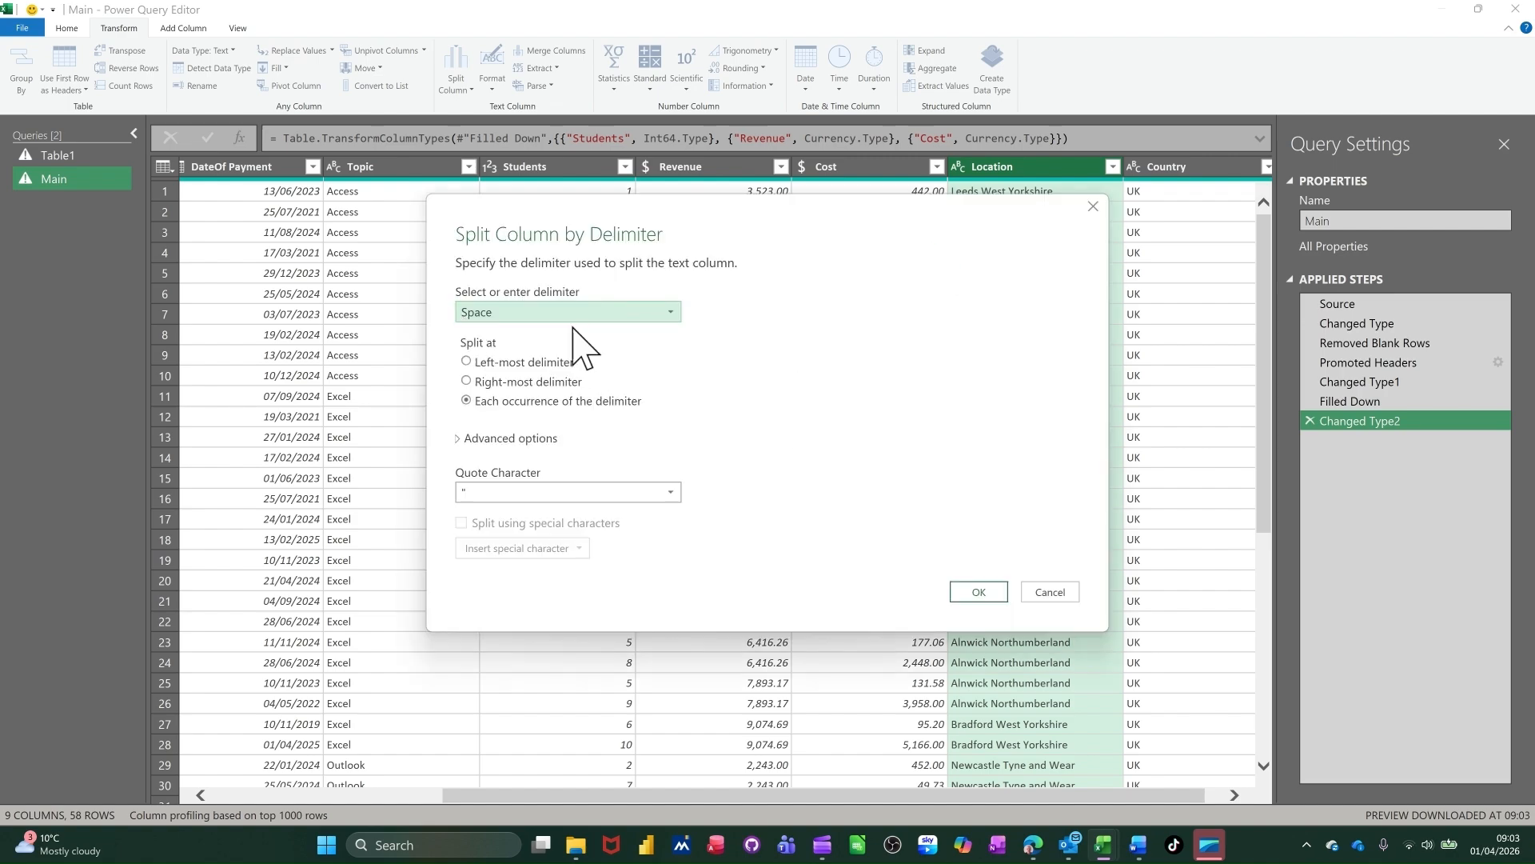
click(623, 313)
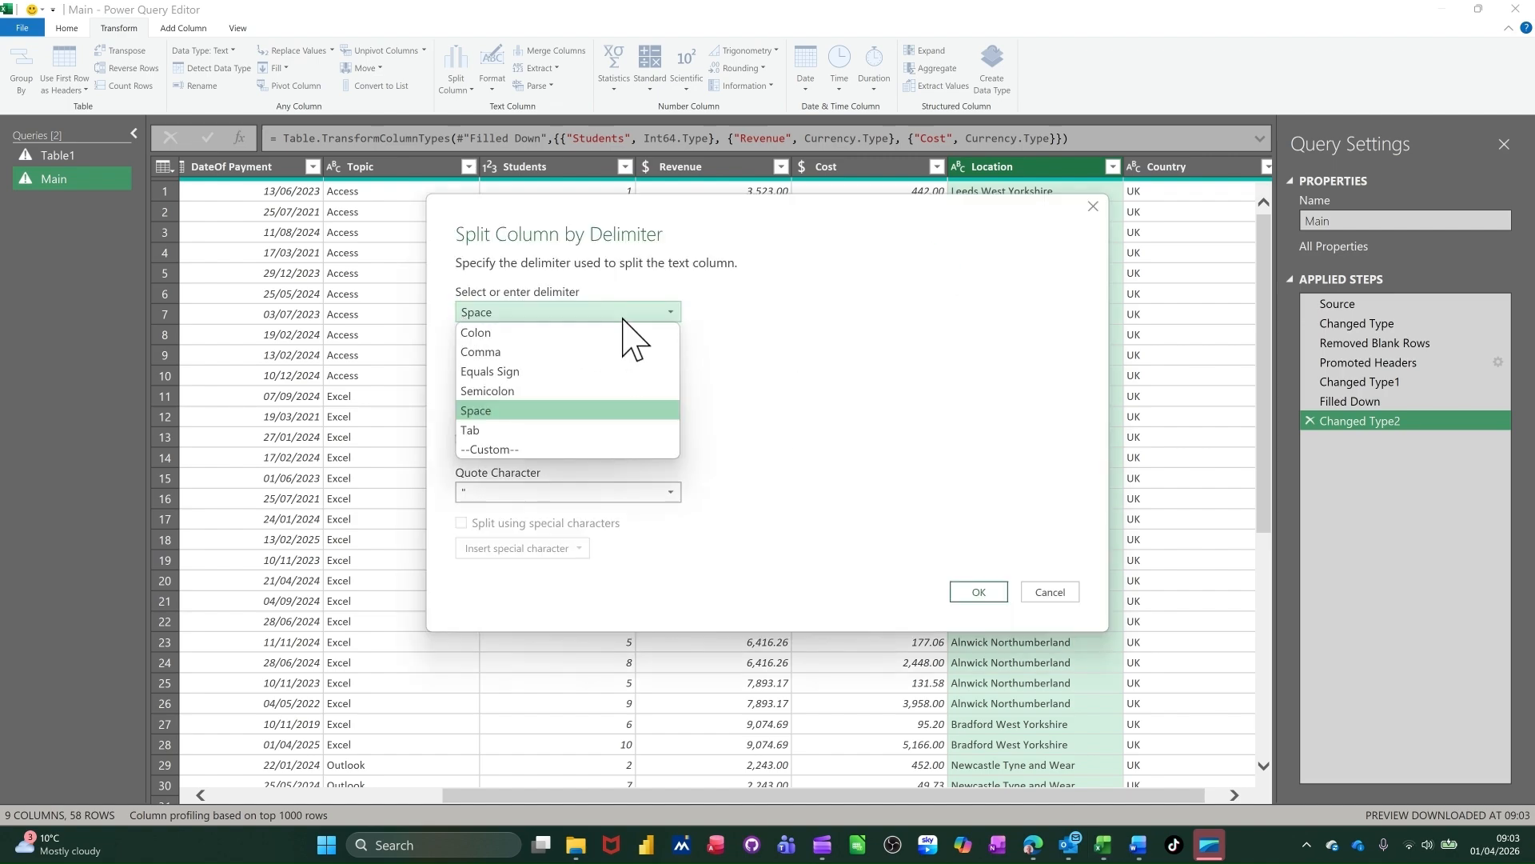
click(623, 317)
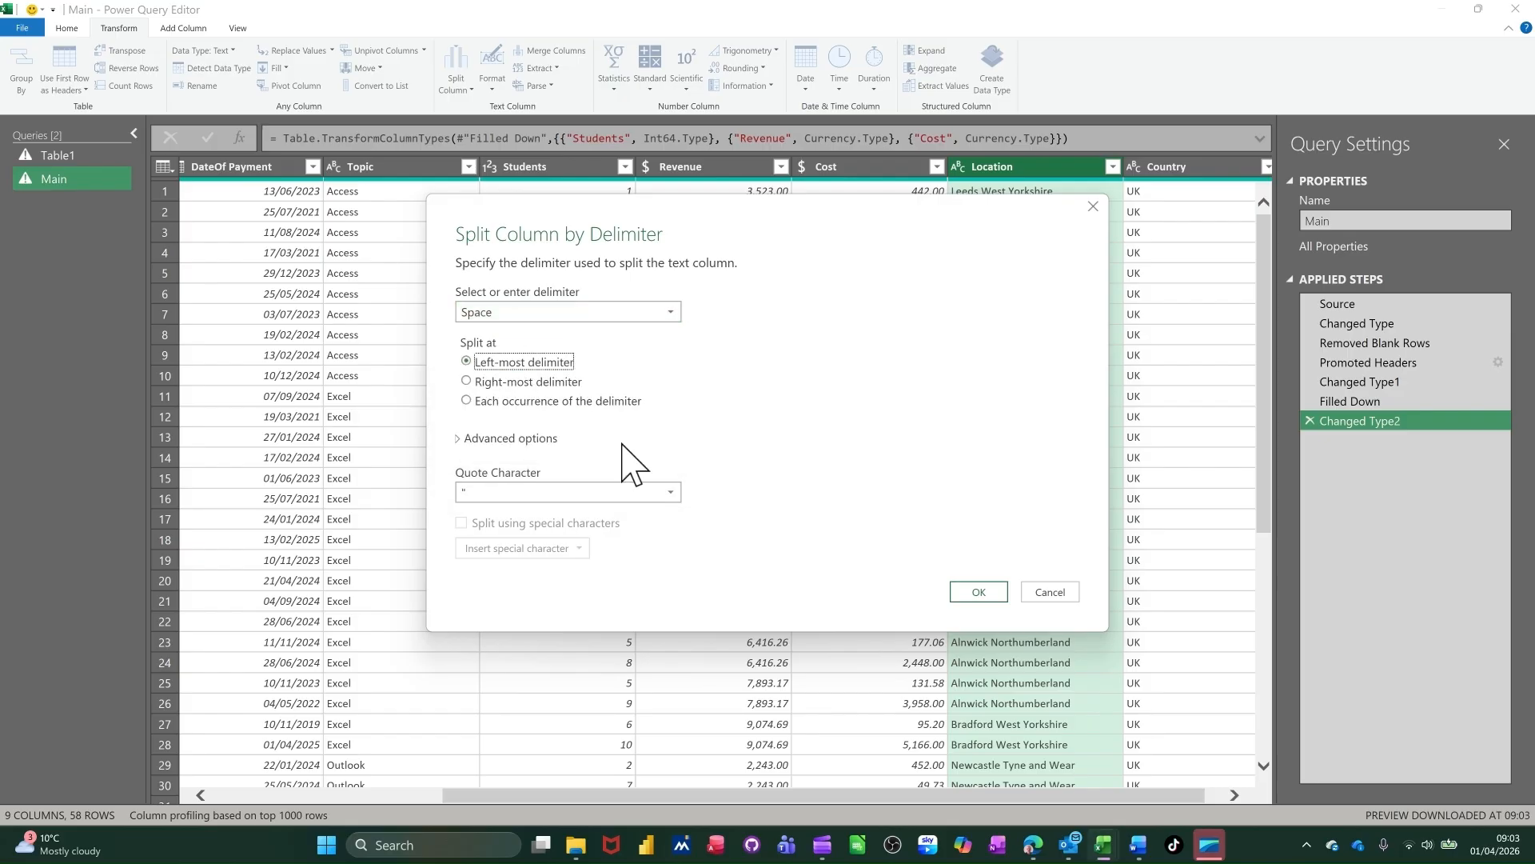
click(962, 591)
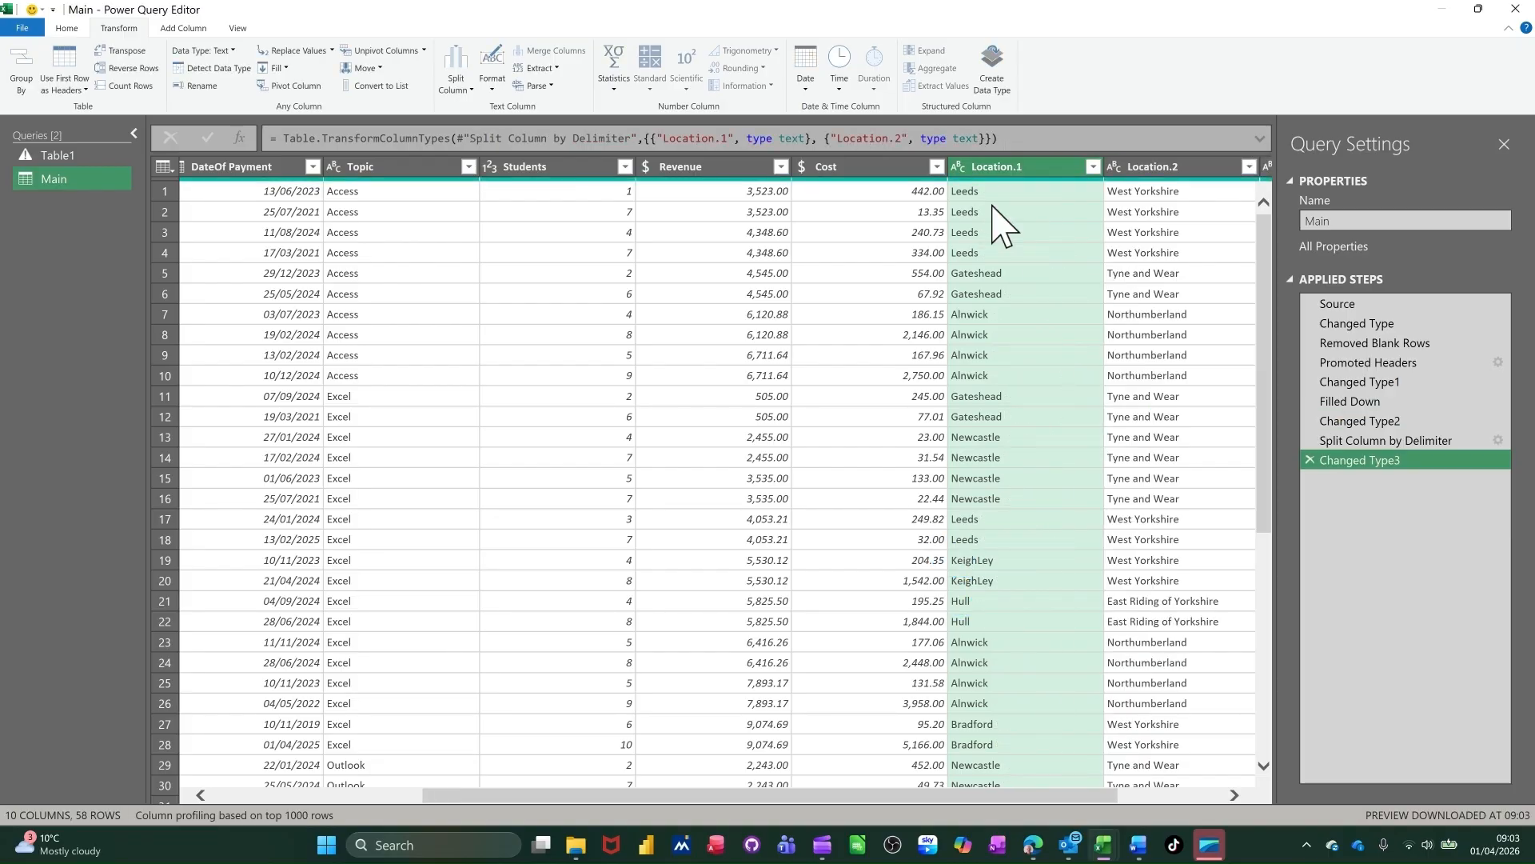
Rename the Location.1 column as City and the Location.2 column as County.
double_click(976, 168)
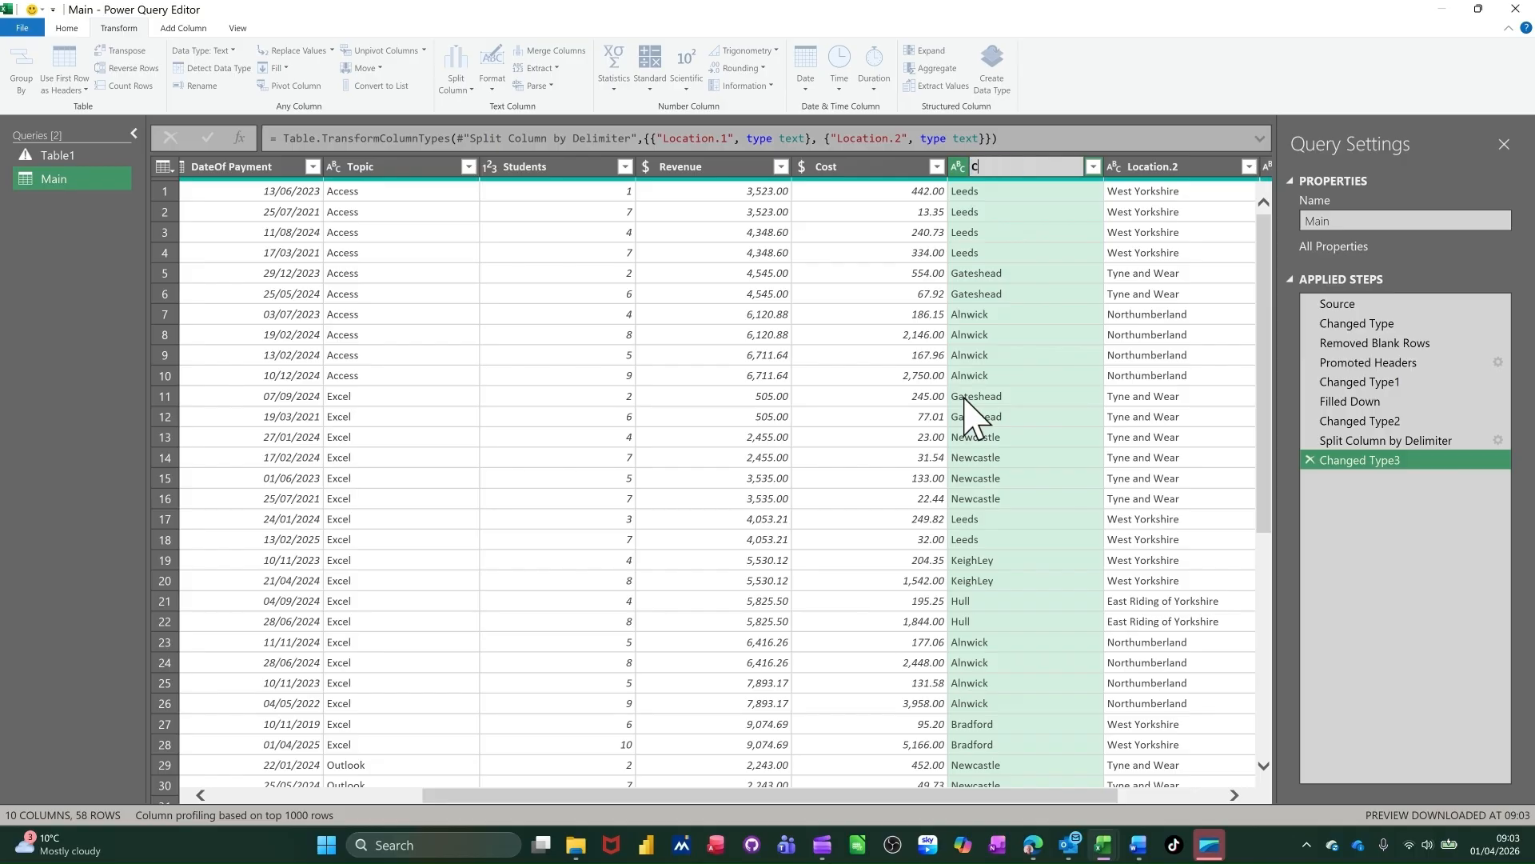
key(Return)
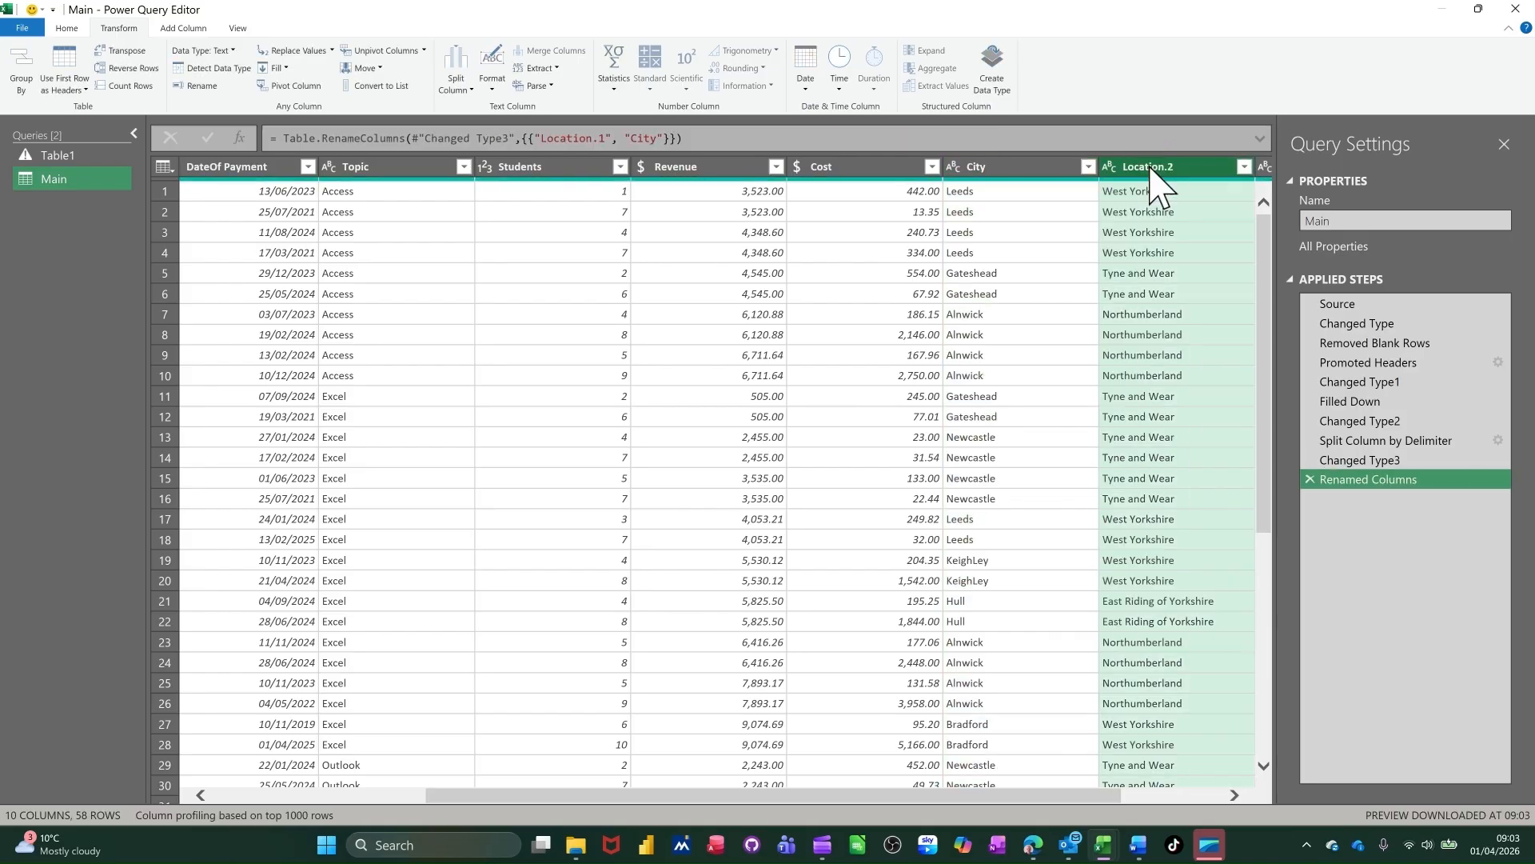
double_click(1151, 166)
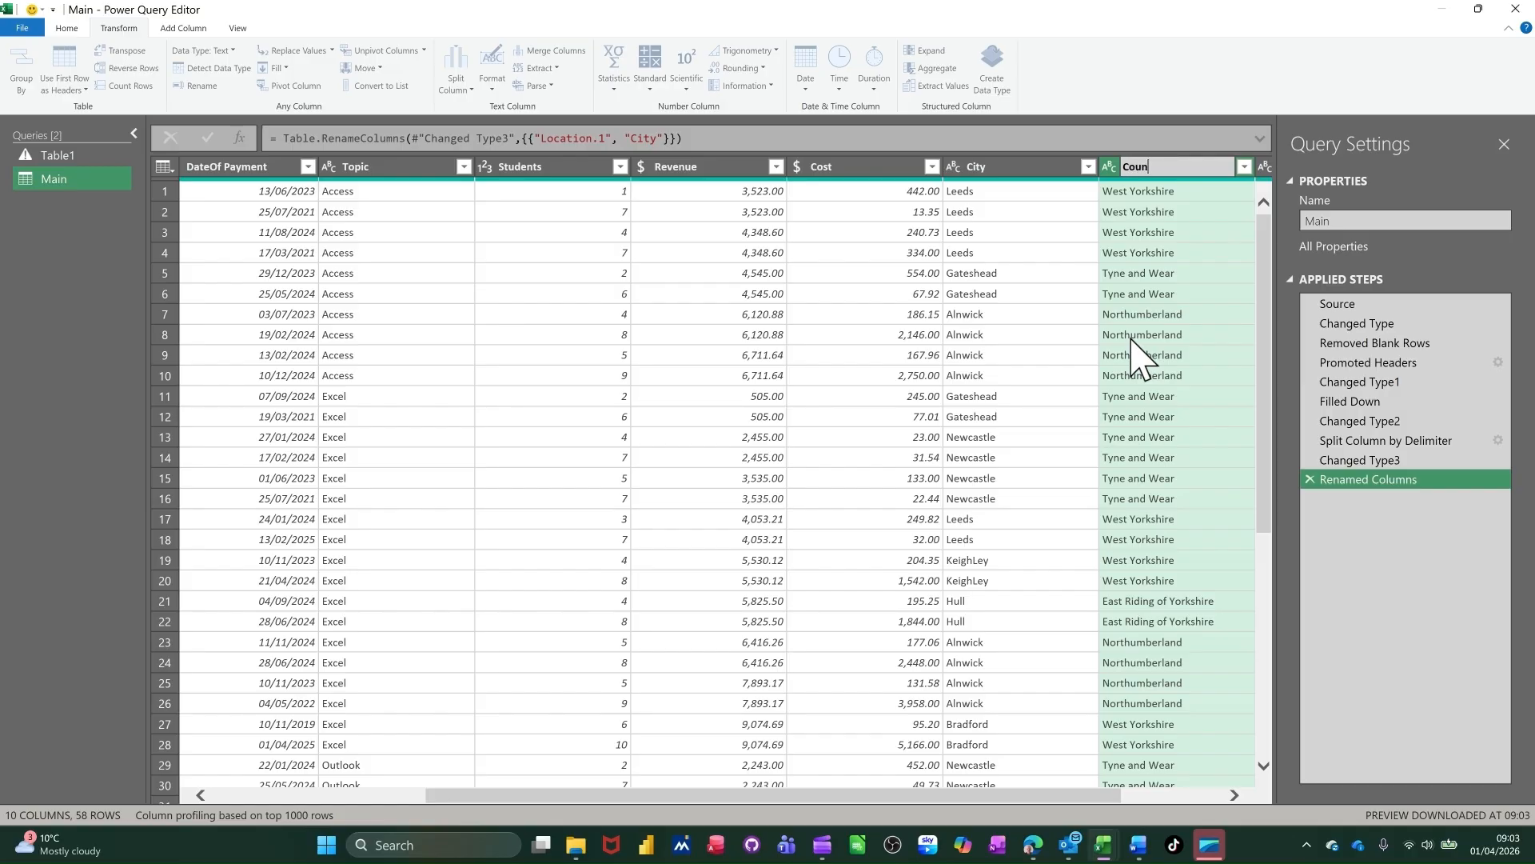
text(County)
key(Return)
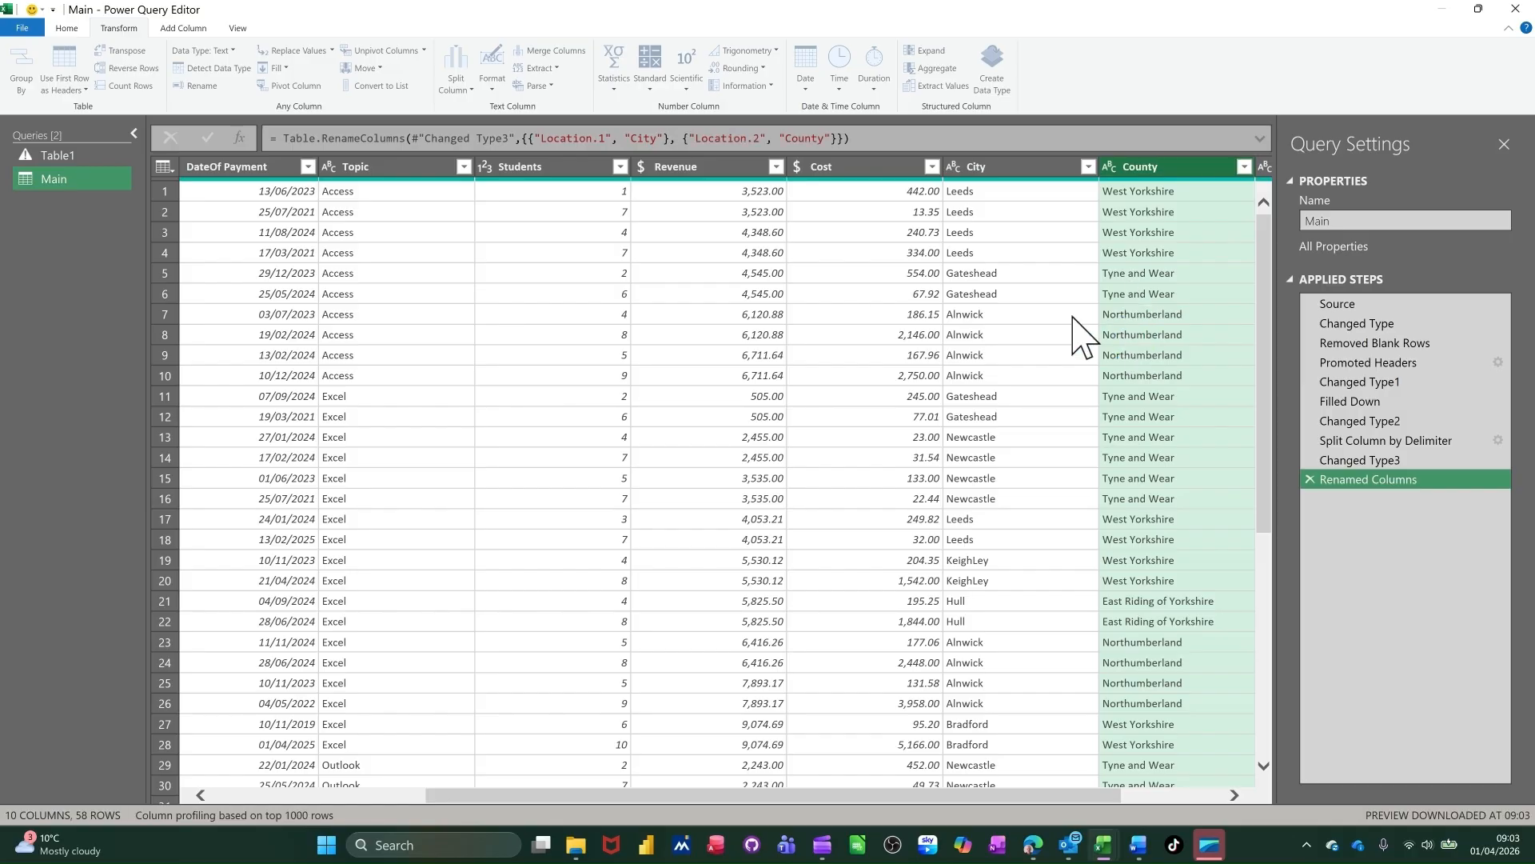
Add a column from examples that groups the student numbers into ranges, giving 1-5 as the first row's example.
drag(878, 794, 1082, 794)
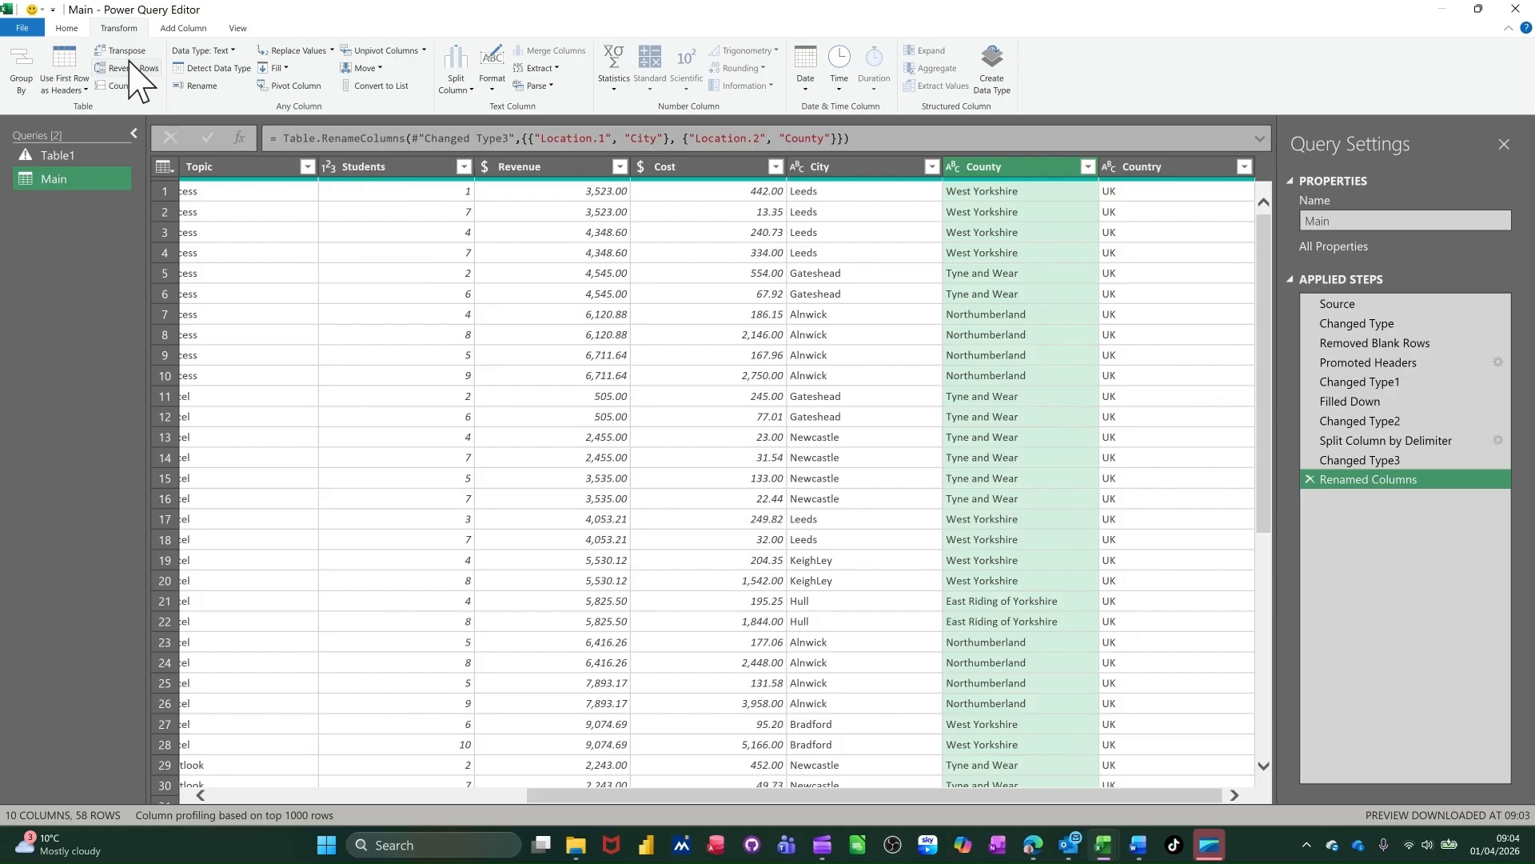
click(174, 30)
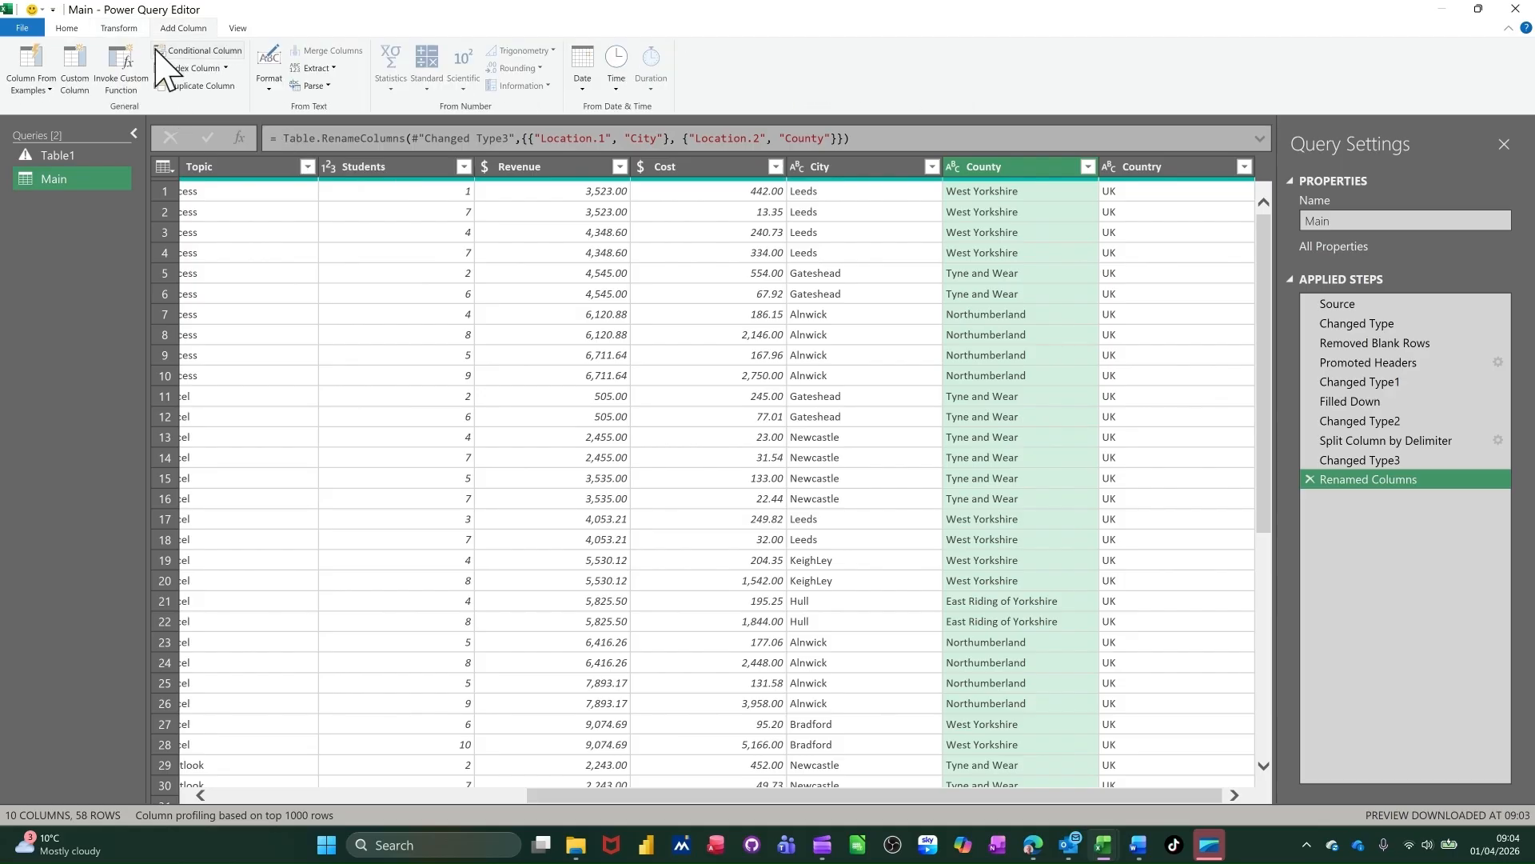
click(31, 70)
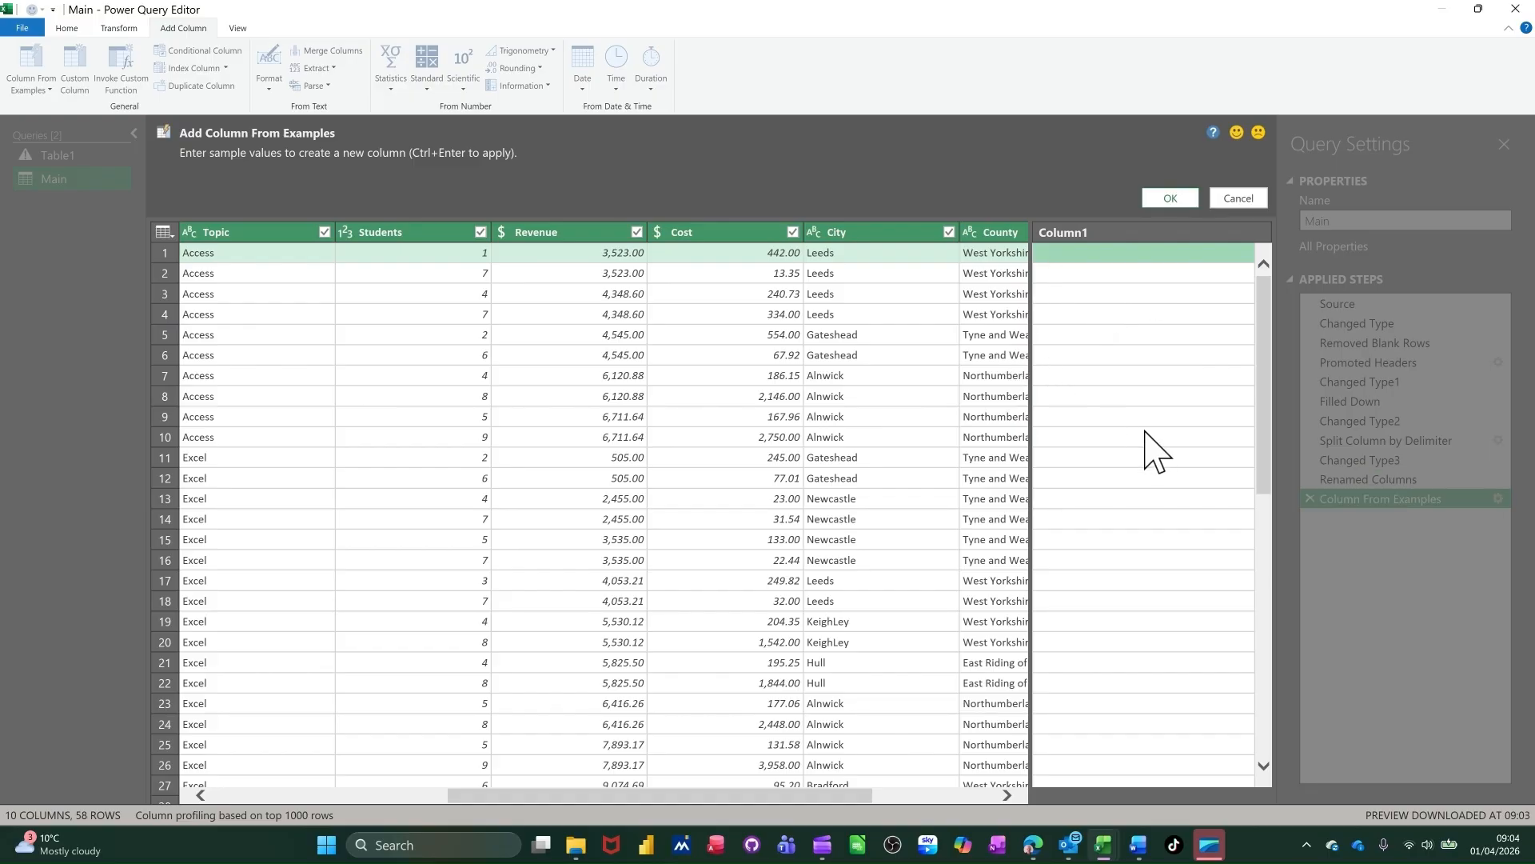
text(1-5)
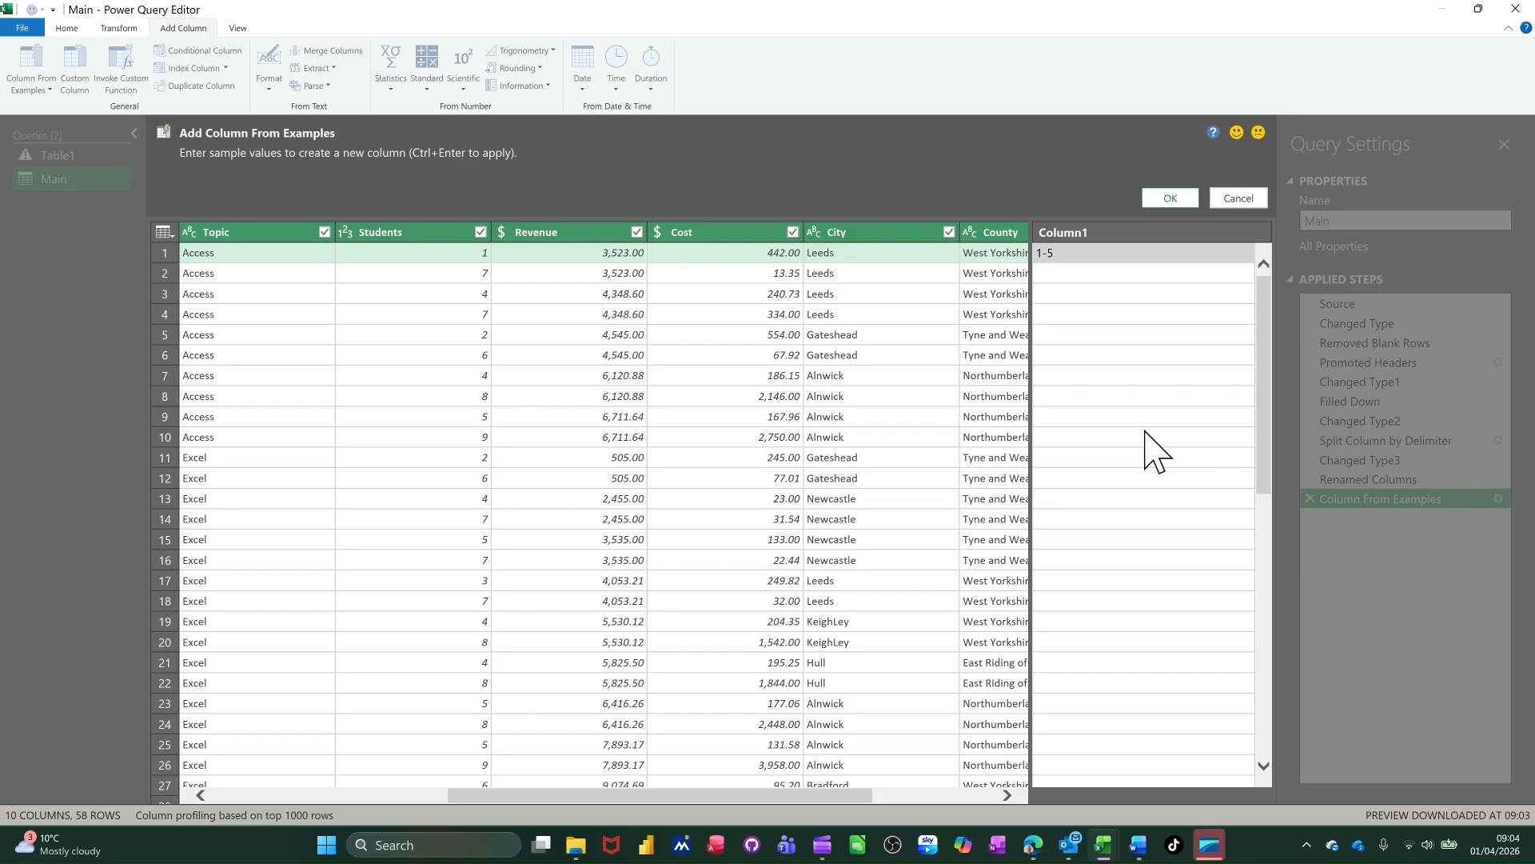
key(Return)
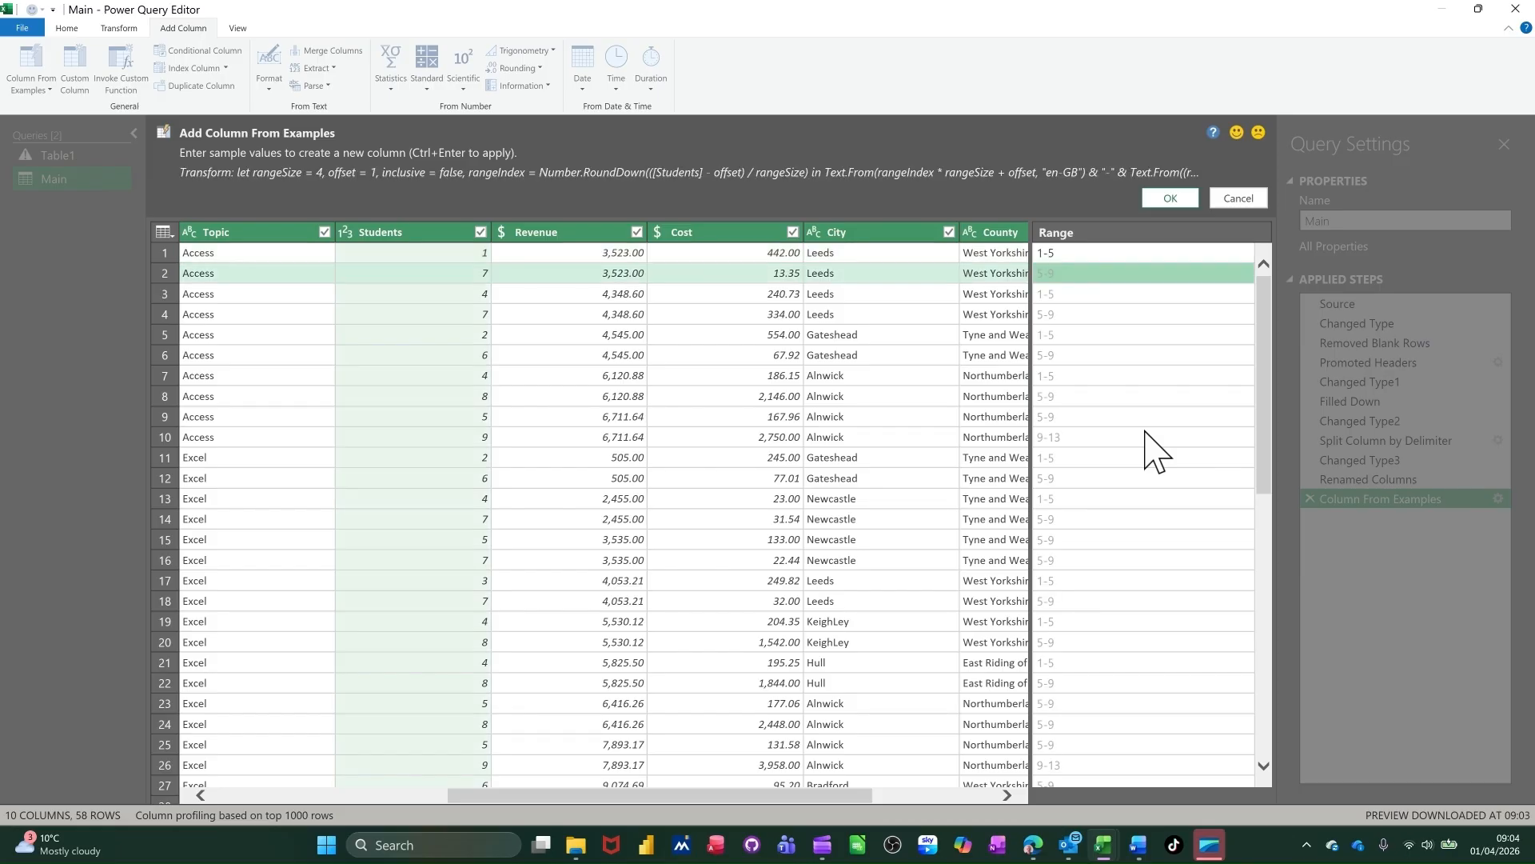
click(1172, 201)
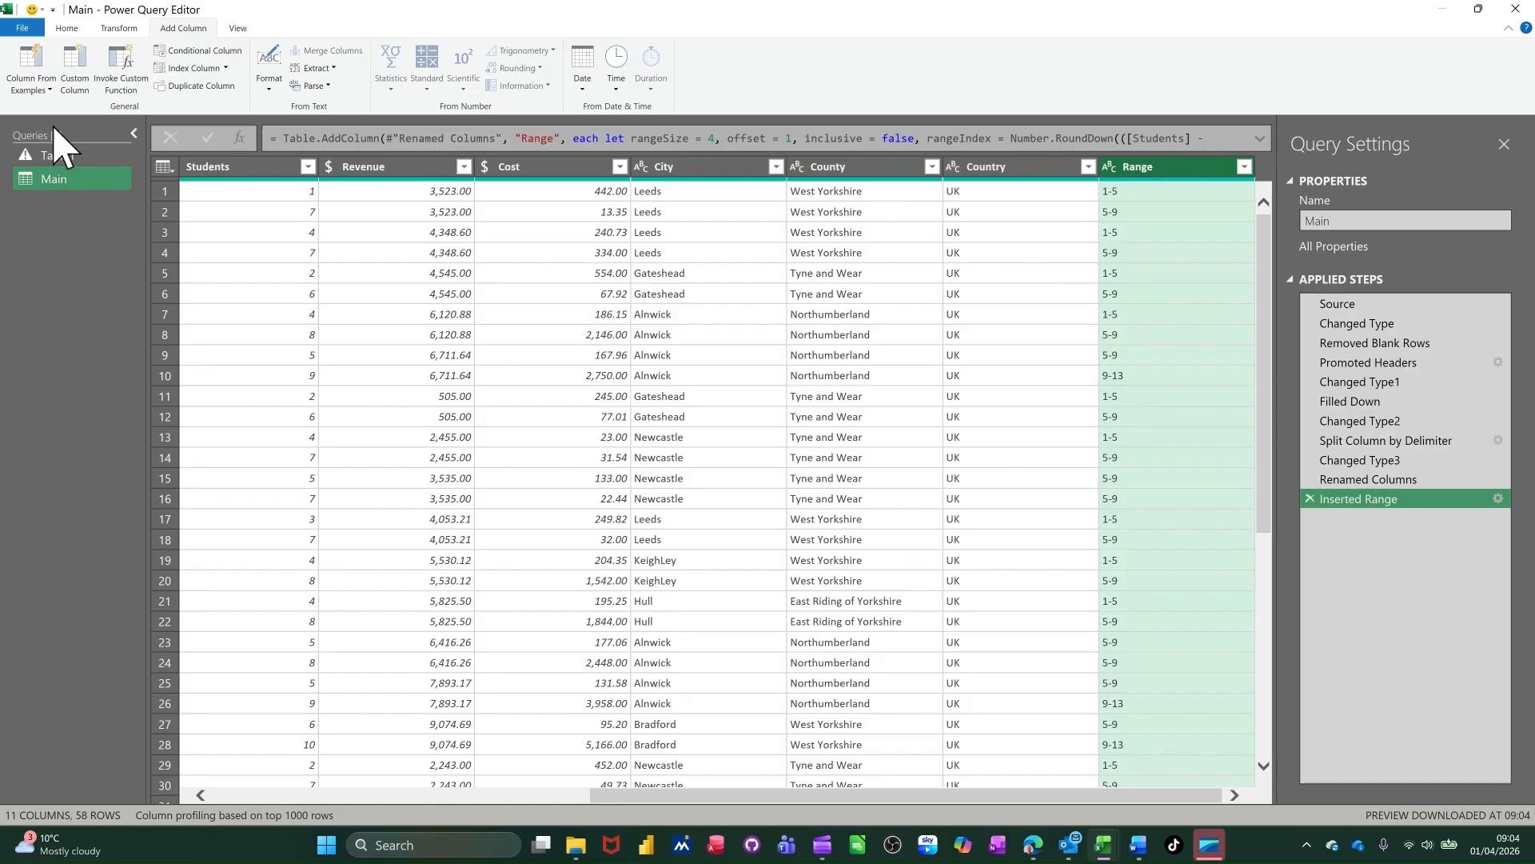
click(50, 90)
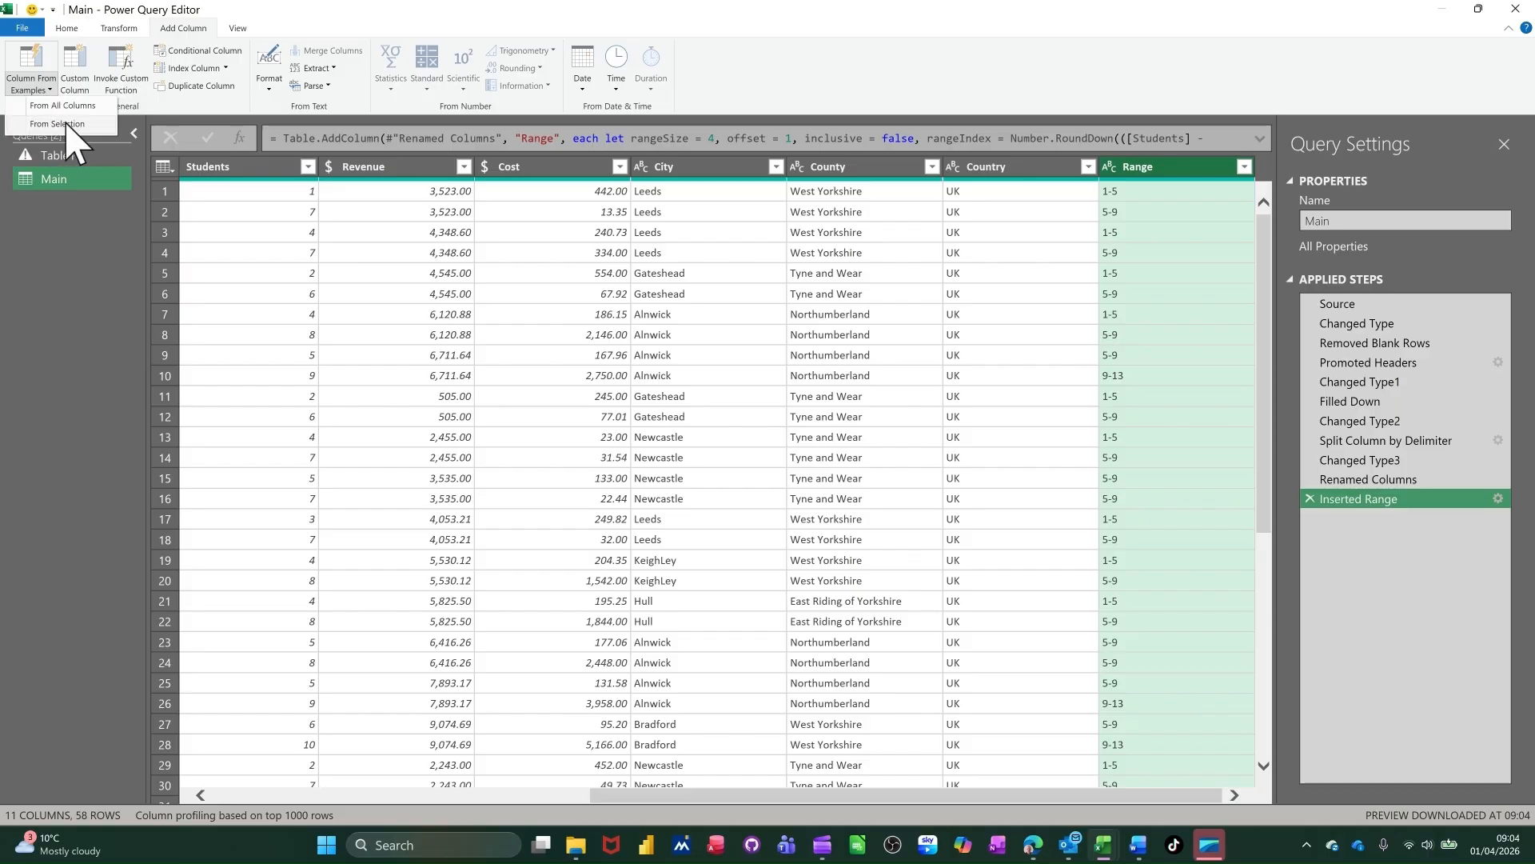
click(699, 328)
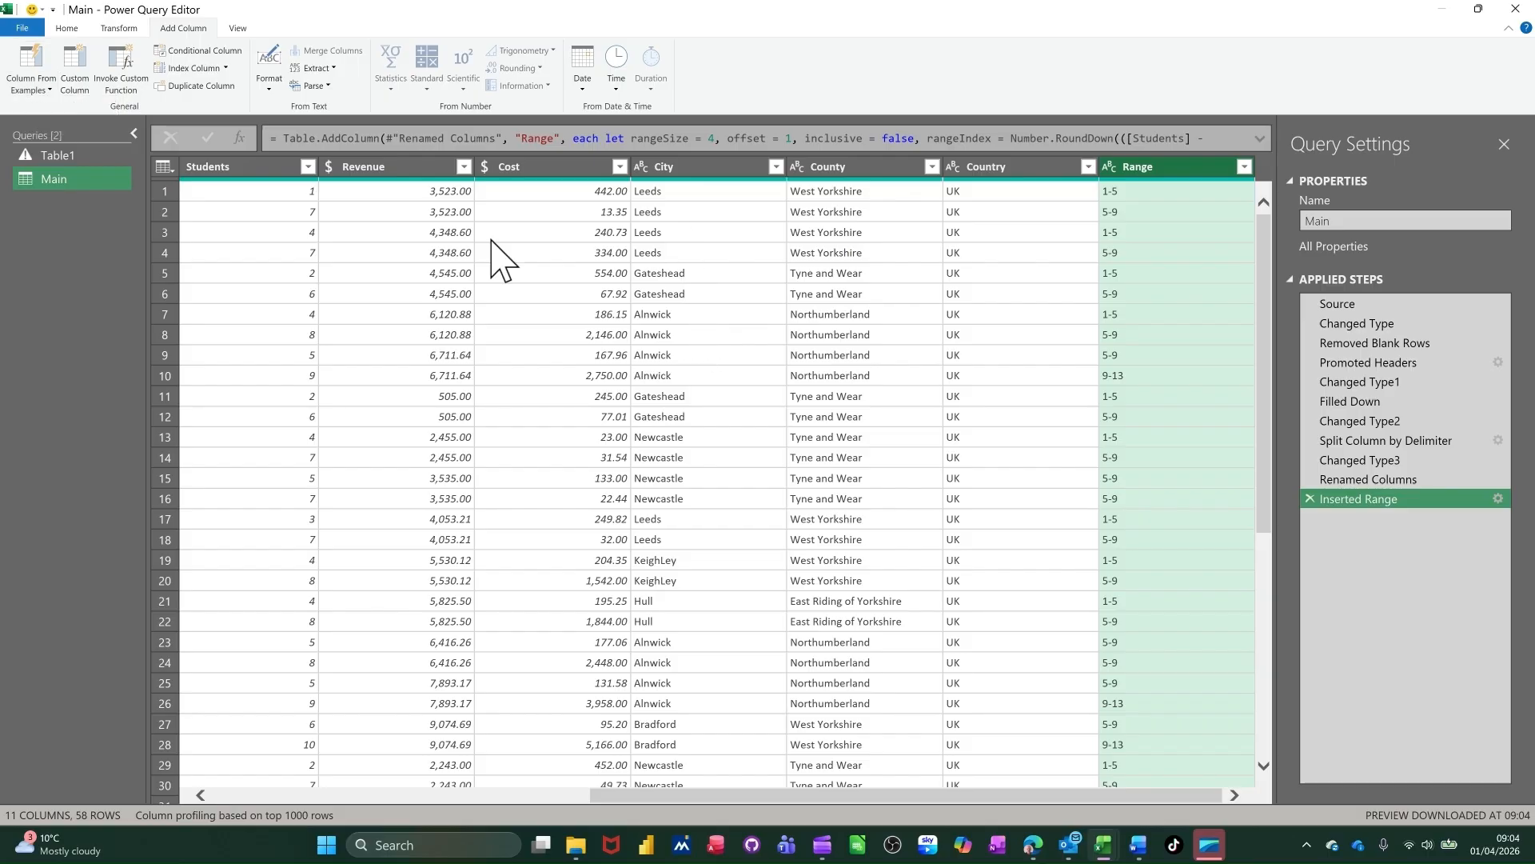
Copy and paste the Main query to create a second copy, and rename the copy as roup.
right_click(44, 183)
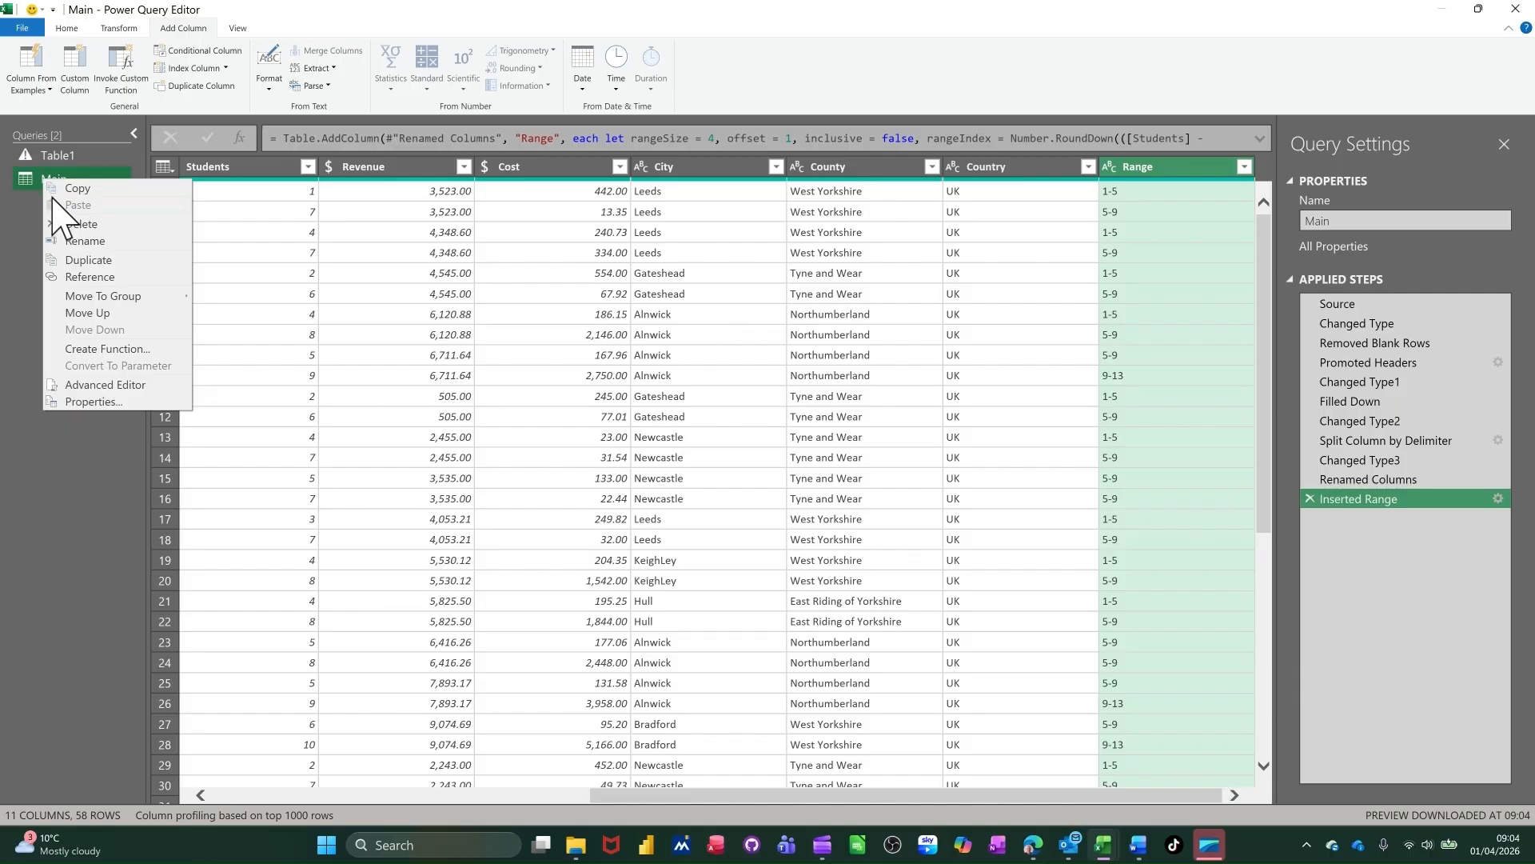
click(73, 191)
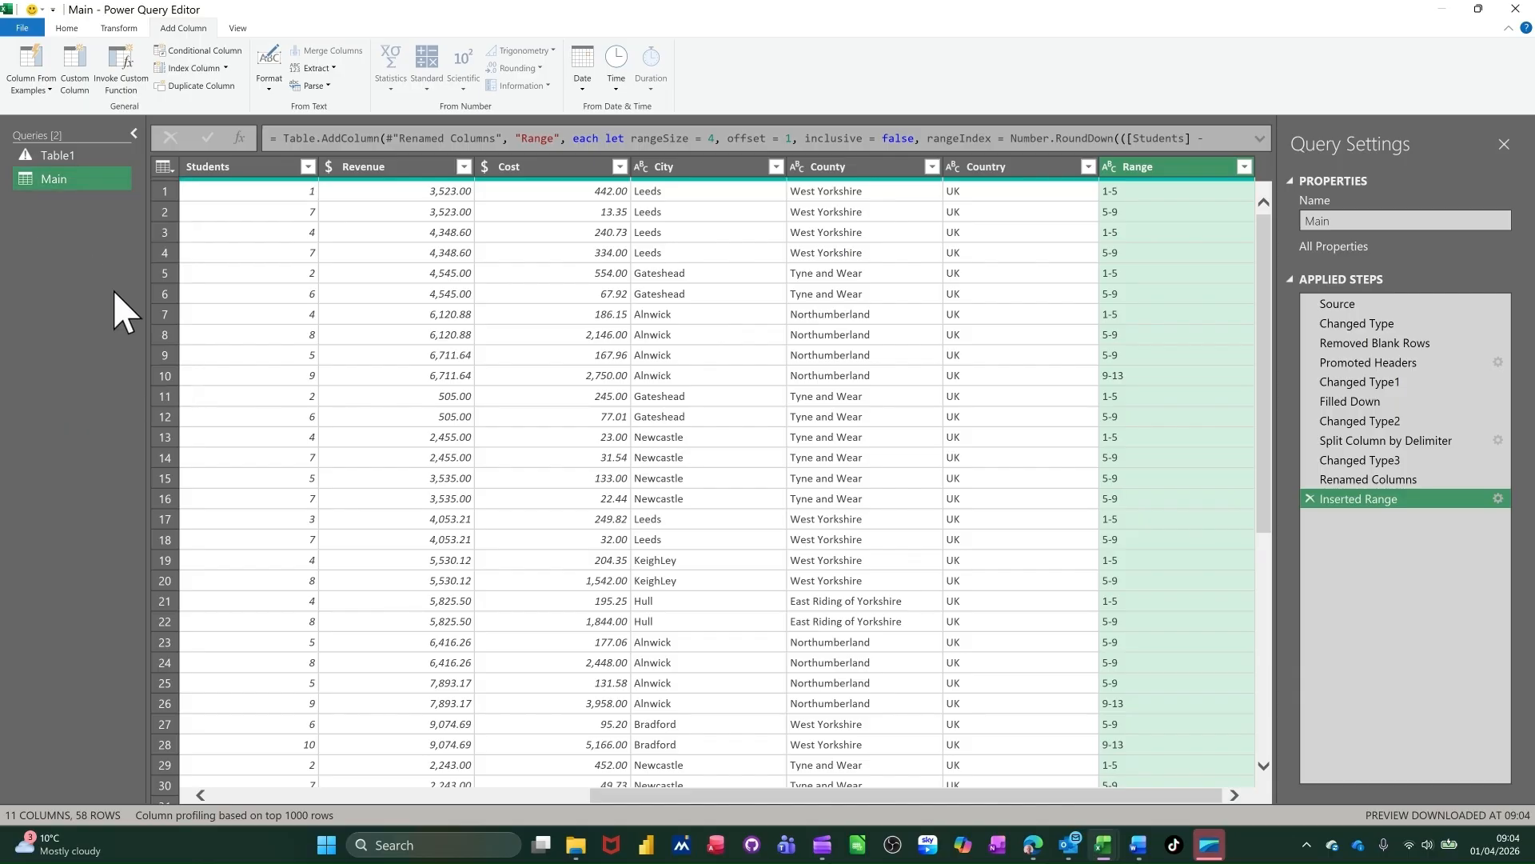
key(ctrl+v)
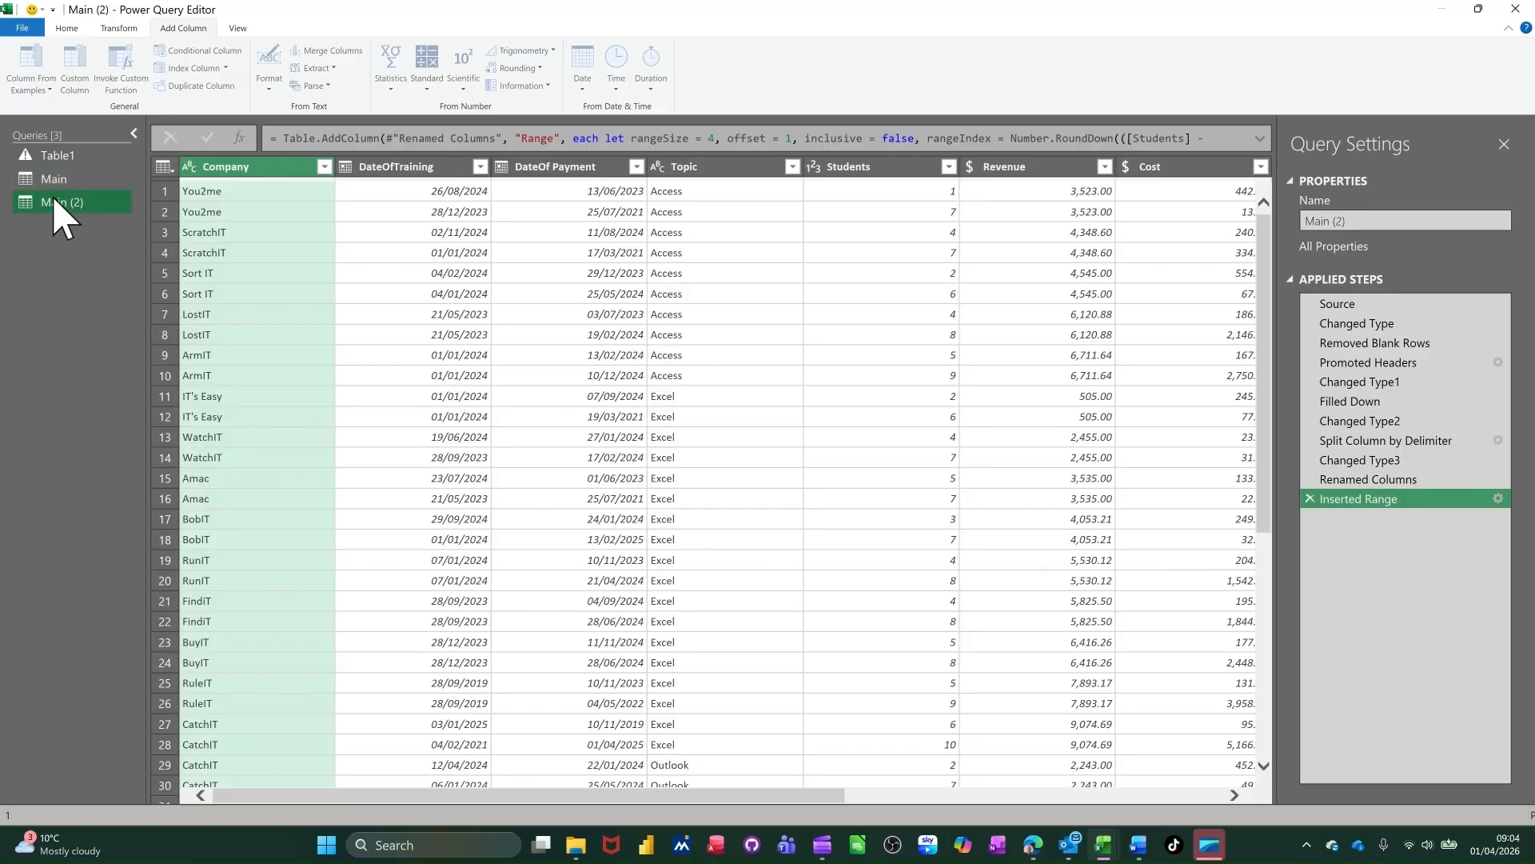
click(51, 205)
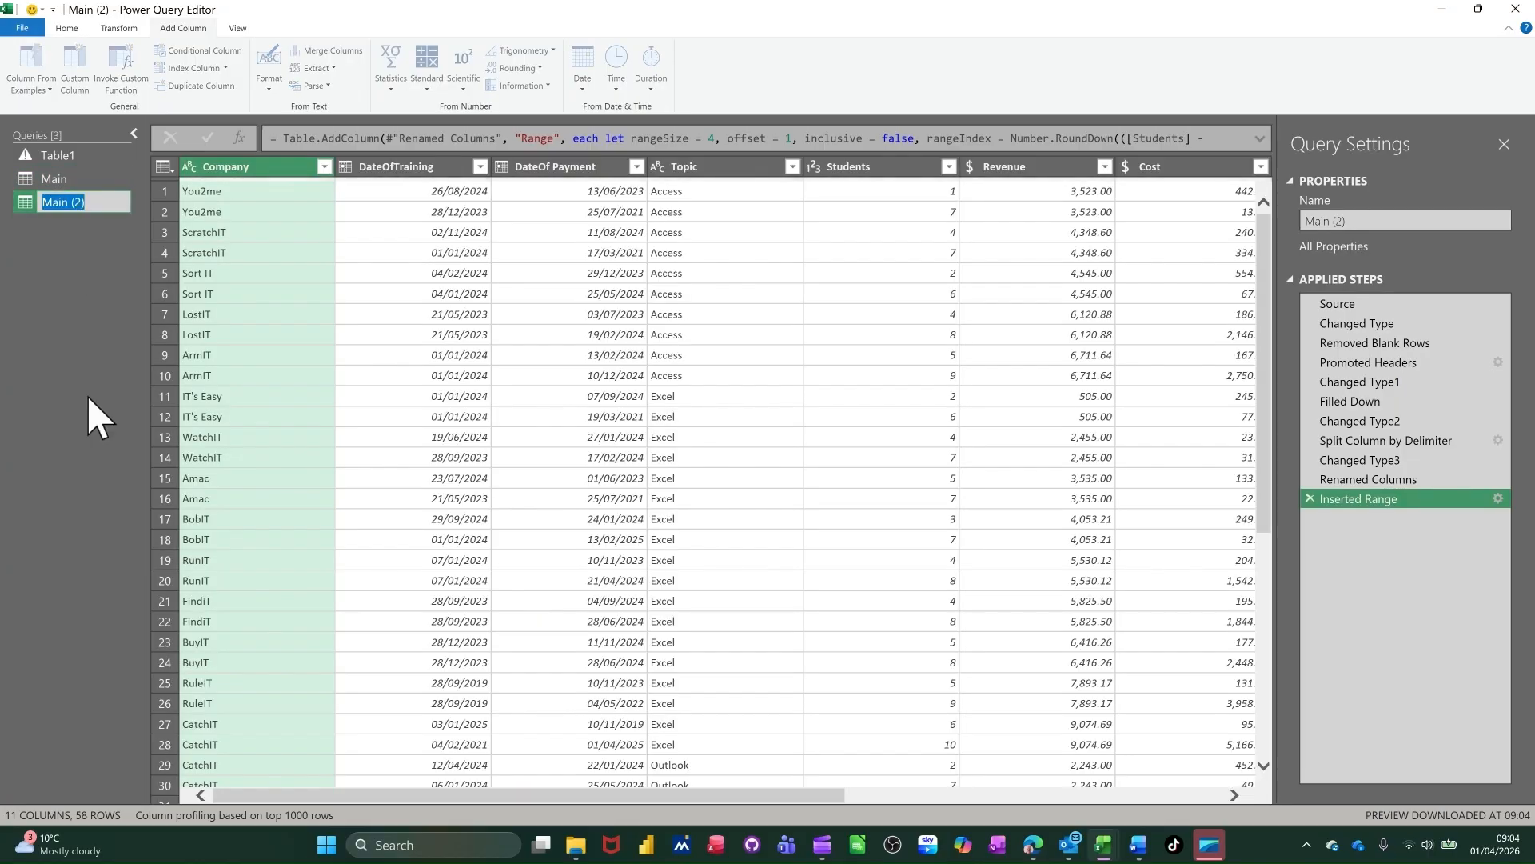
text(roup)
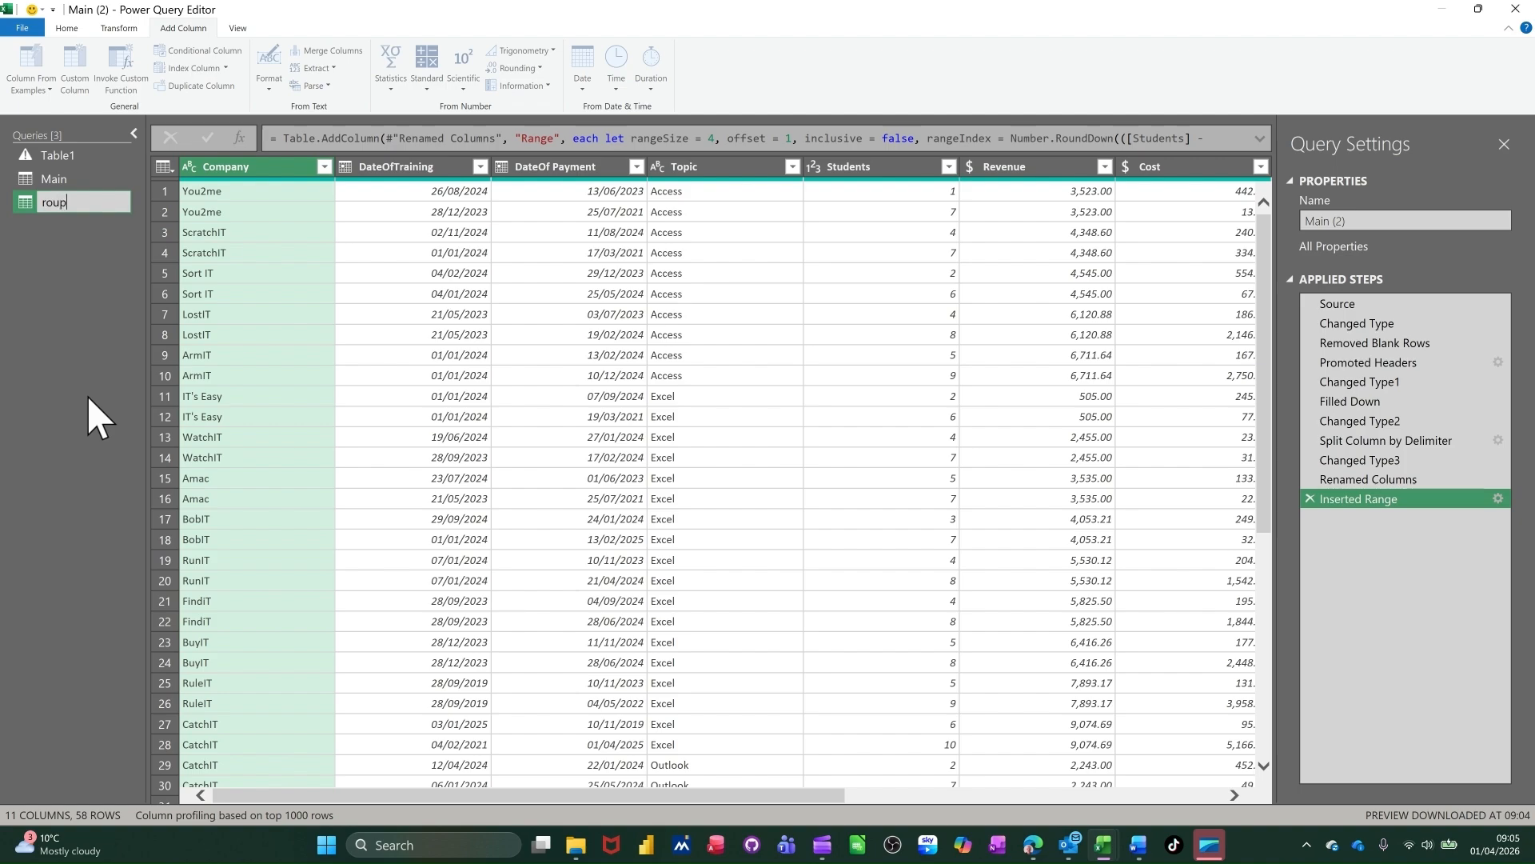
key(Return)
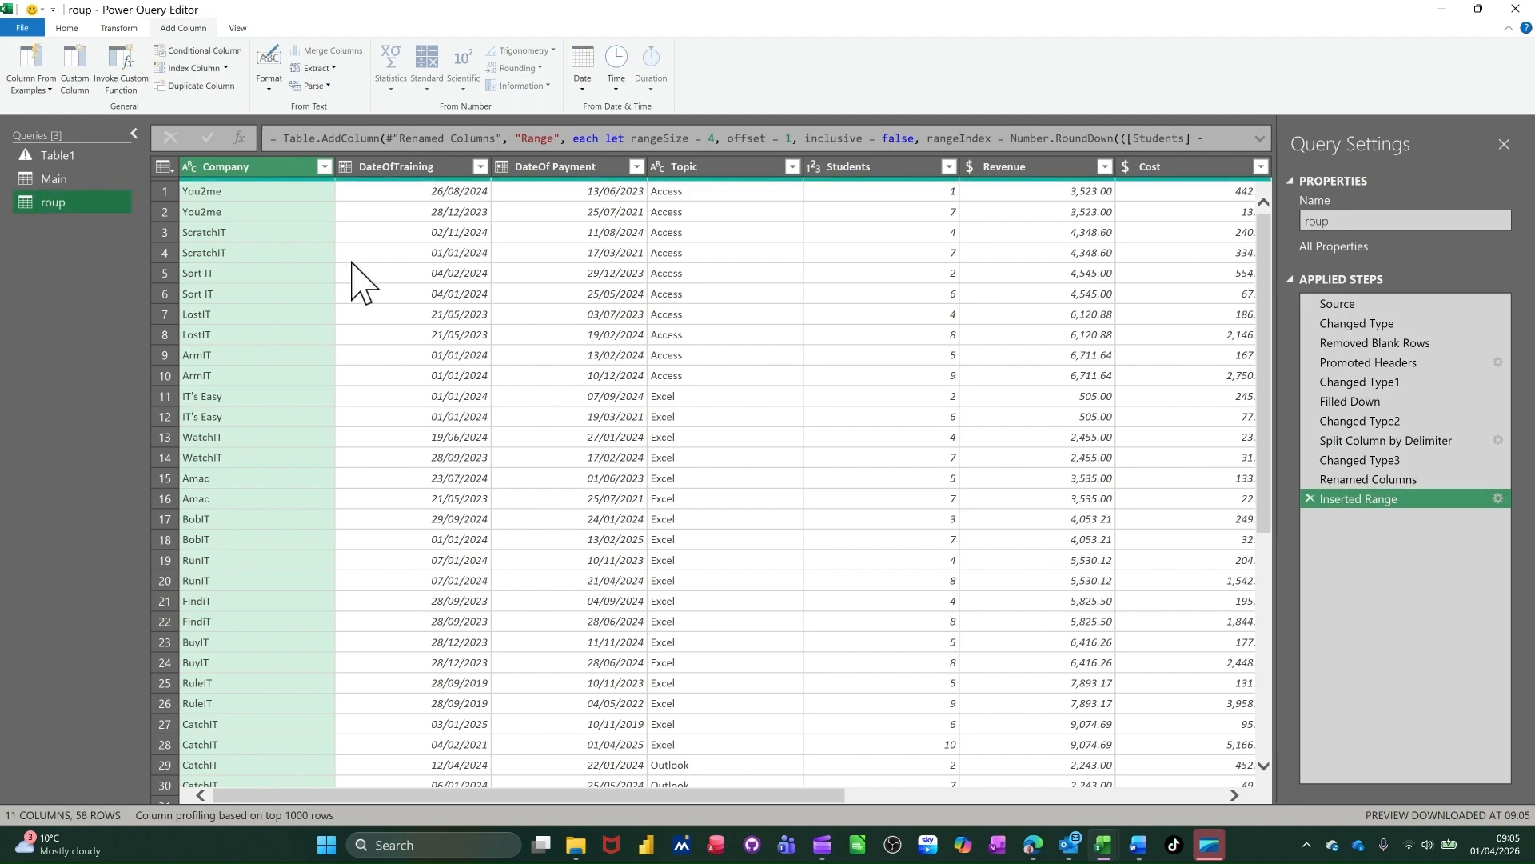
Group the rows by Company, summing Revenue into a new column named with a first name, and set that column's type to Currency.
click(69, 30)
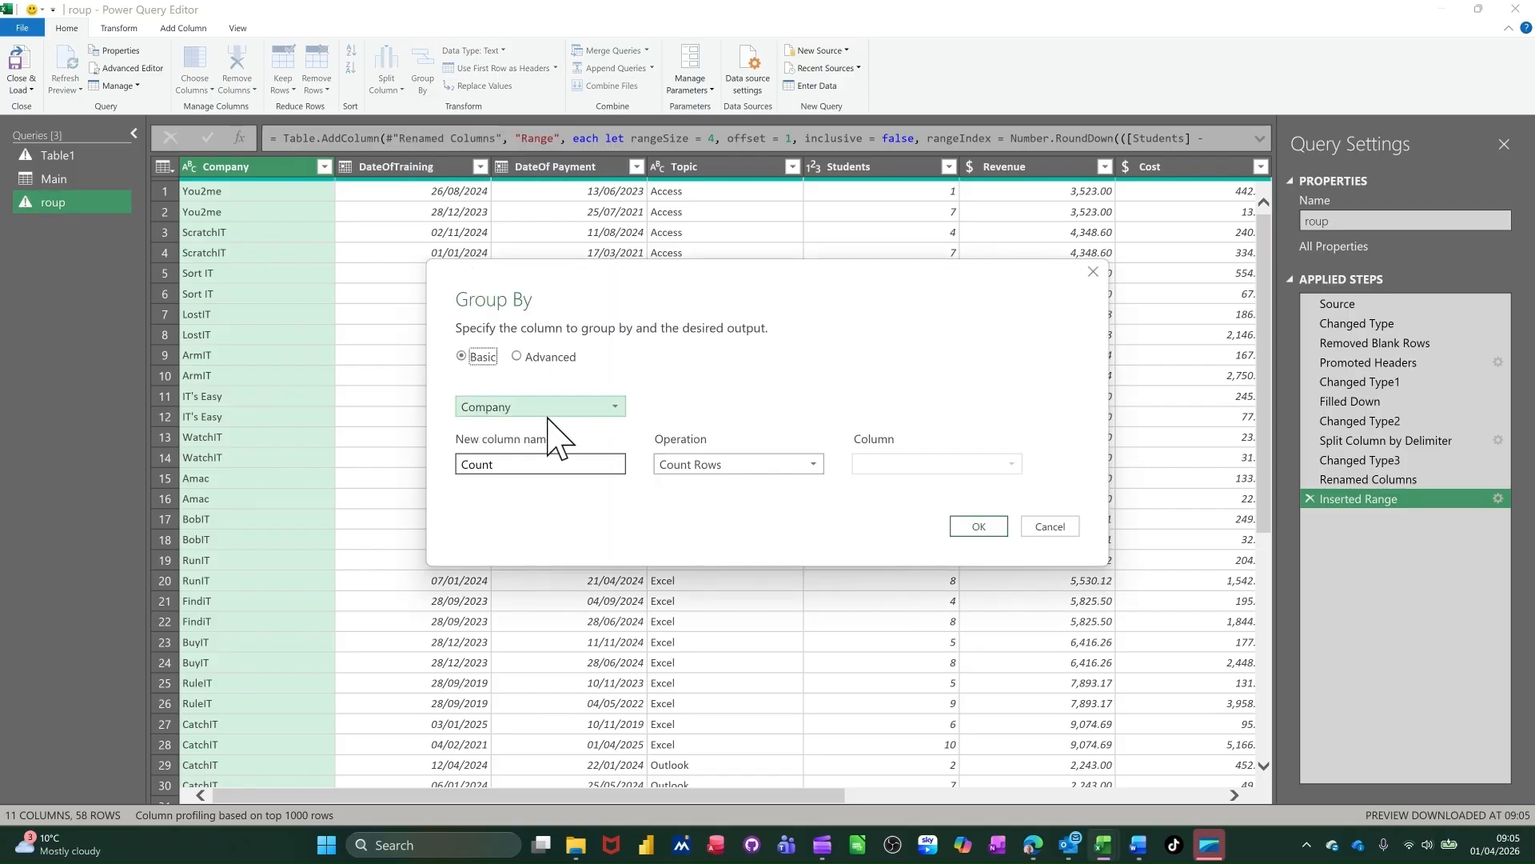
double_click(548, 466)
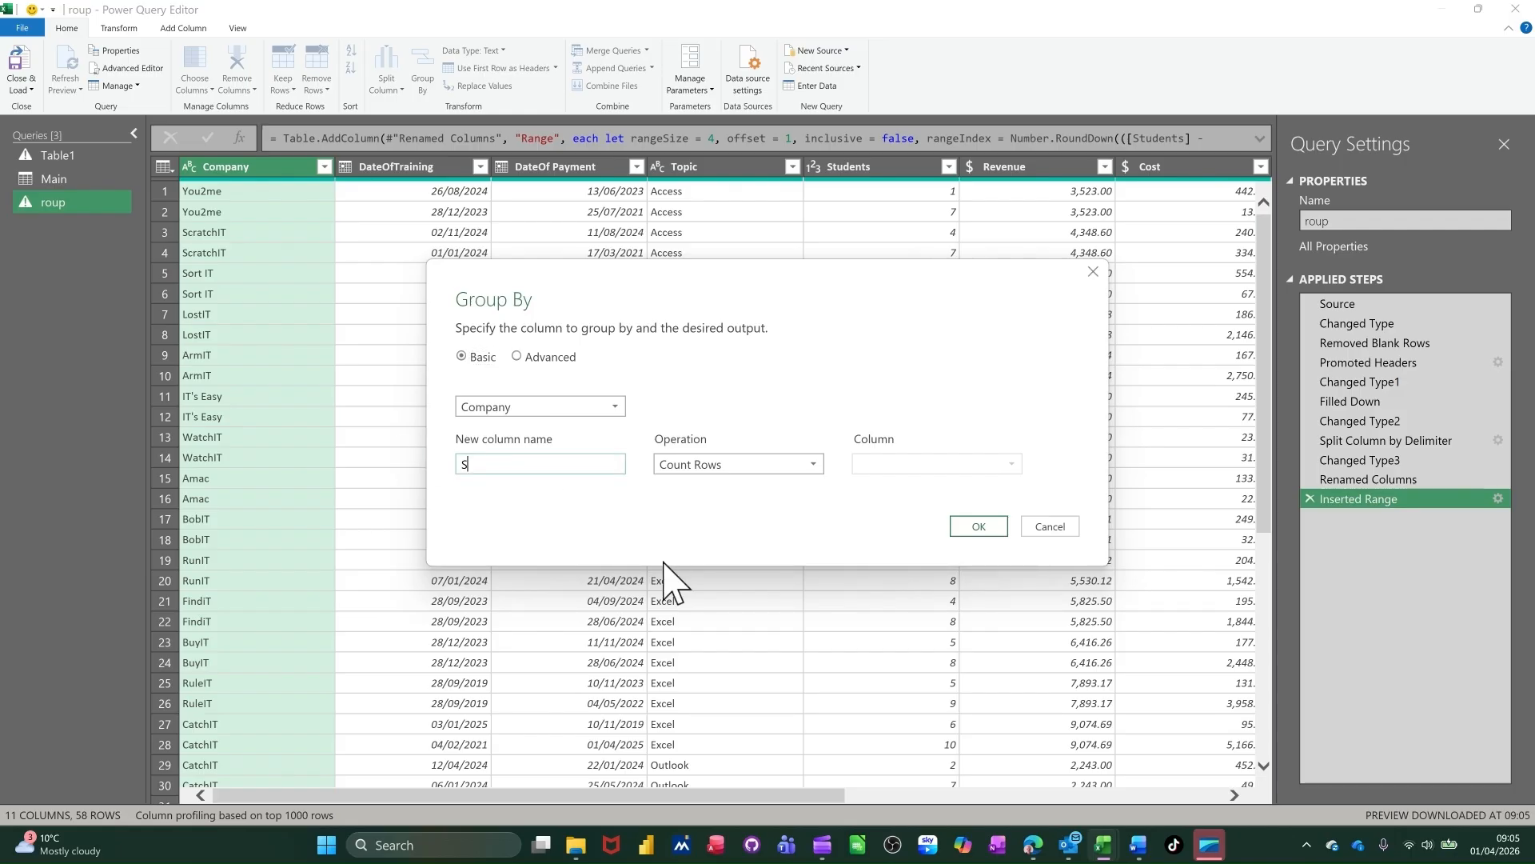
click(760, 470)
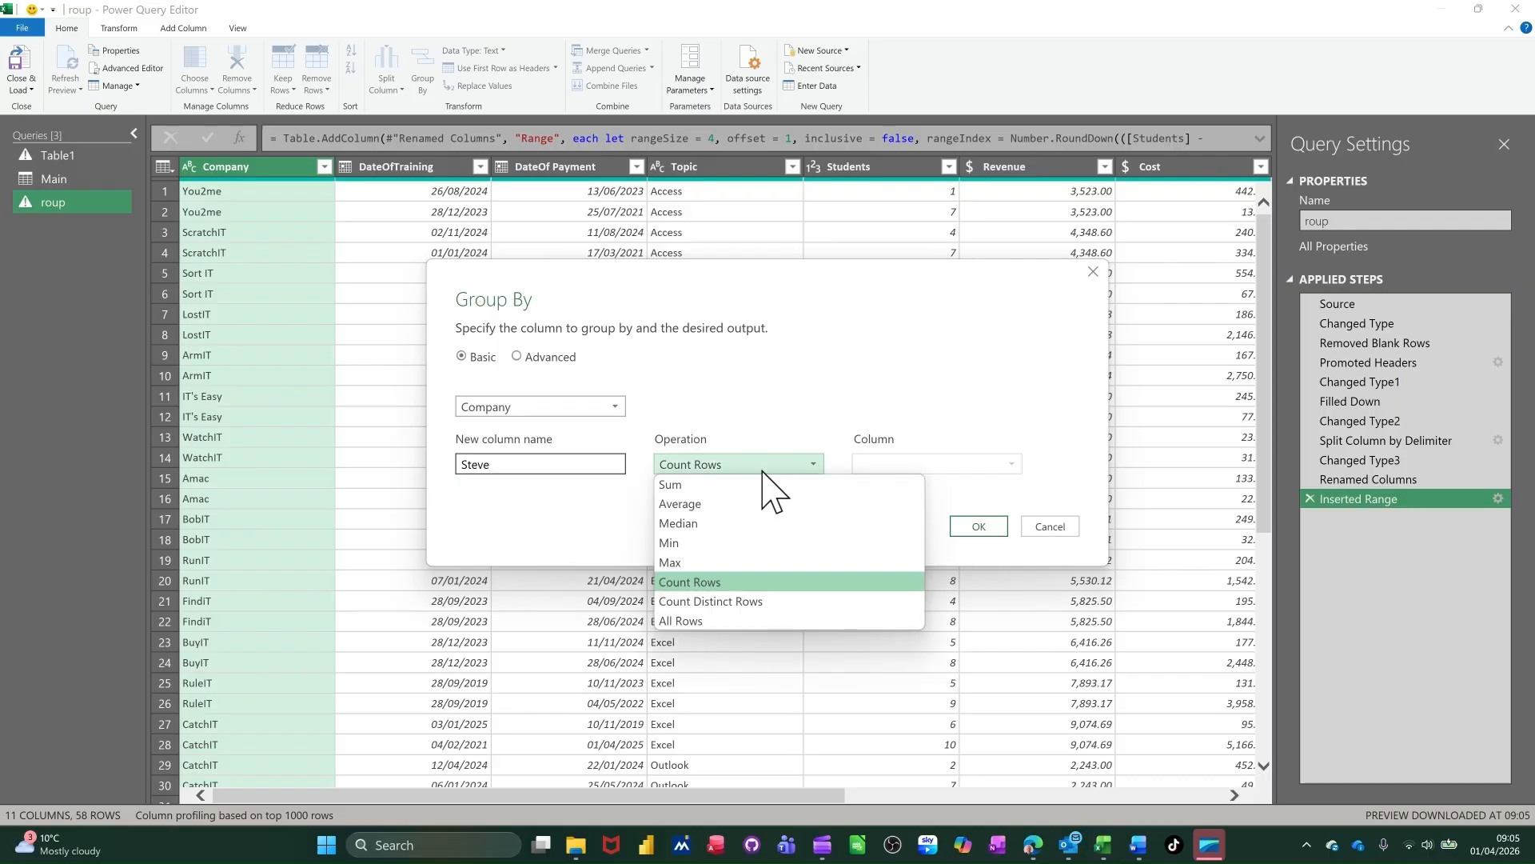
click(716, 484)
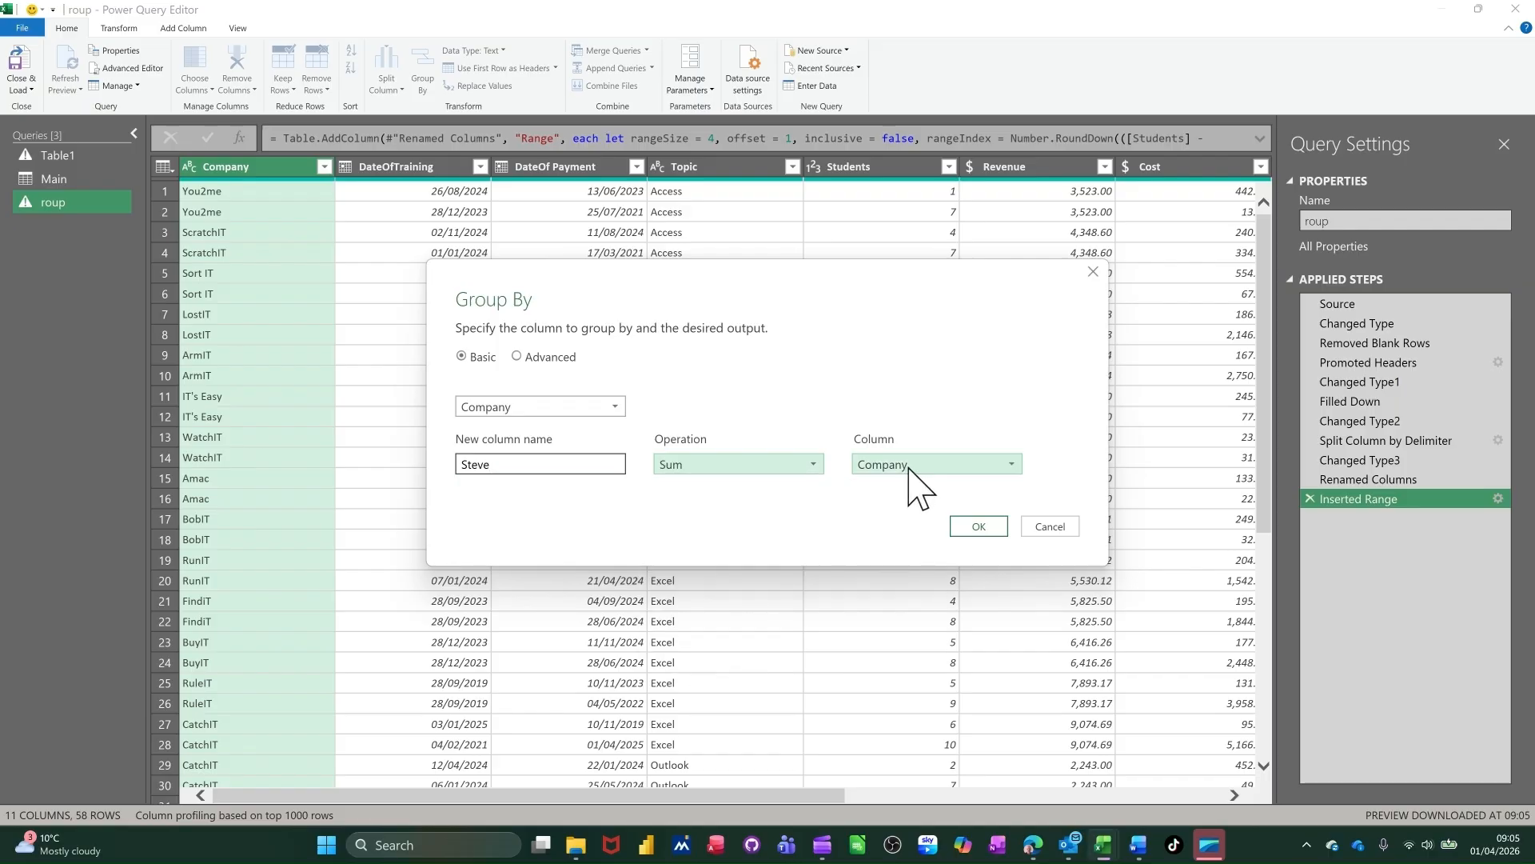
click(912, 470)
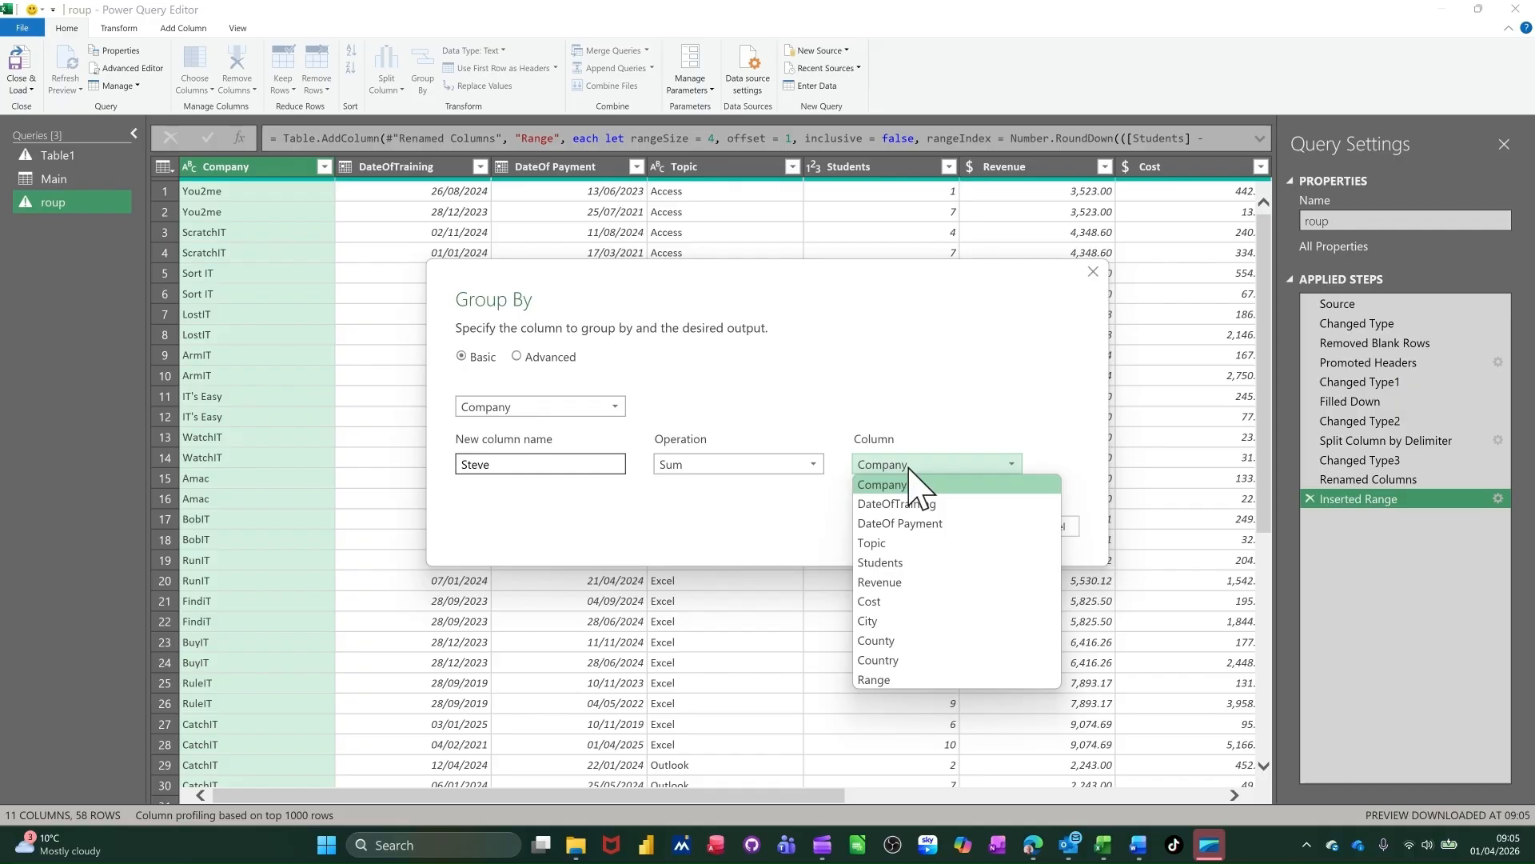
click(888, 589)
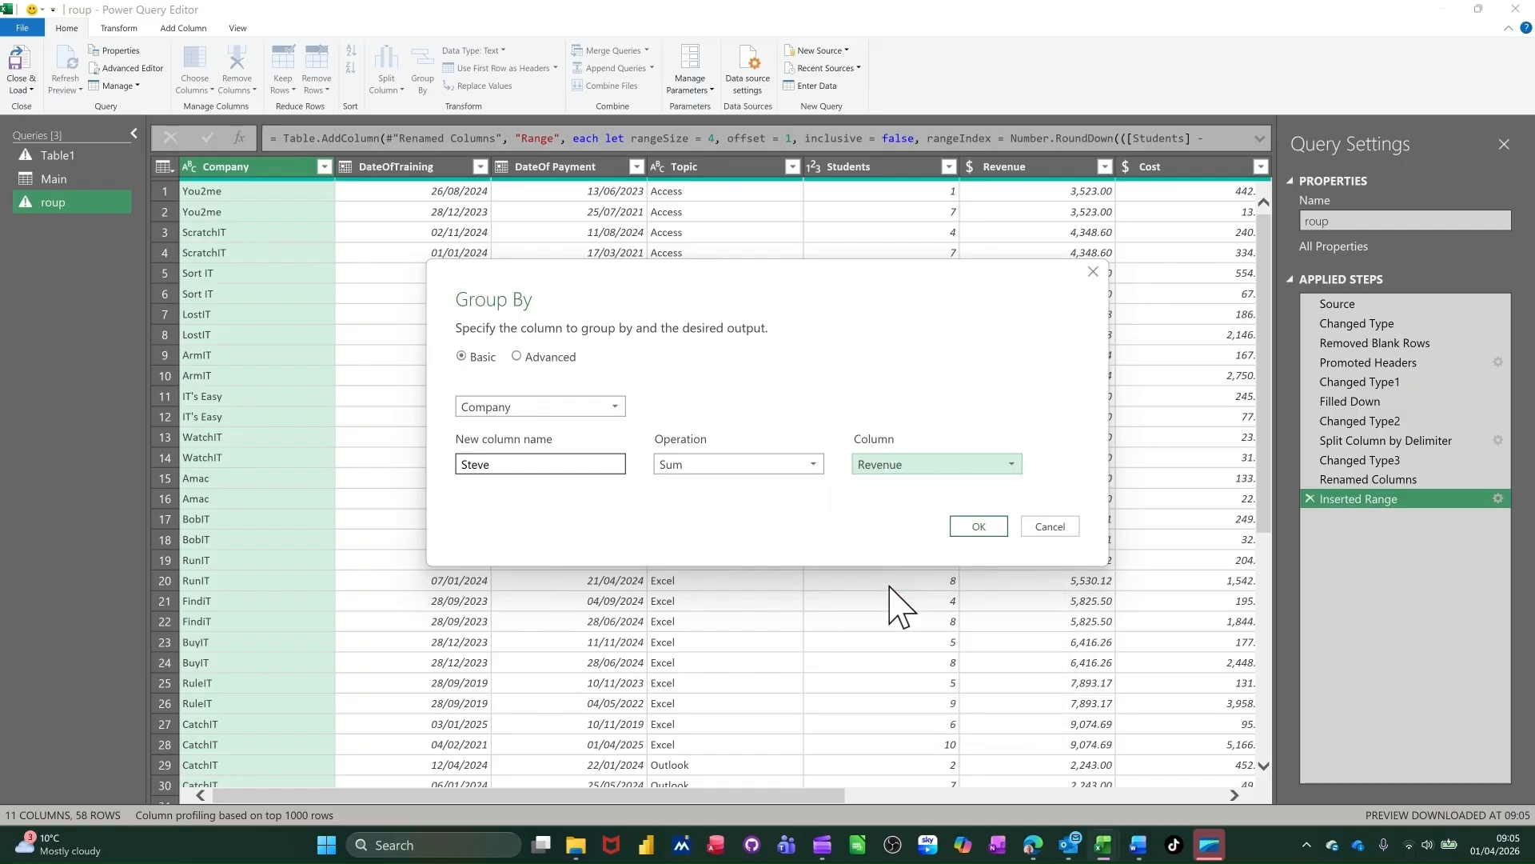
click(972, 529)
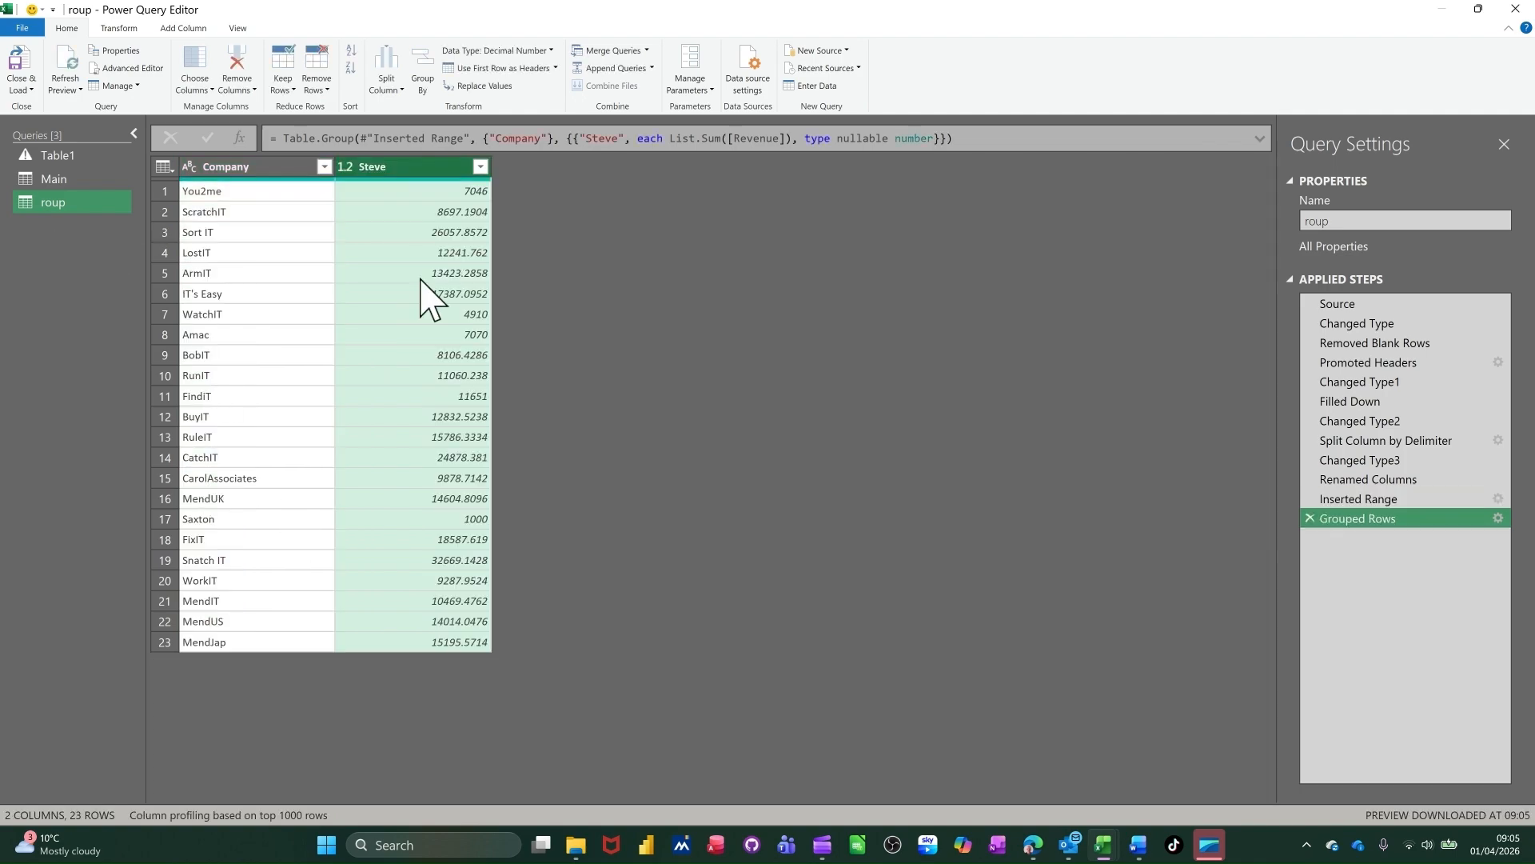
click(345, 167)
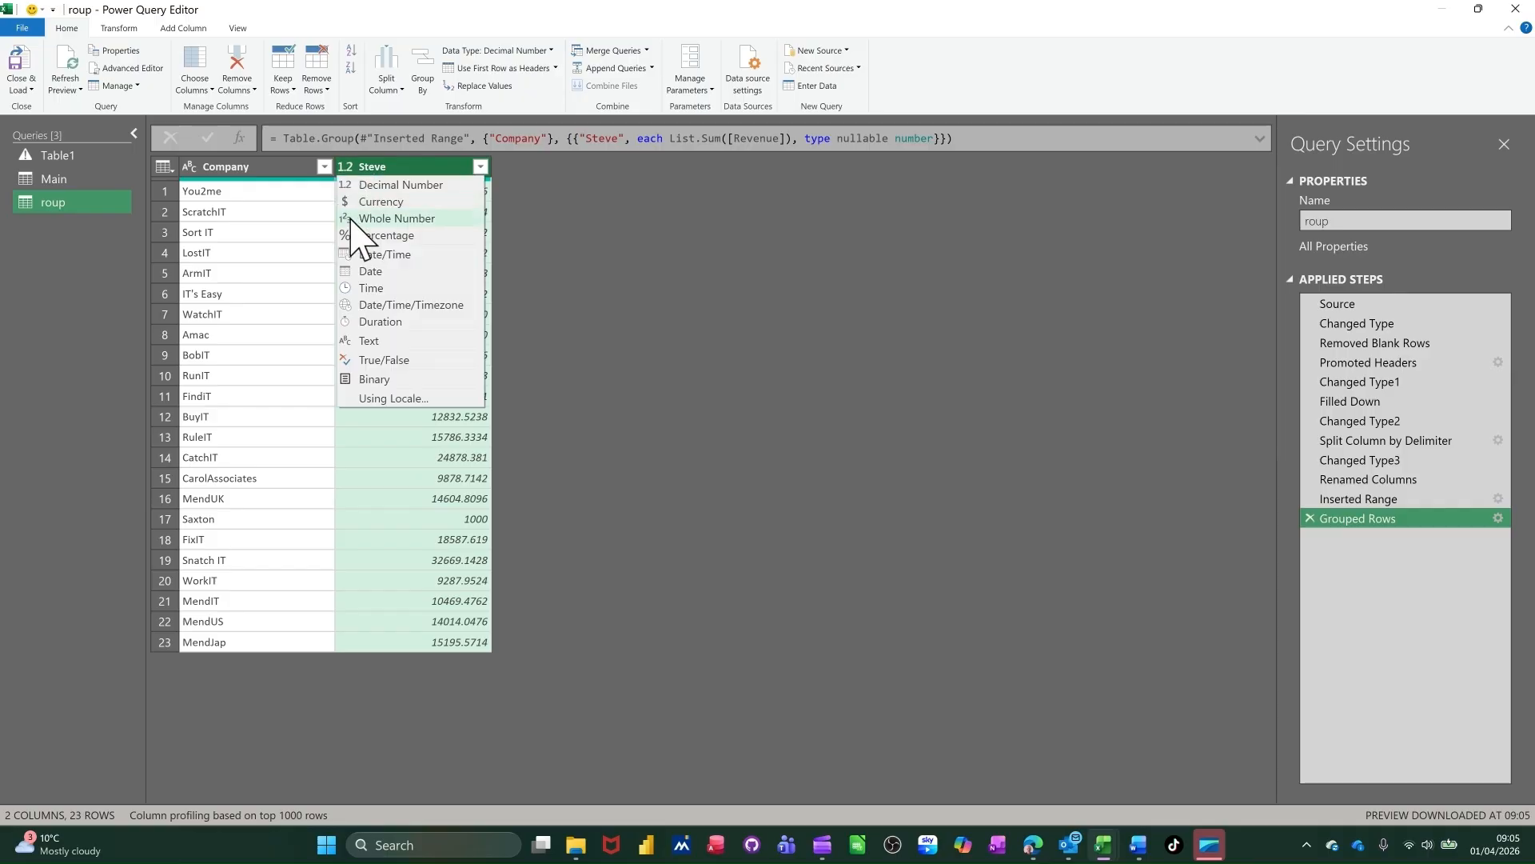
click(382, 205)
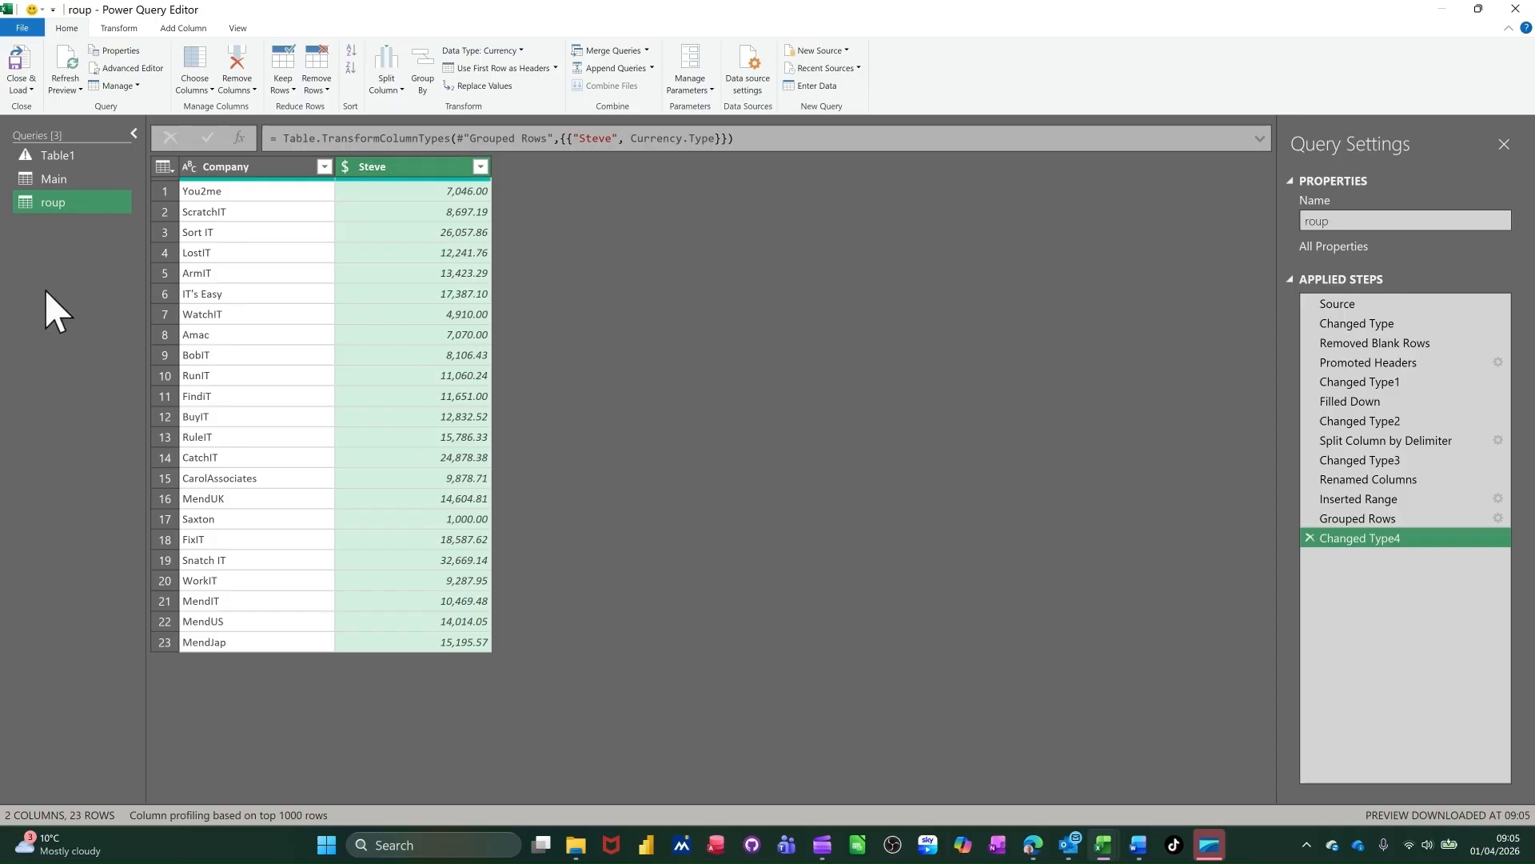
Paste another copy of the Main query and rename it as Pivot.
key(ctrl+v)
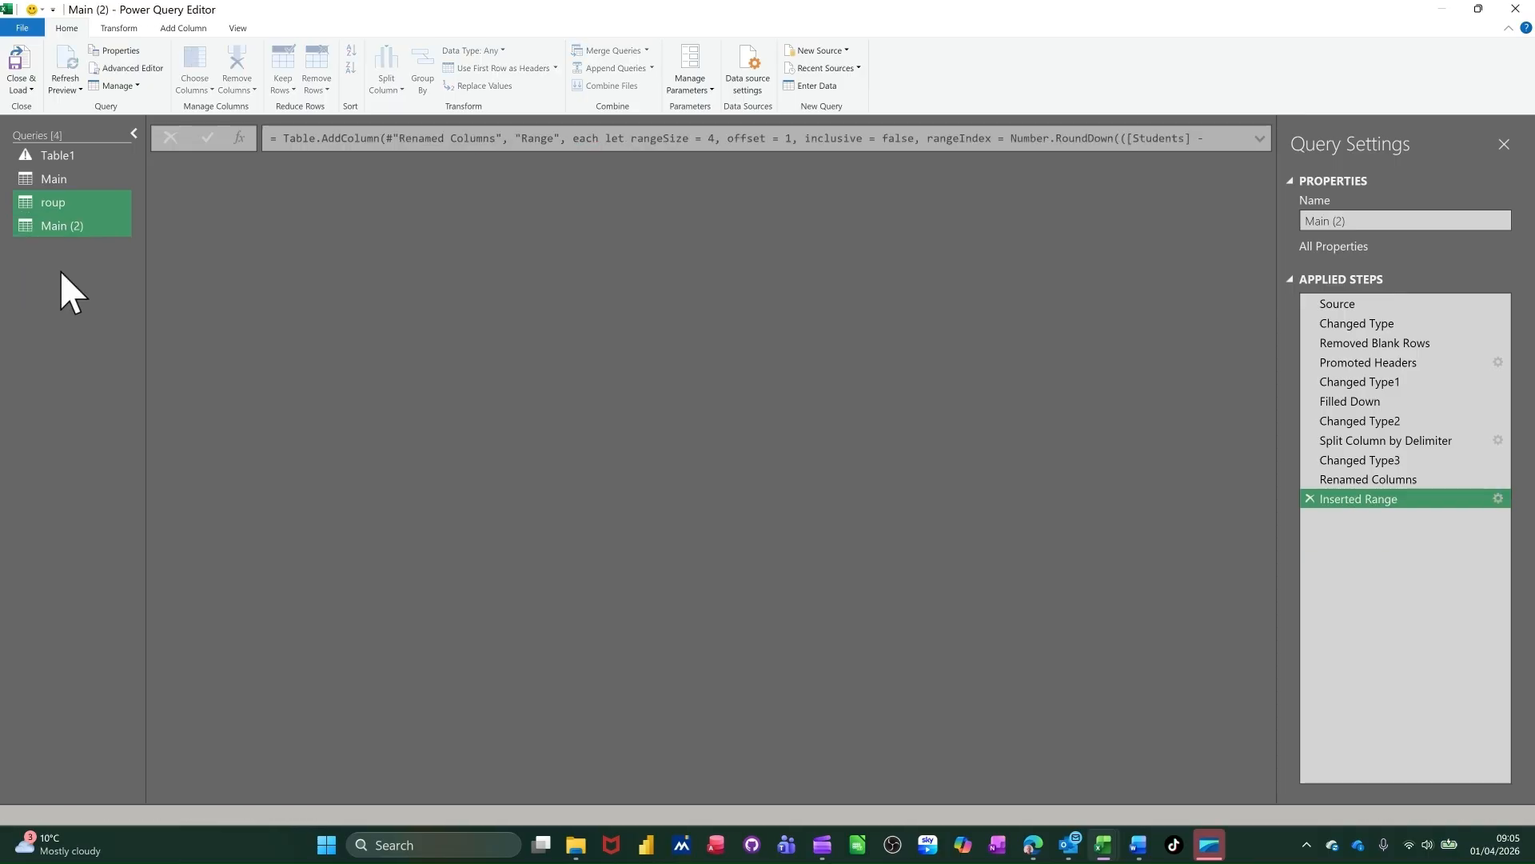
click(58, 231)
double_click(58, 230)
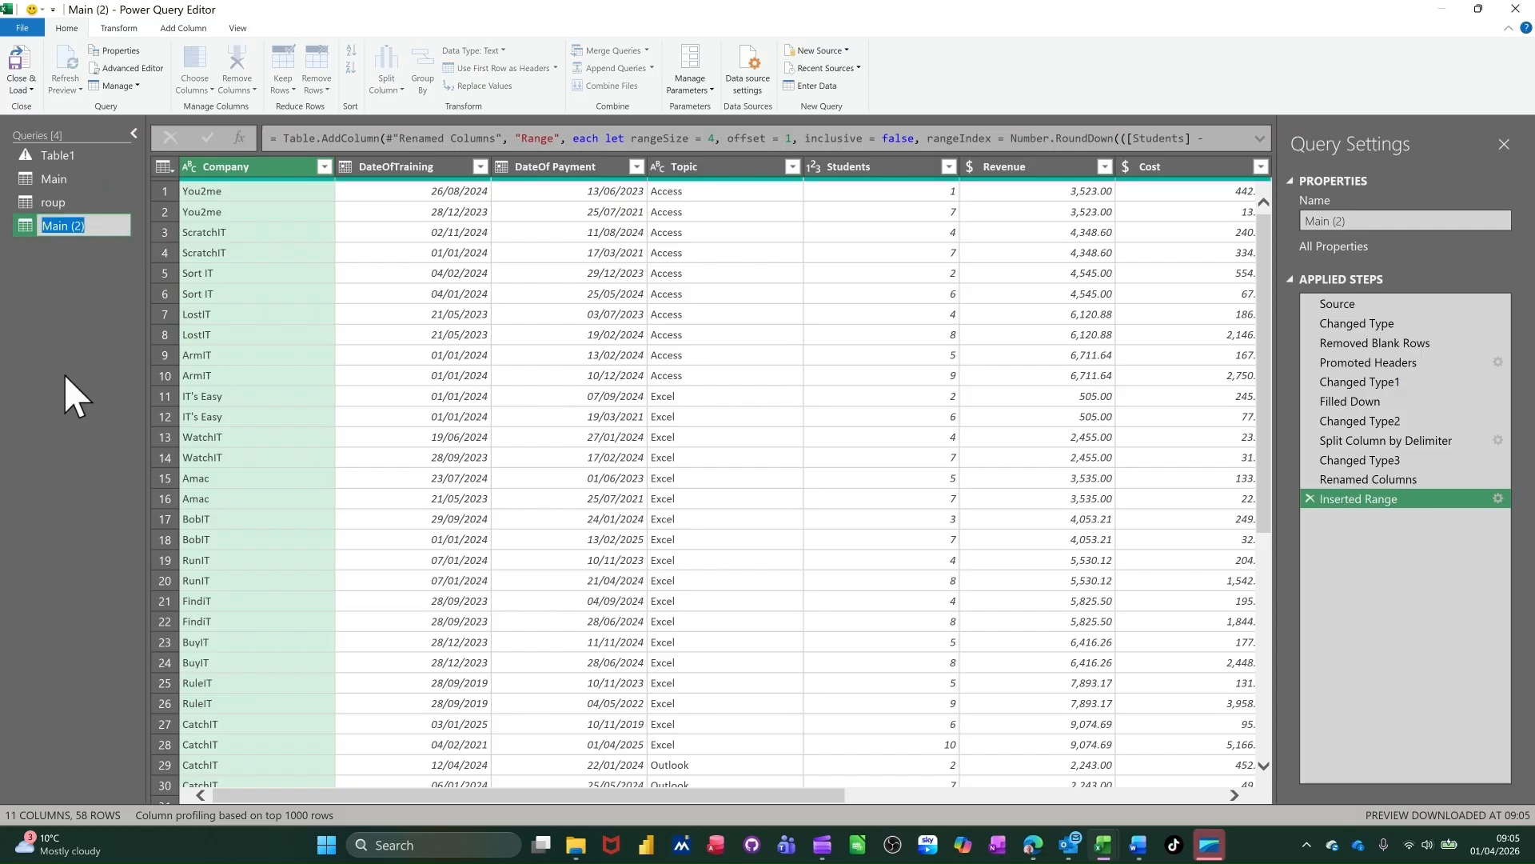
text(Pivot)
key(Return)
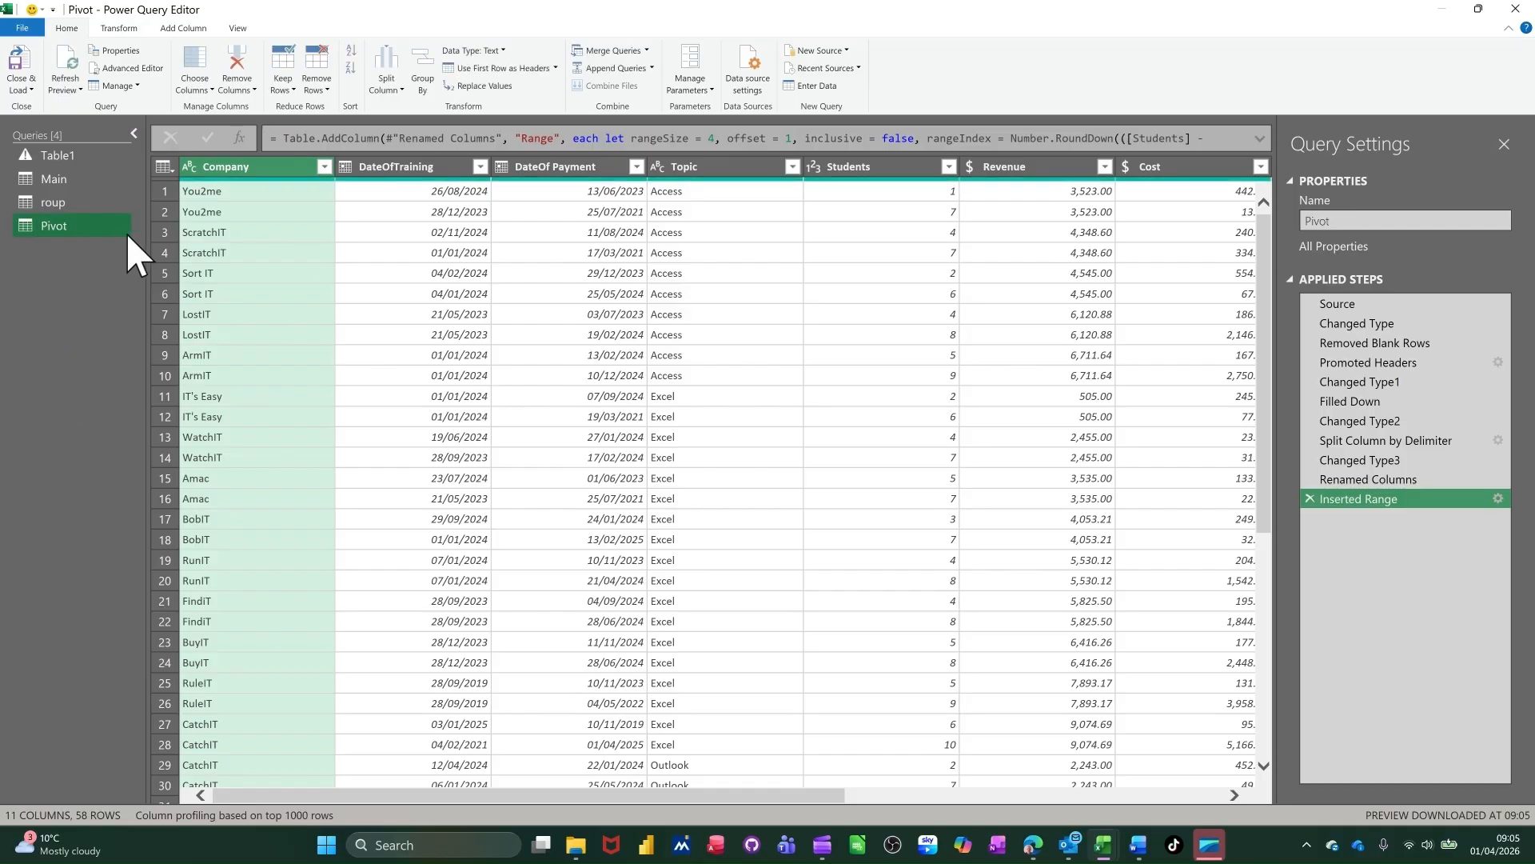
Remove the DateOfTraining, DateOf Payment, Students, Cost, City, County, Country and Range columns from the Pivot query.
click(392, 168)
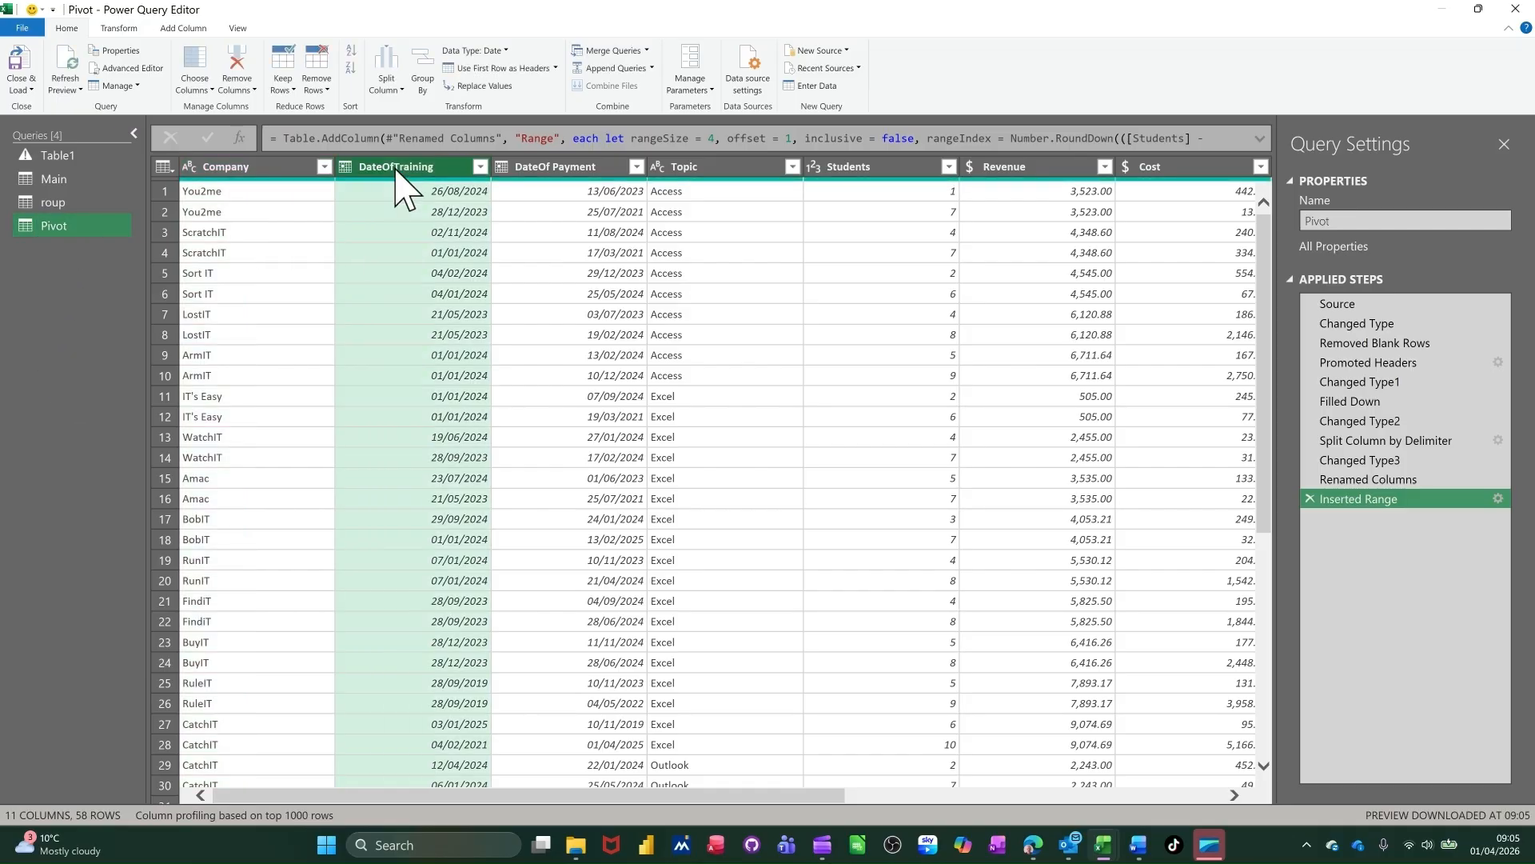
ctrl+click(563, 168)
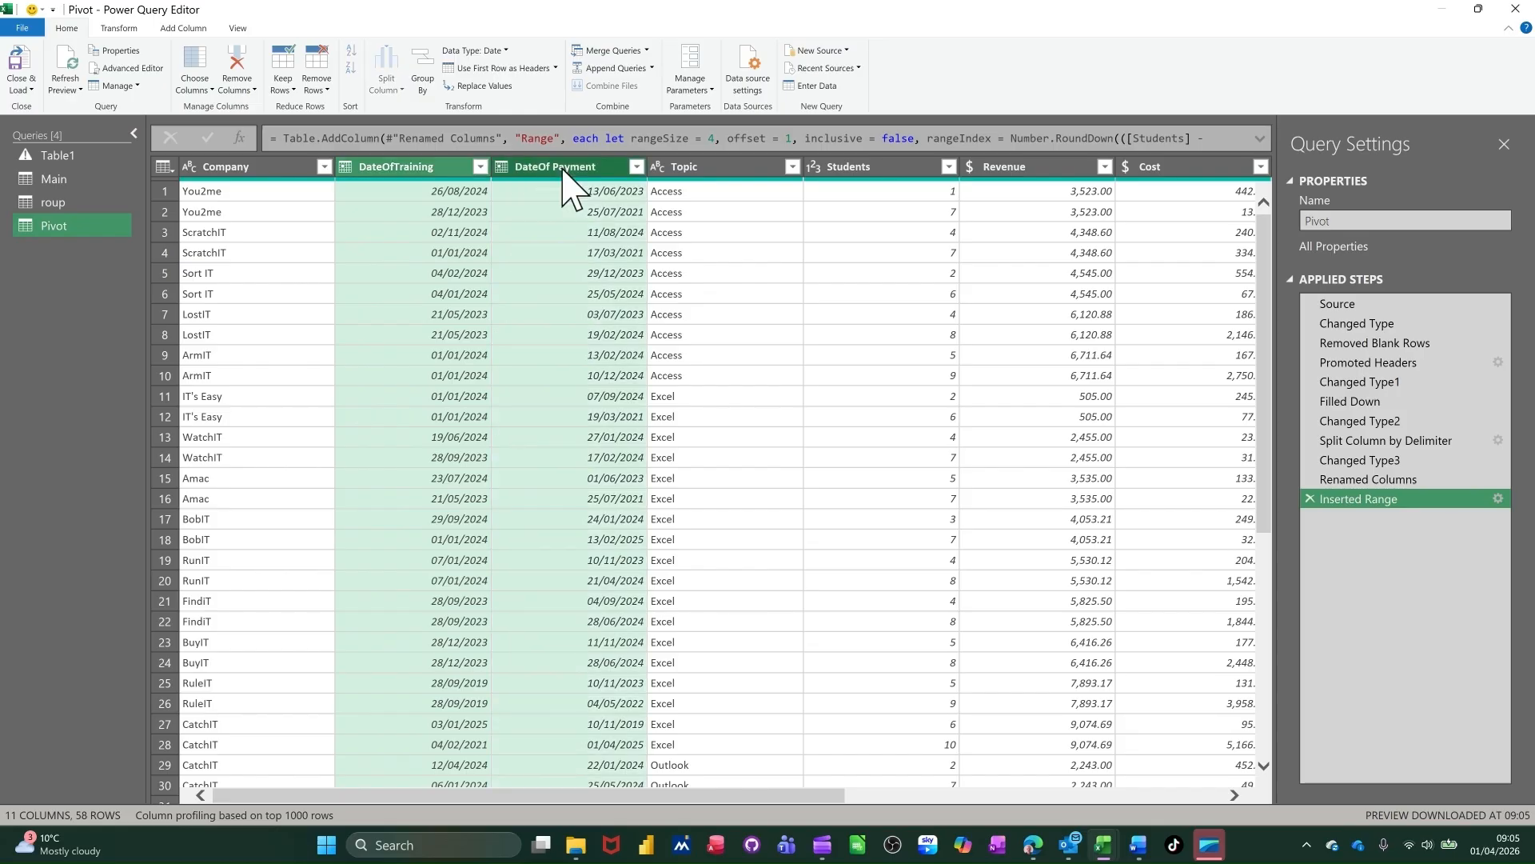
key(Delete)
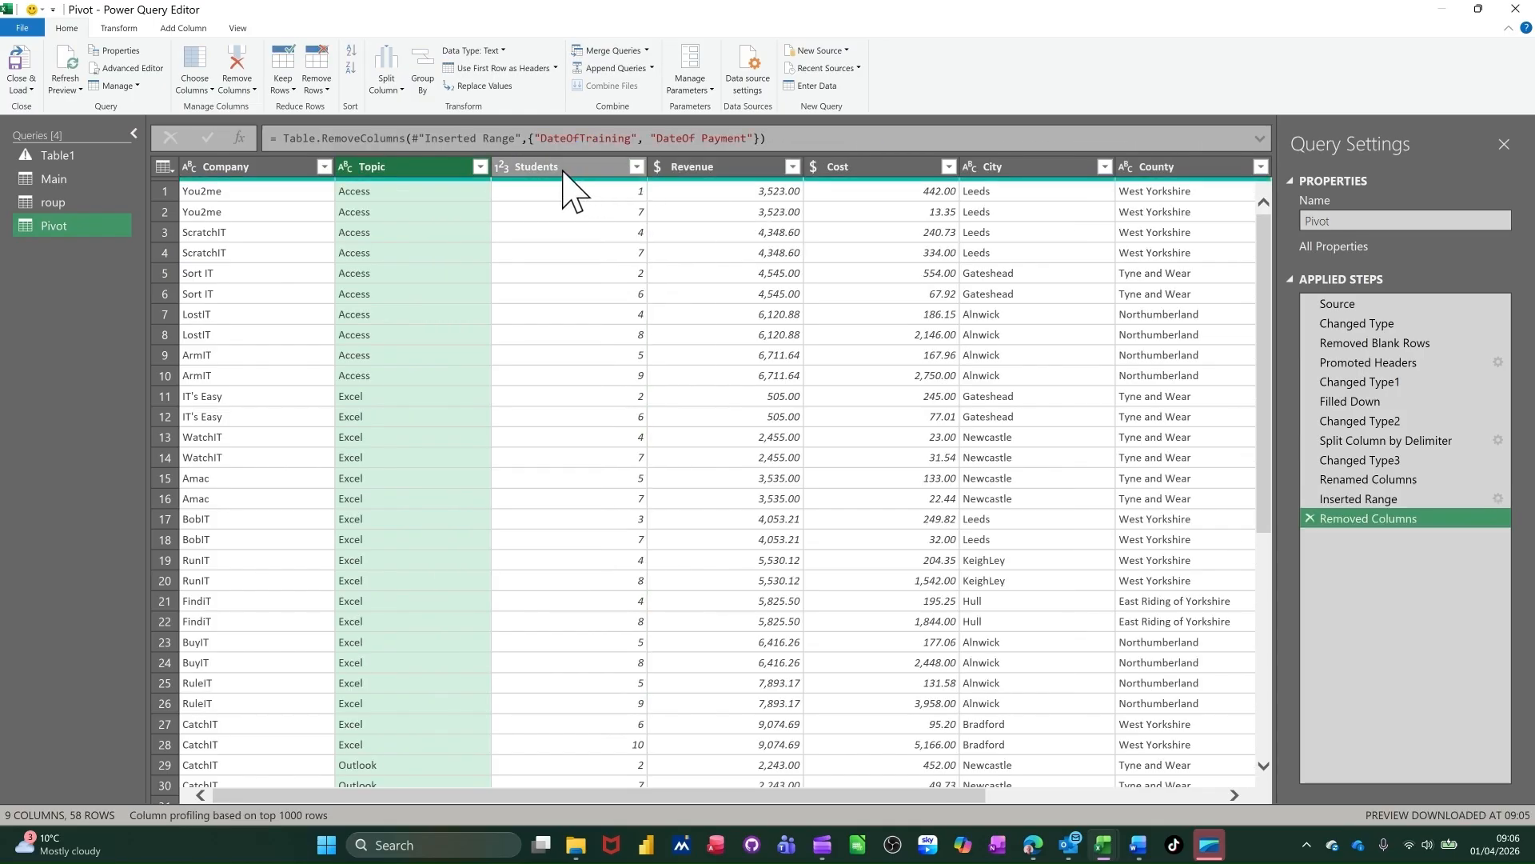
click(566, 168)
key(Delete)
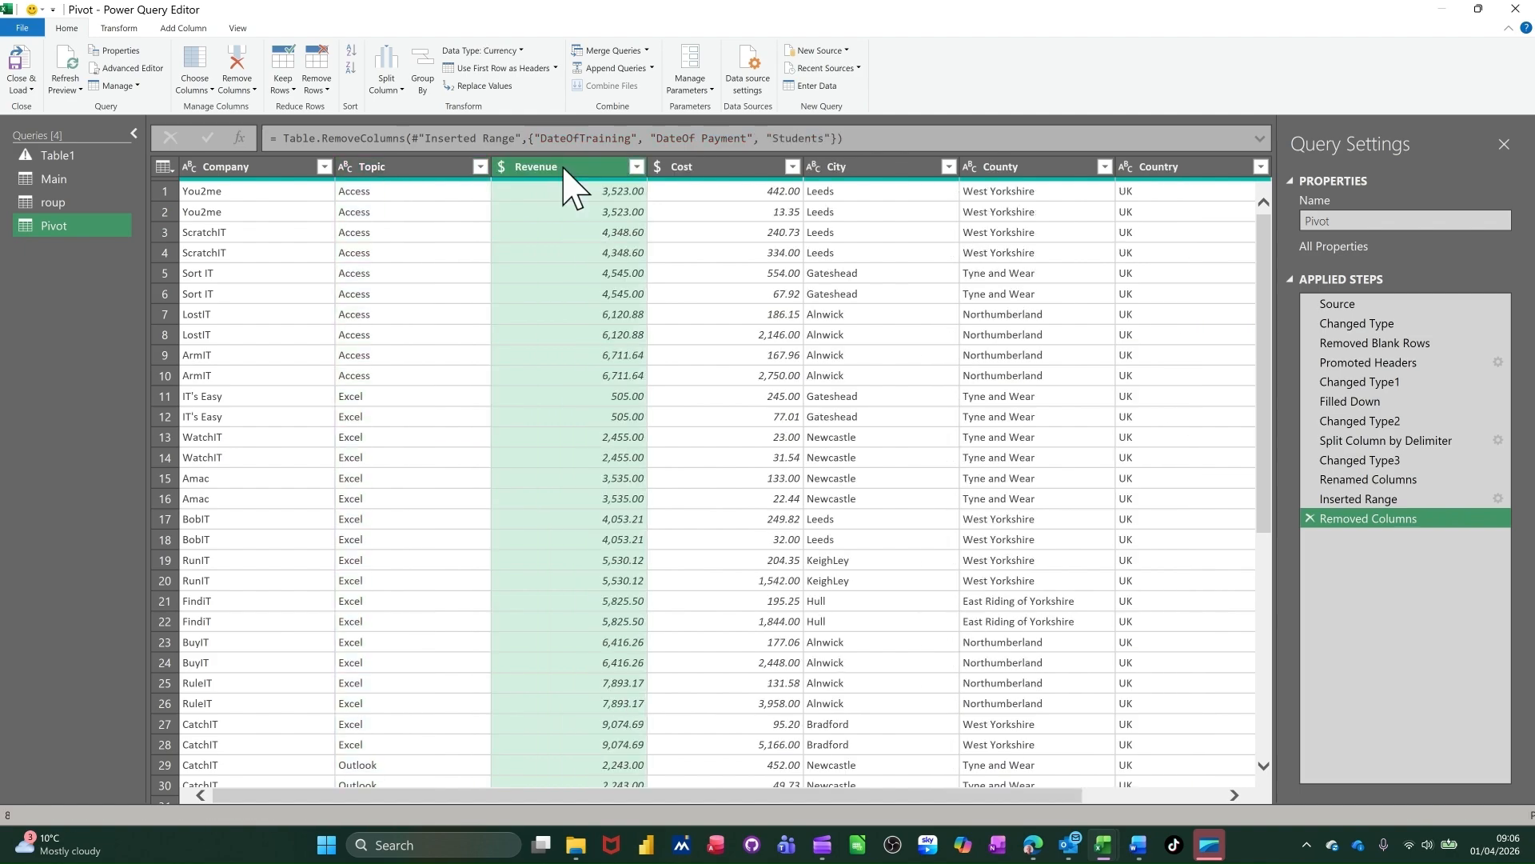
click(730, 169)
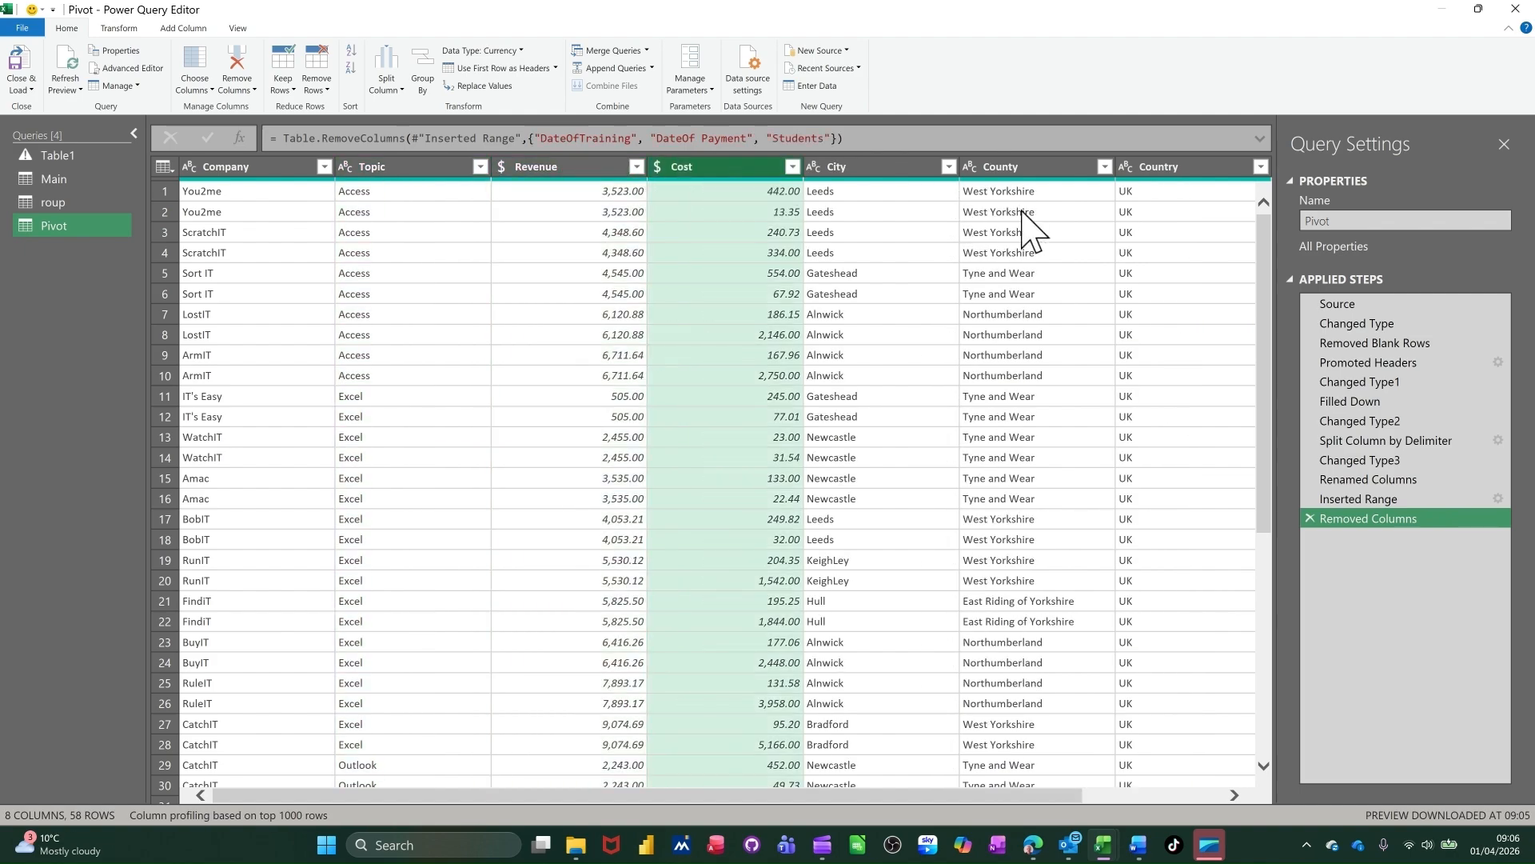
shift+click(1176, 168)
key(Delete)
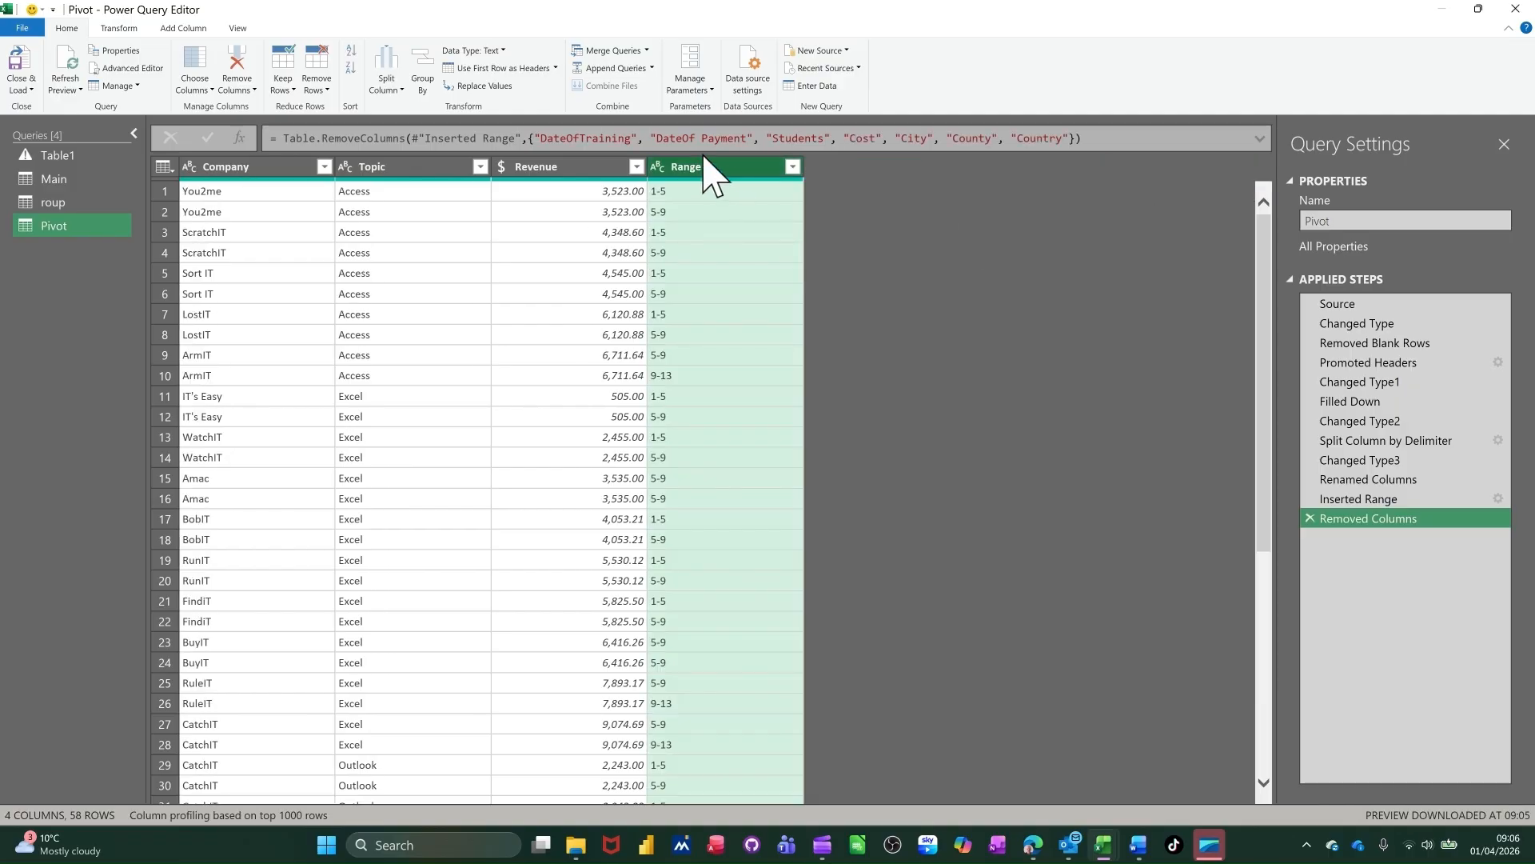
key(Delete)
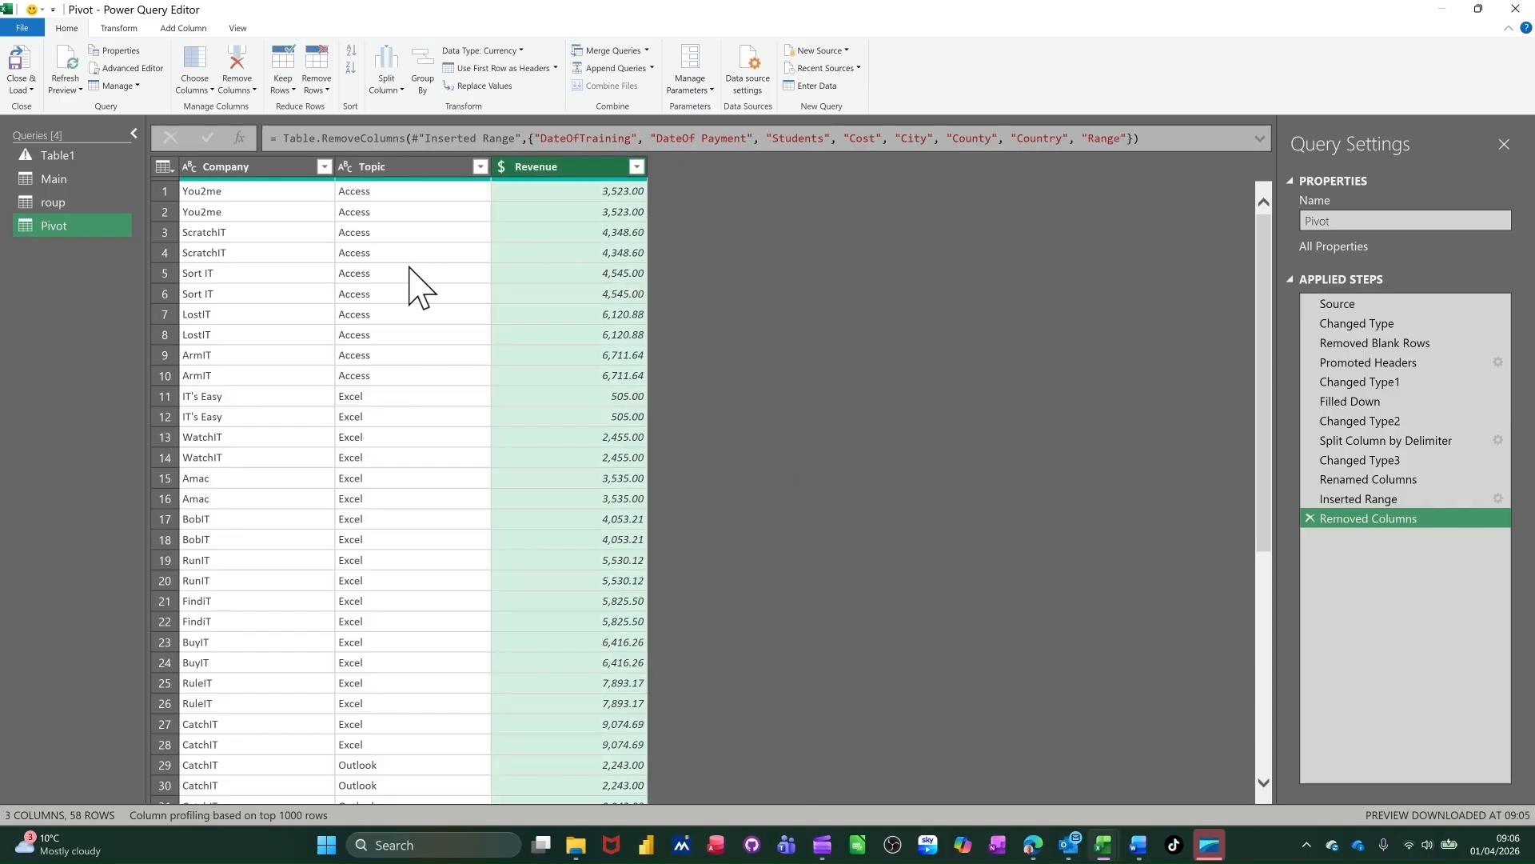
Unpivot the Company, Topic and Revenue columns of the Pivot query.
click(232, 191)
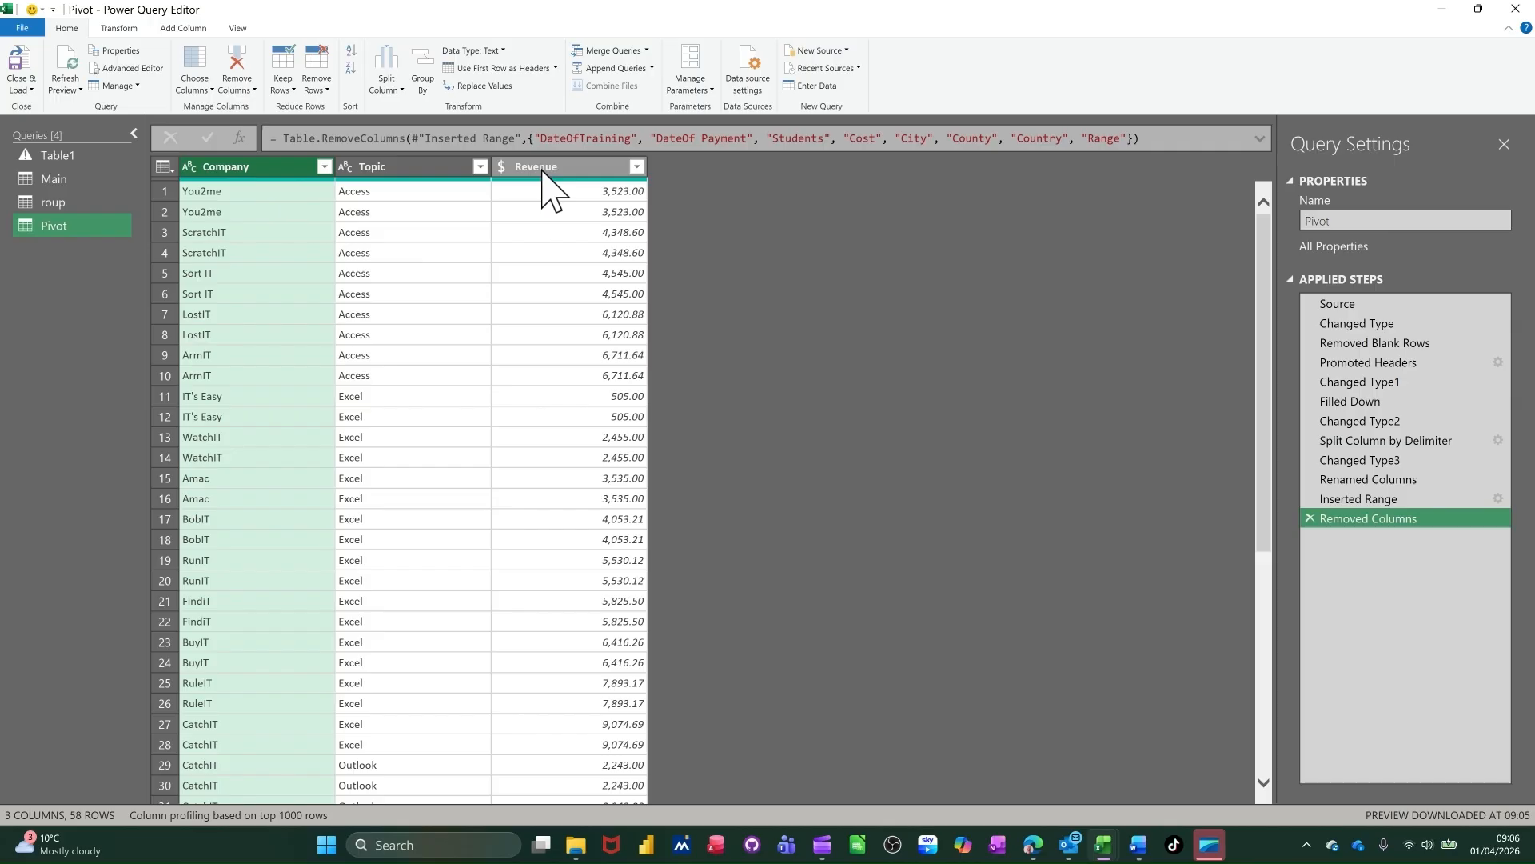
shift+click(543, 169)
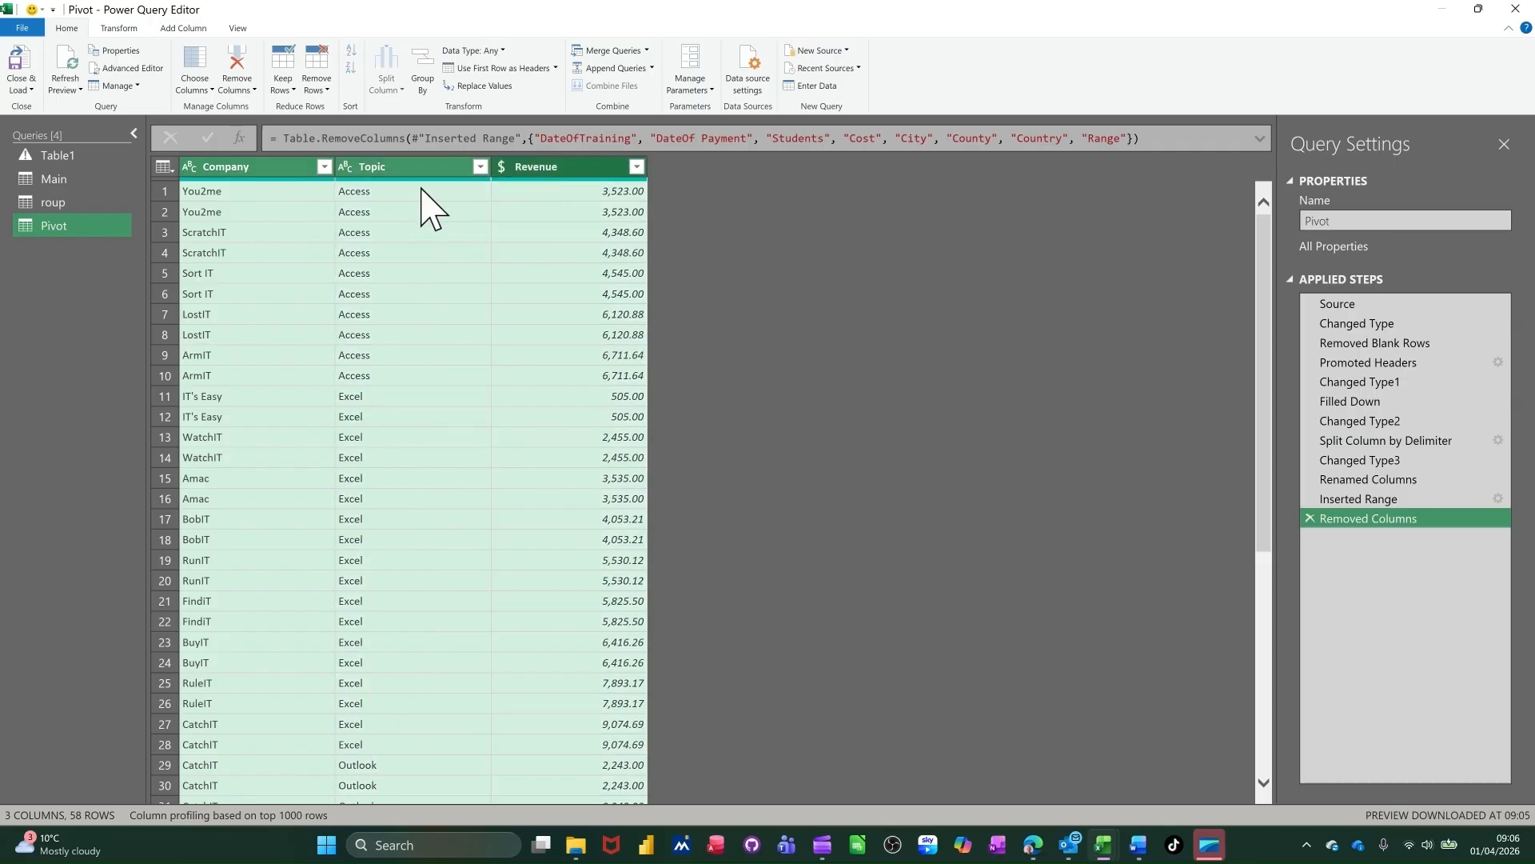
click(118, 29)
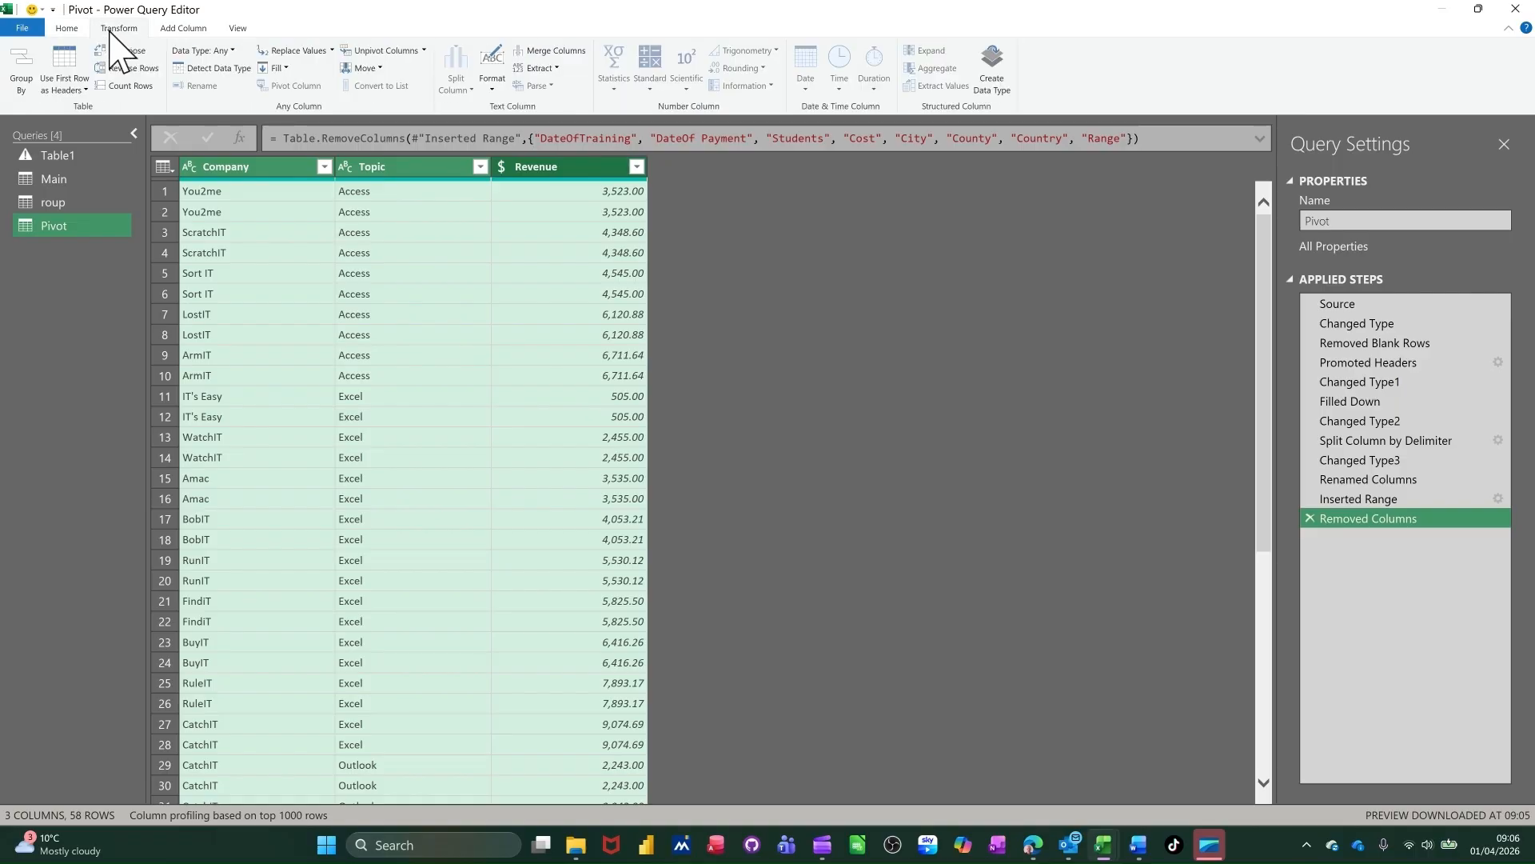
click(393, 53)
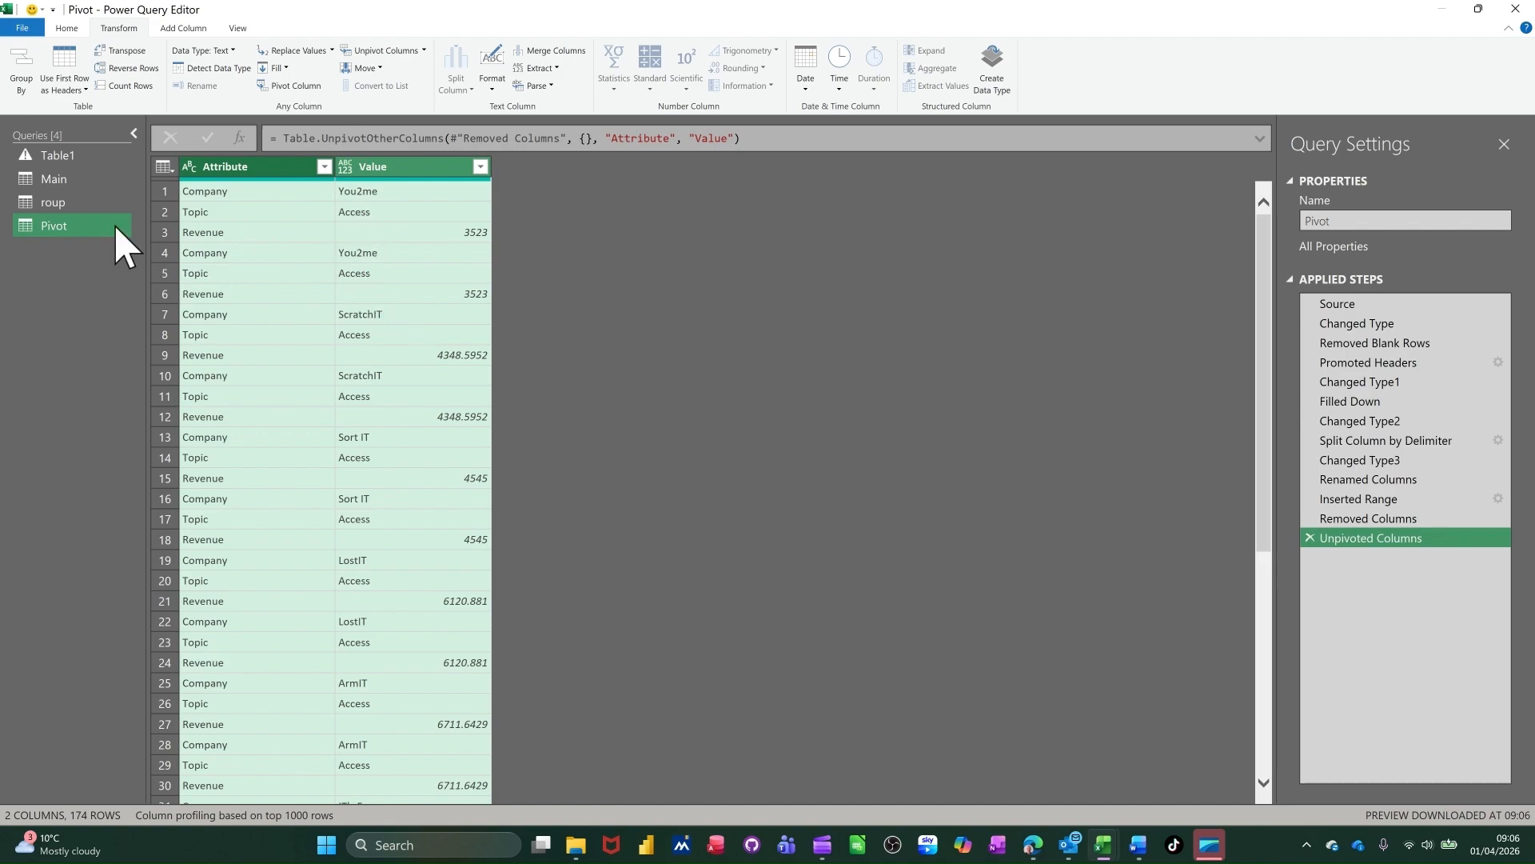
Start a custom column in the Main query and name it Cost per student.
click(57, 184)
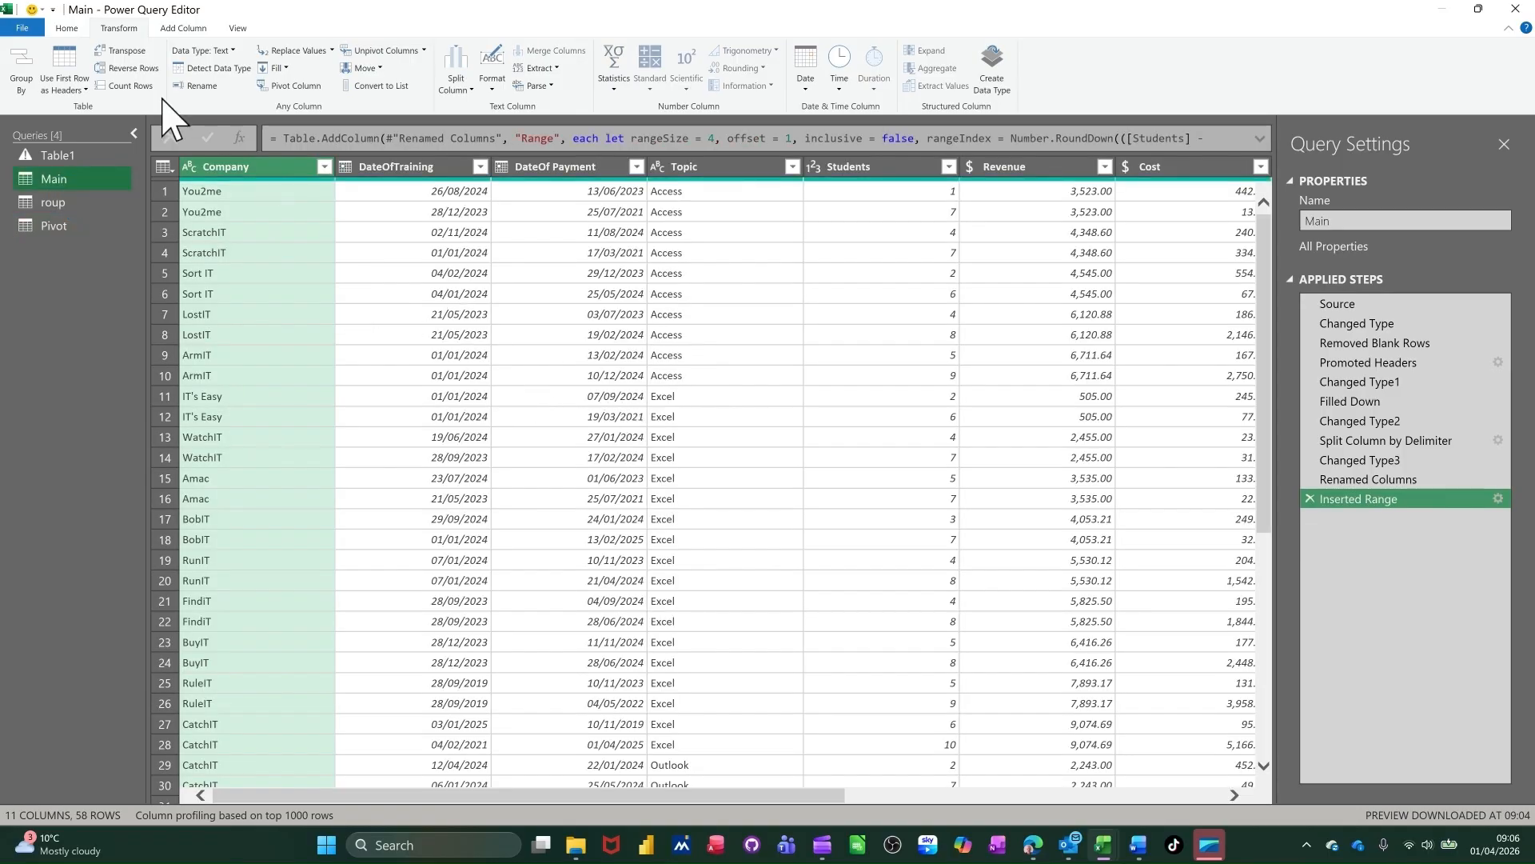
click(170, 31)
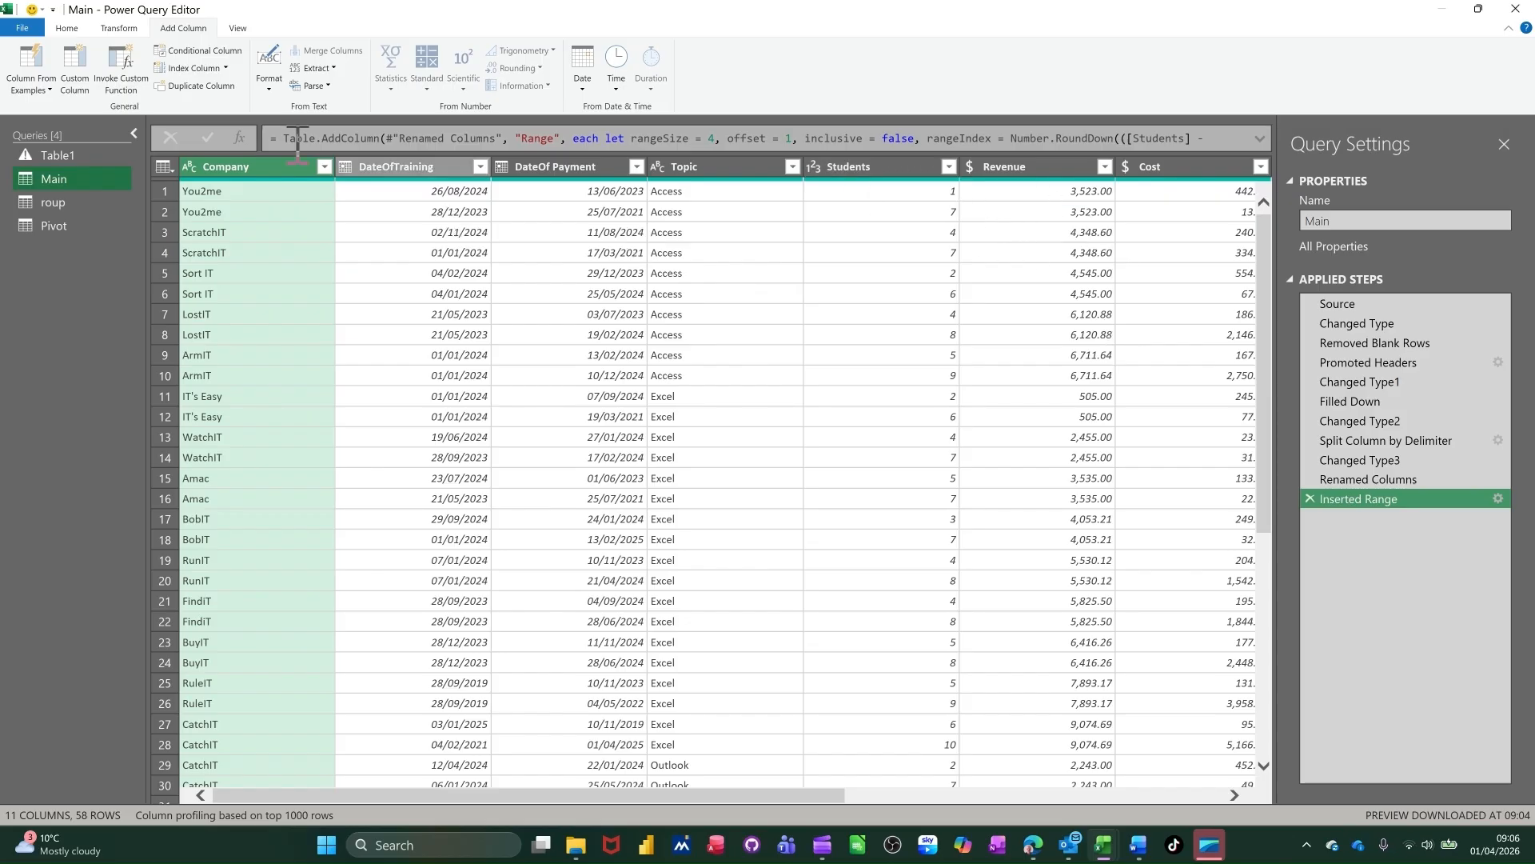
click(77, 65)
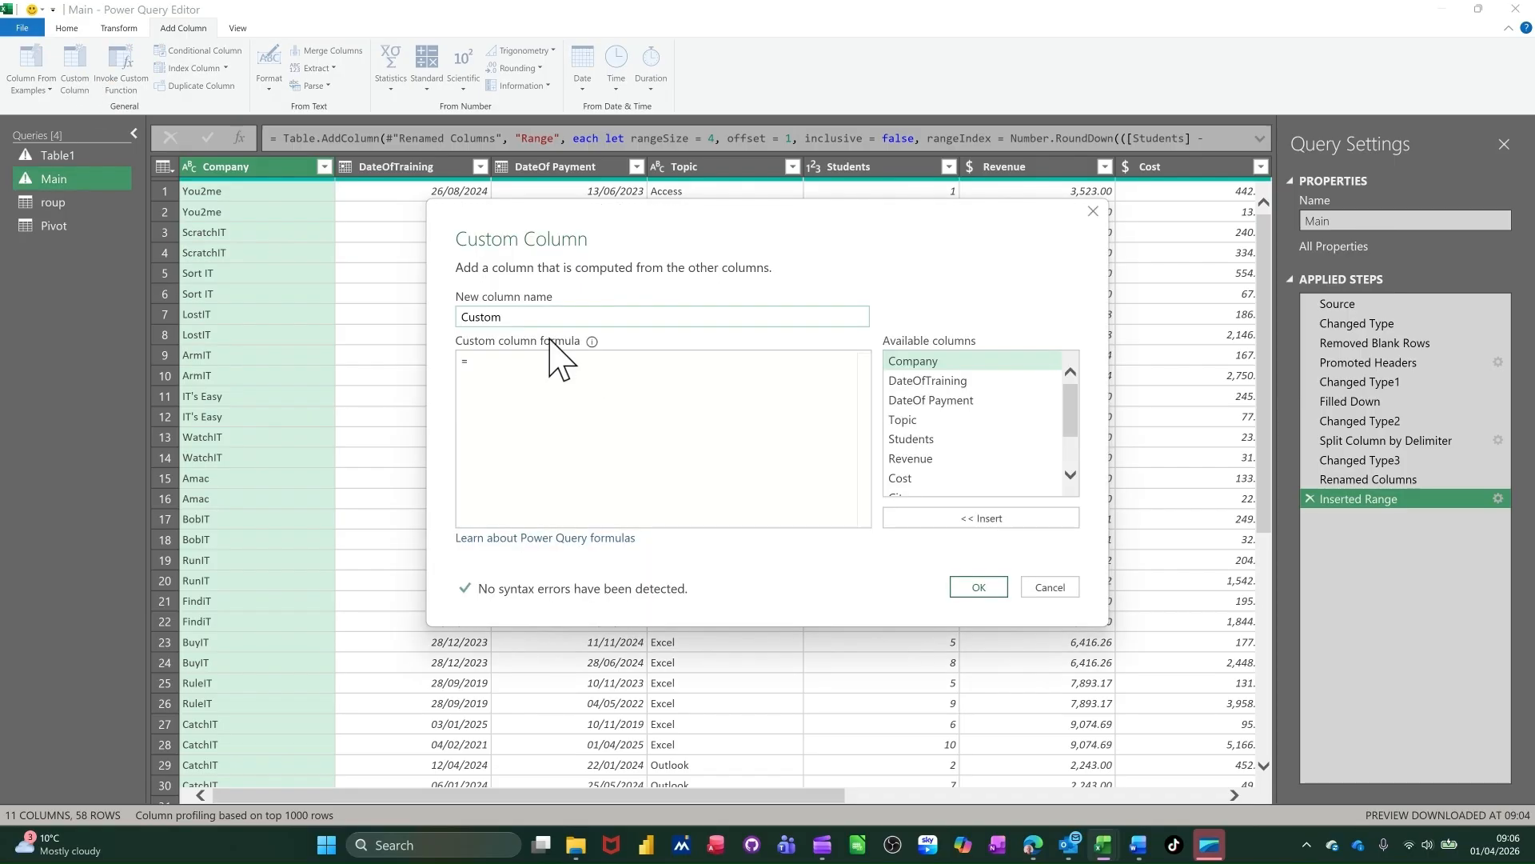
double_click(529, 316)
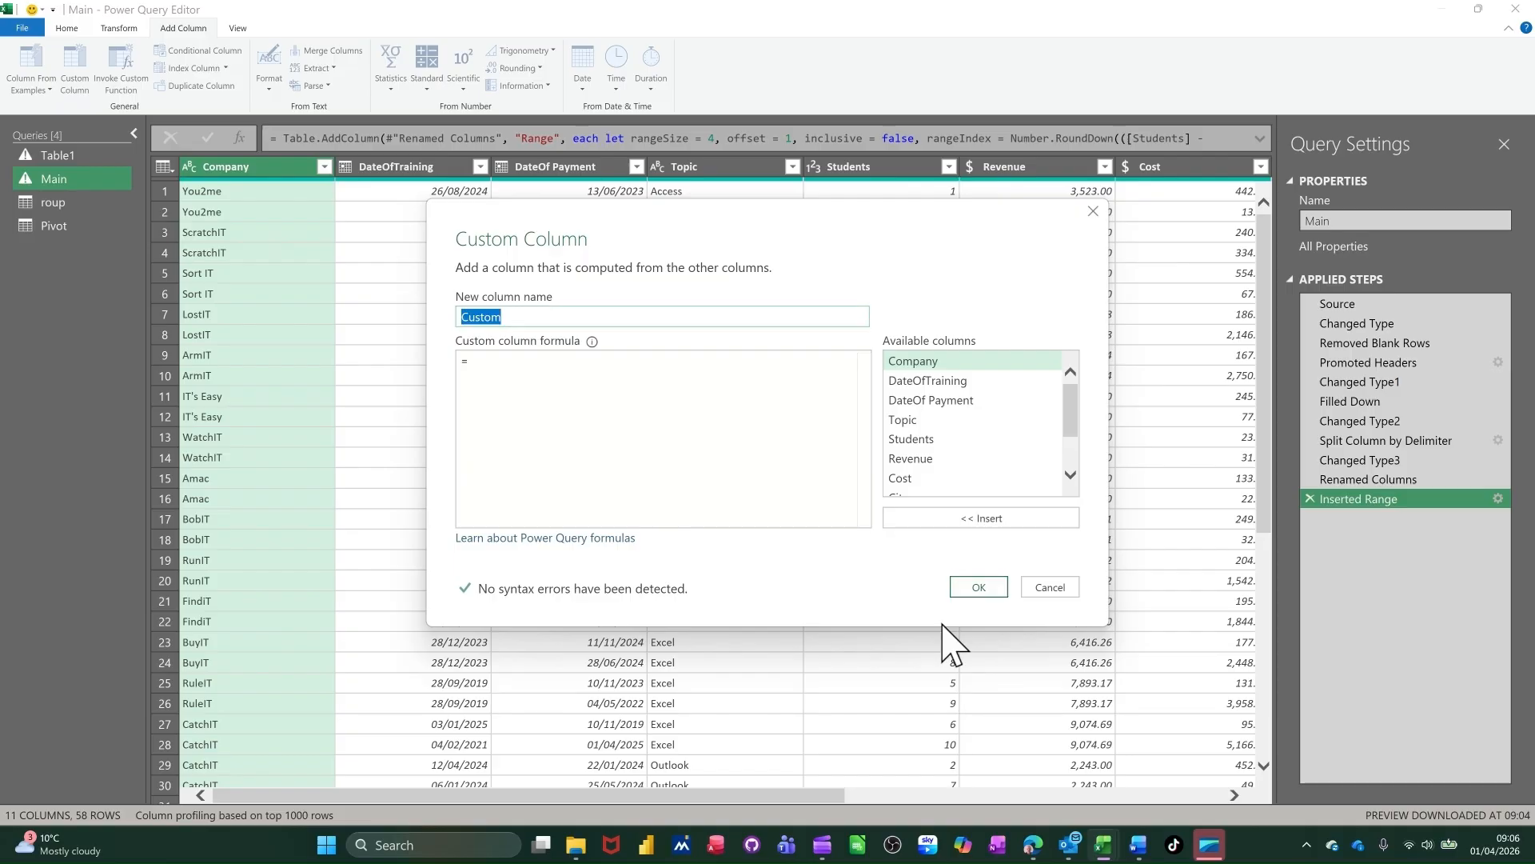
text(Co)
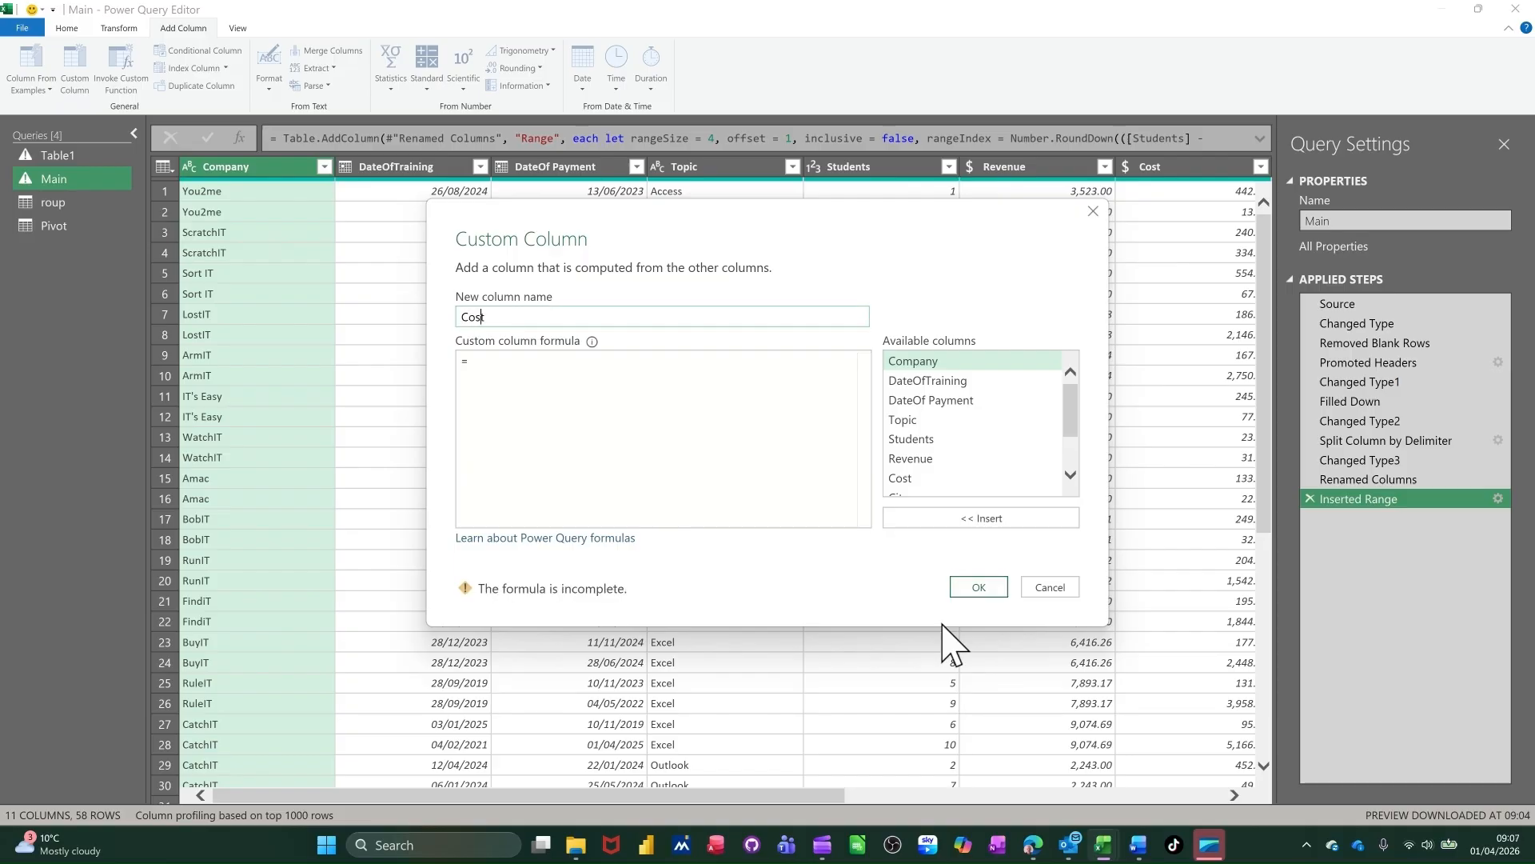
text(st per student)
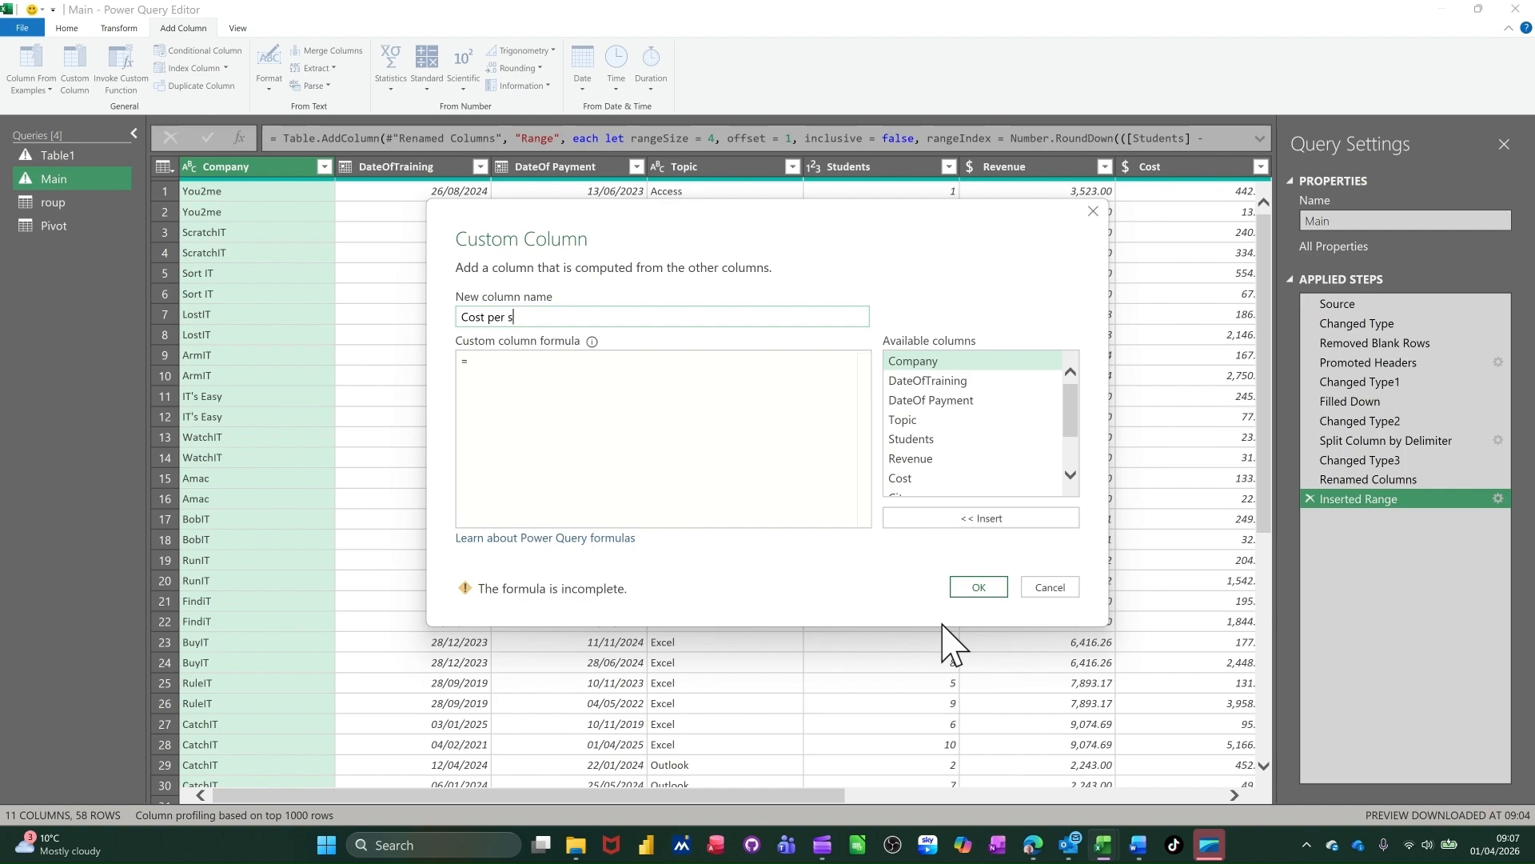
Create the custom column with the formula [Revenue]/[Students] and set its data type to Currency.
double_click(911, 460)
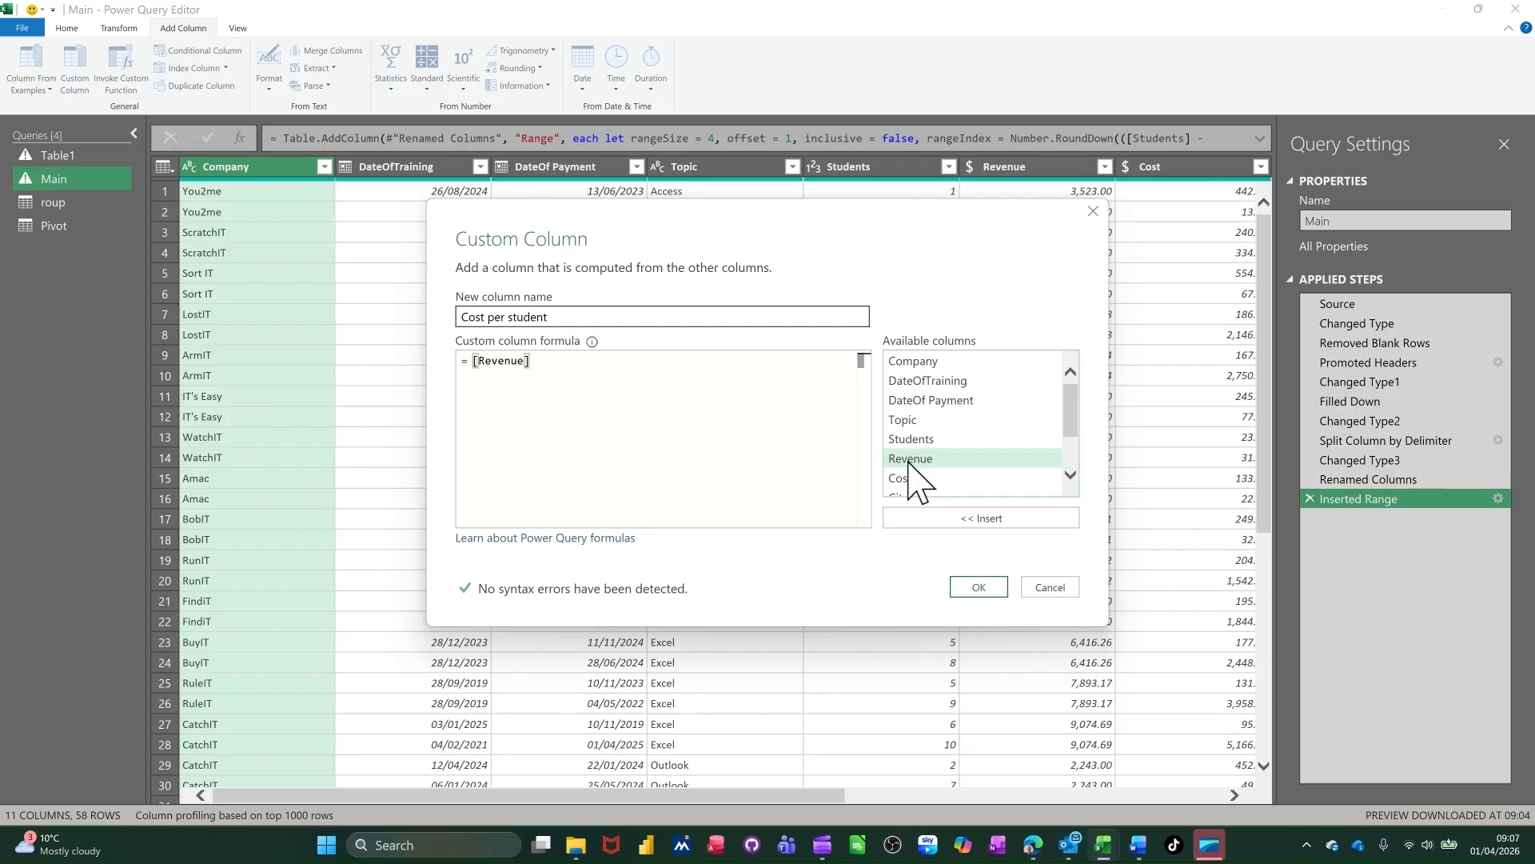
text(/)
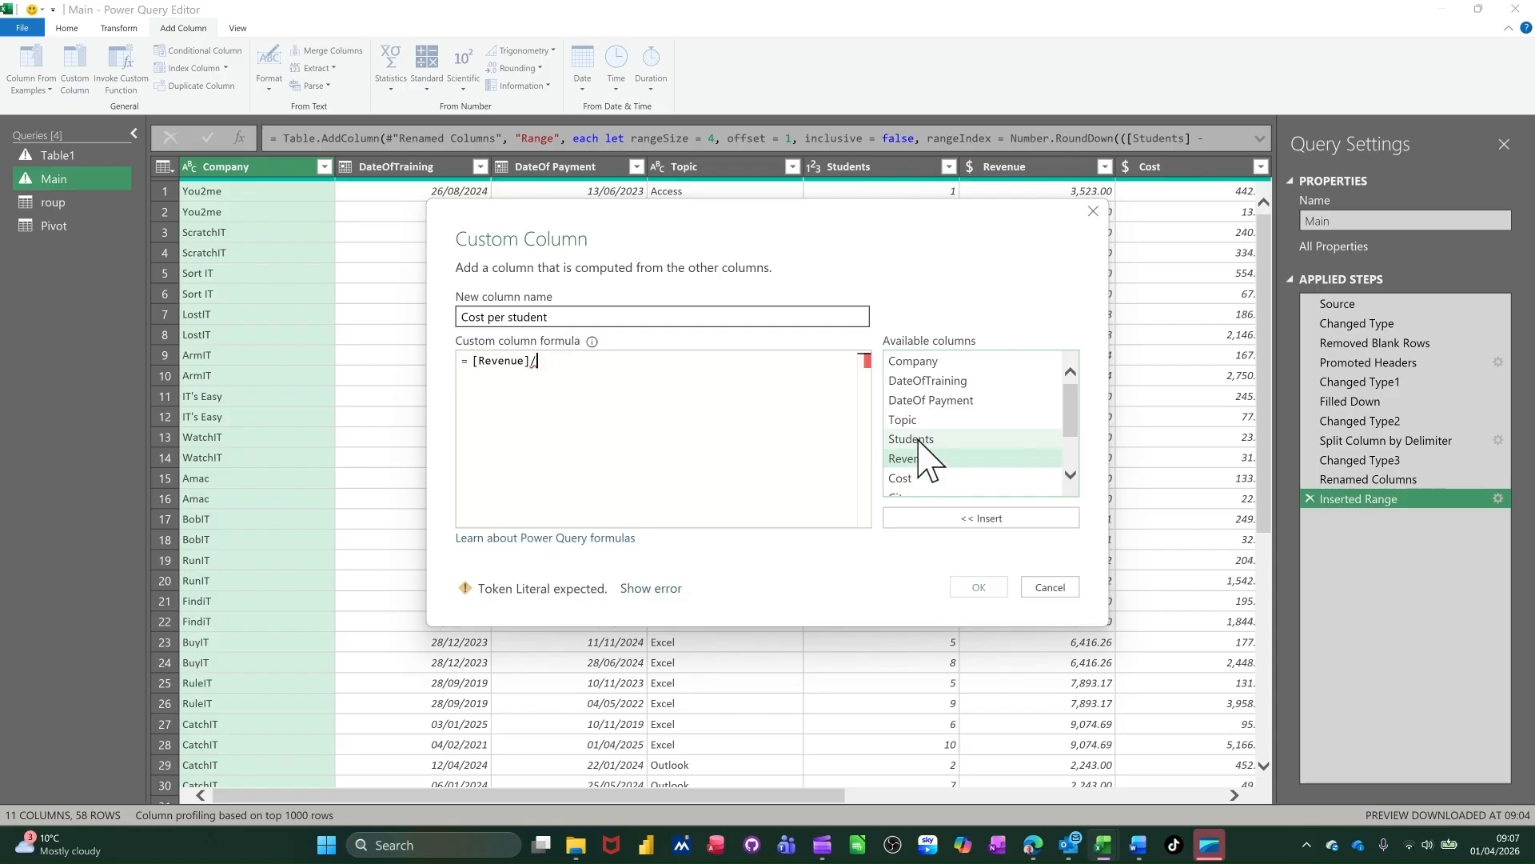
click(918, 438)
double_click(918, 440)
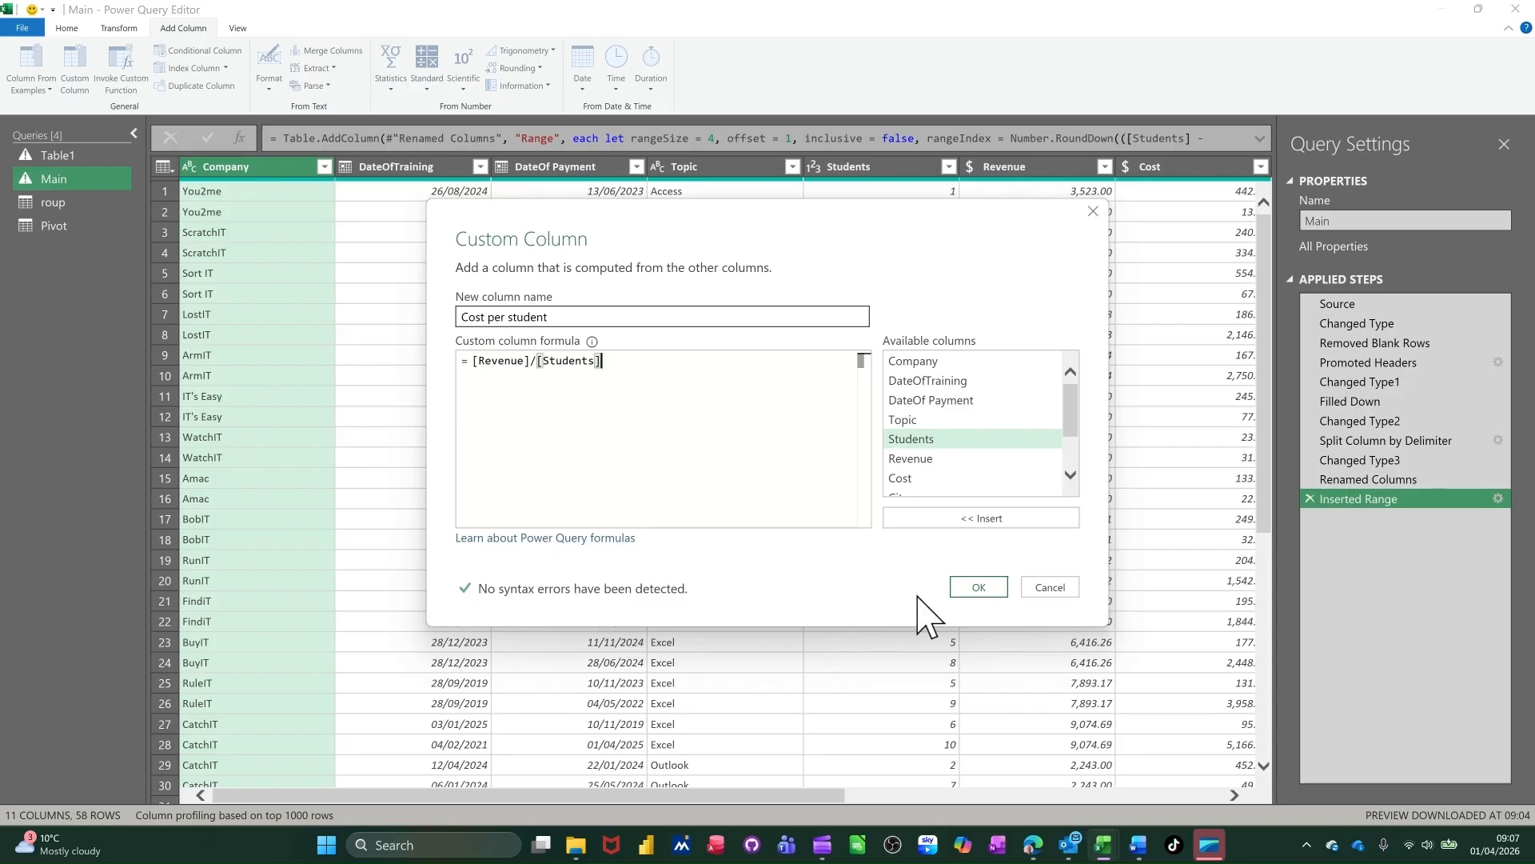
click(979, 589)
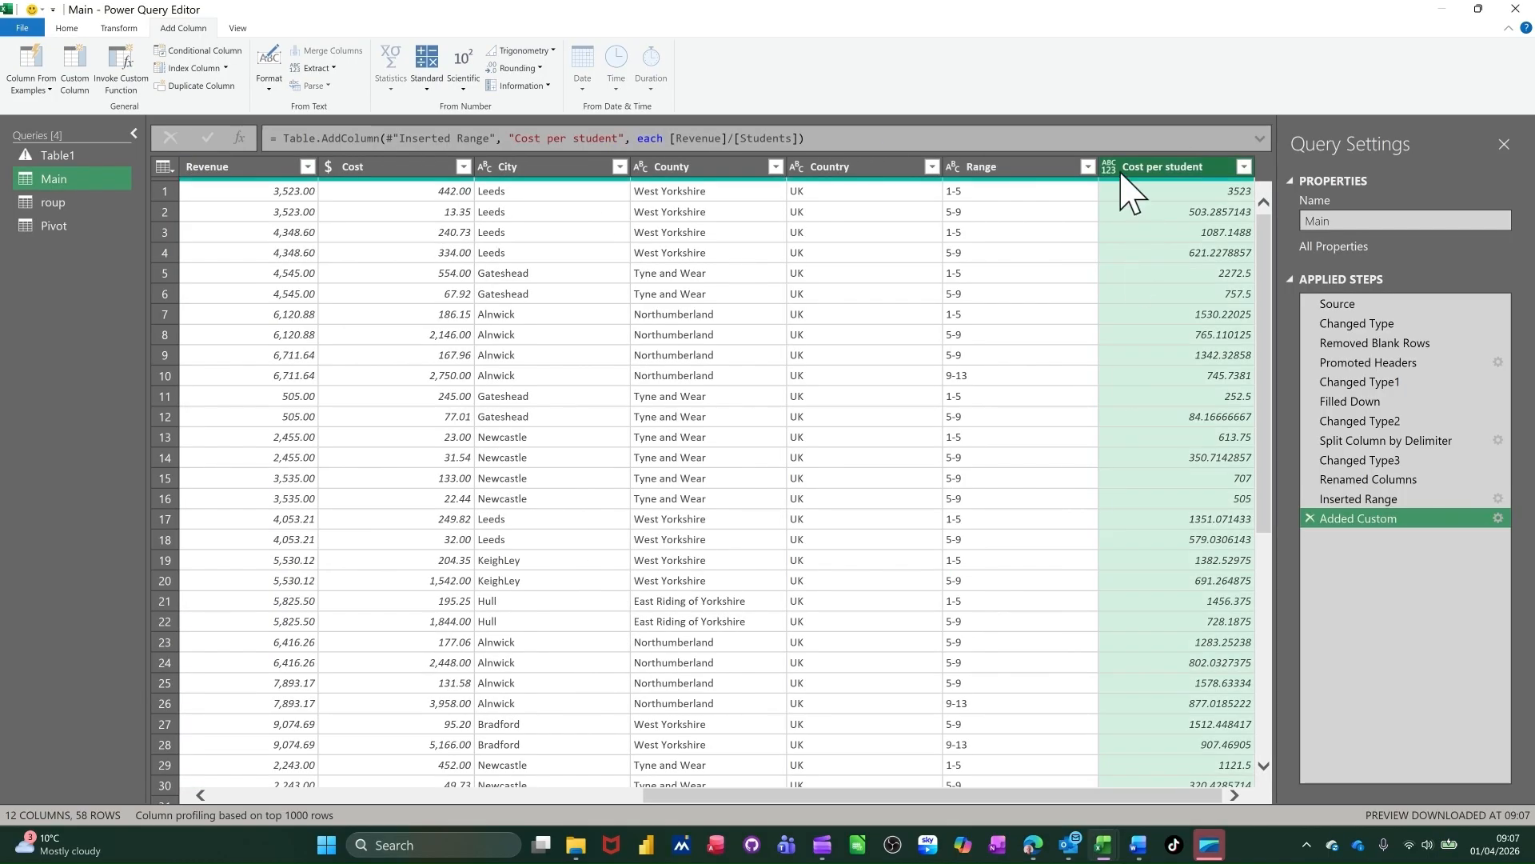
click(1110, 168)
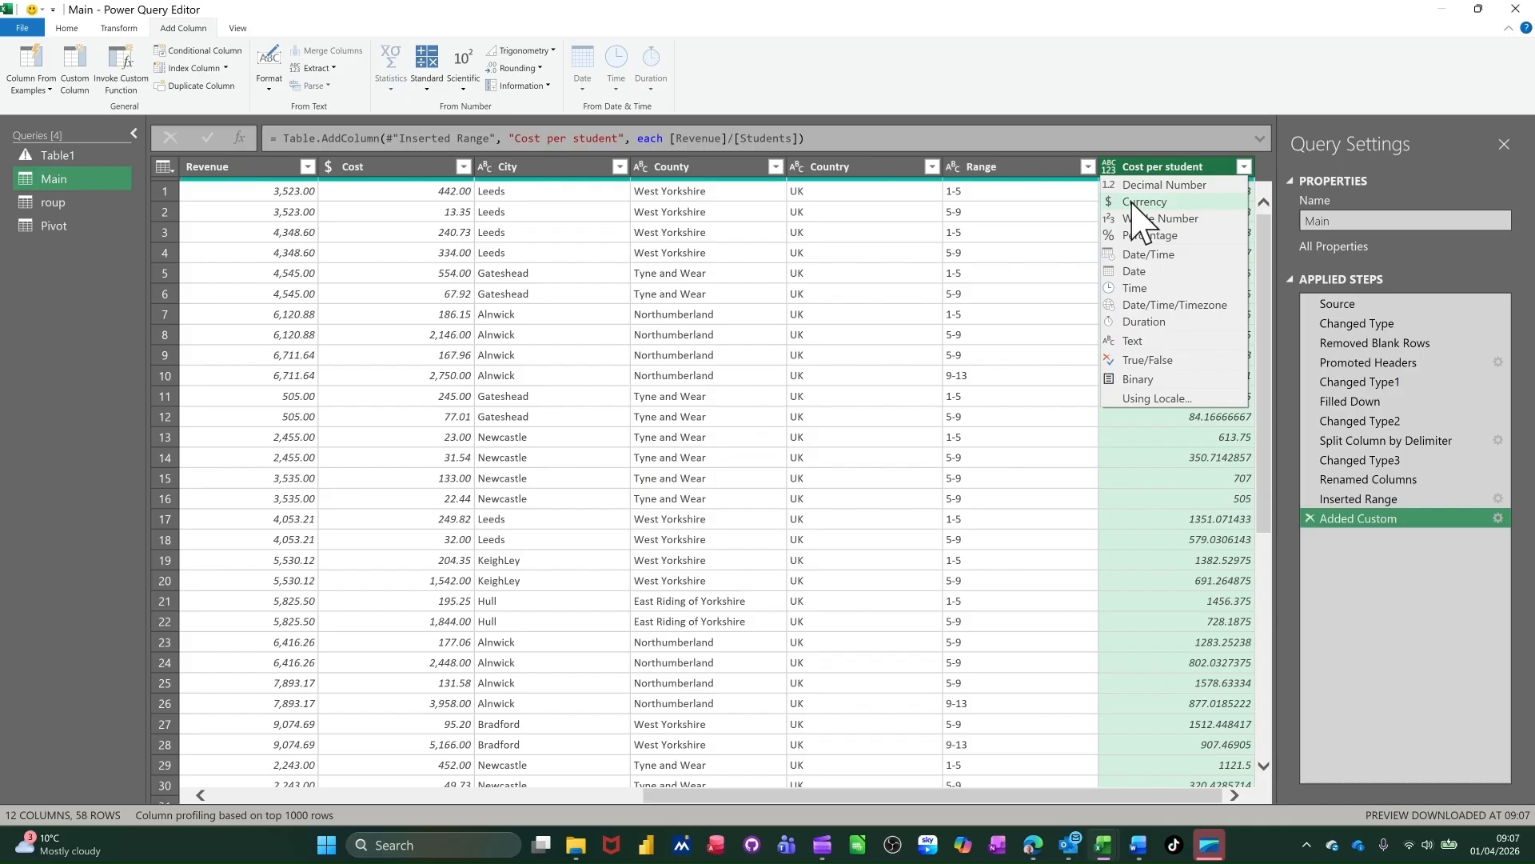
click(1140, 204)
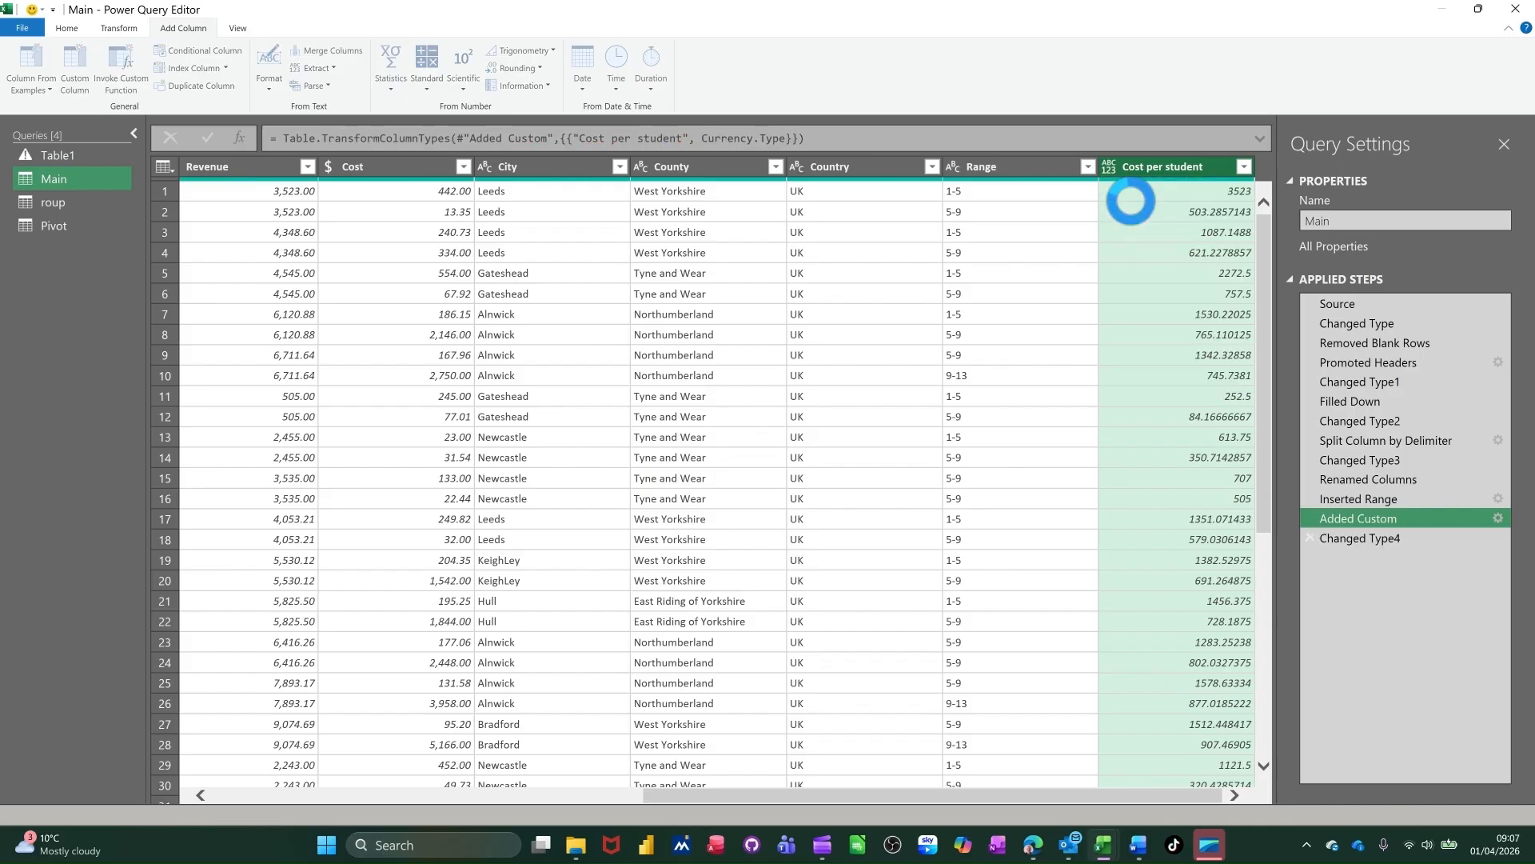
Move the Cost per student column directly after Cost, and start a conditional column named Status.
drag(1157, 172, 551, 208)
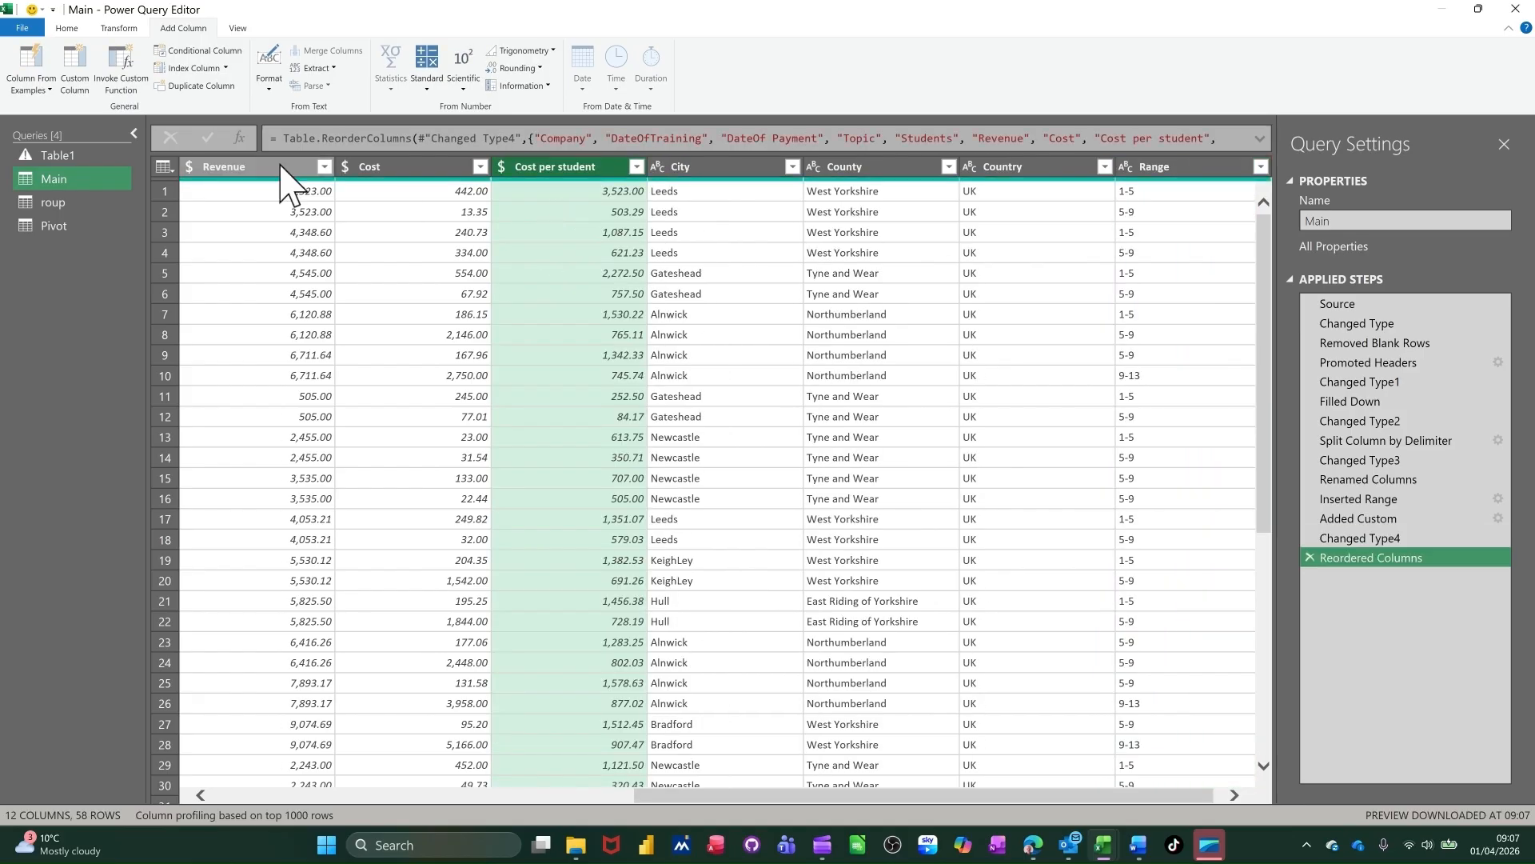
click(202, 50)
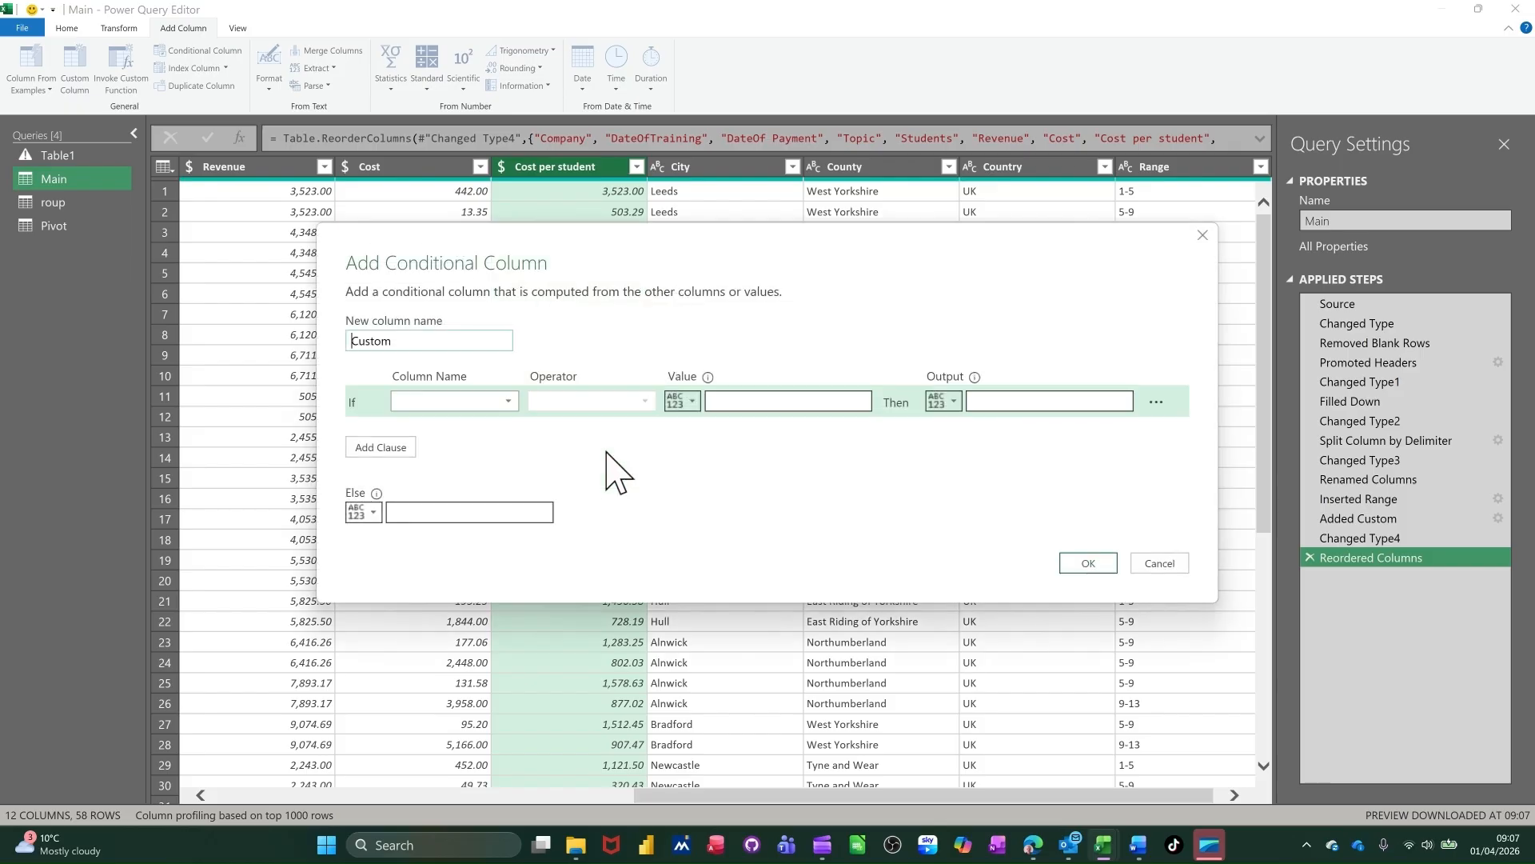
double_click(455, 345)
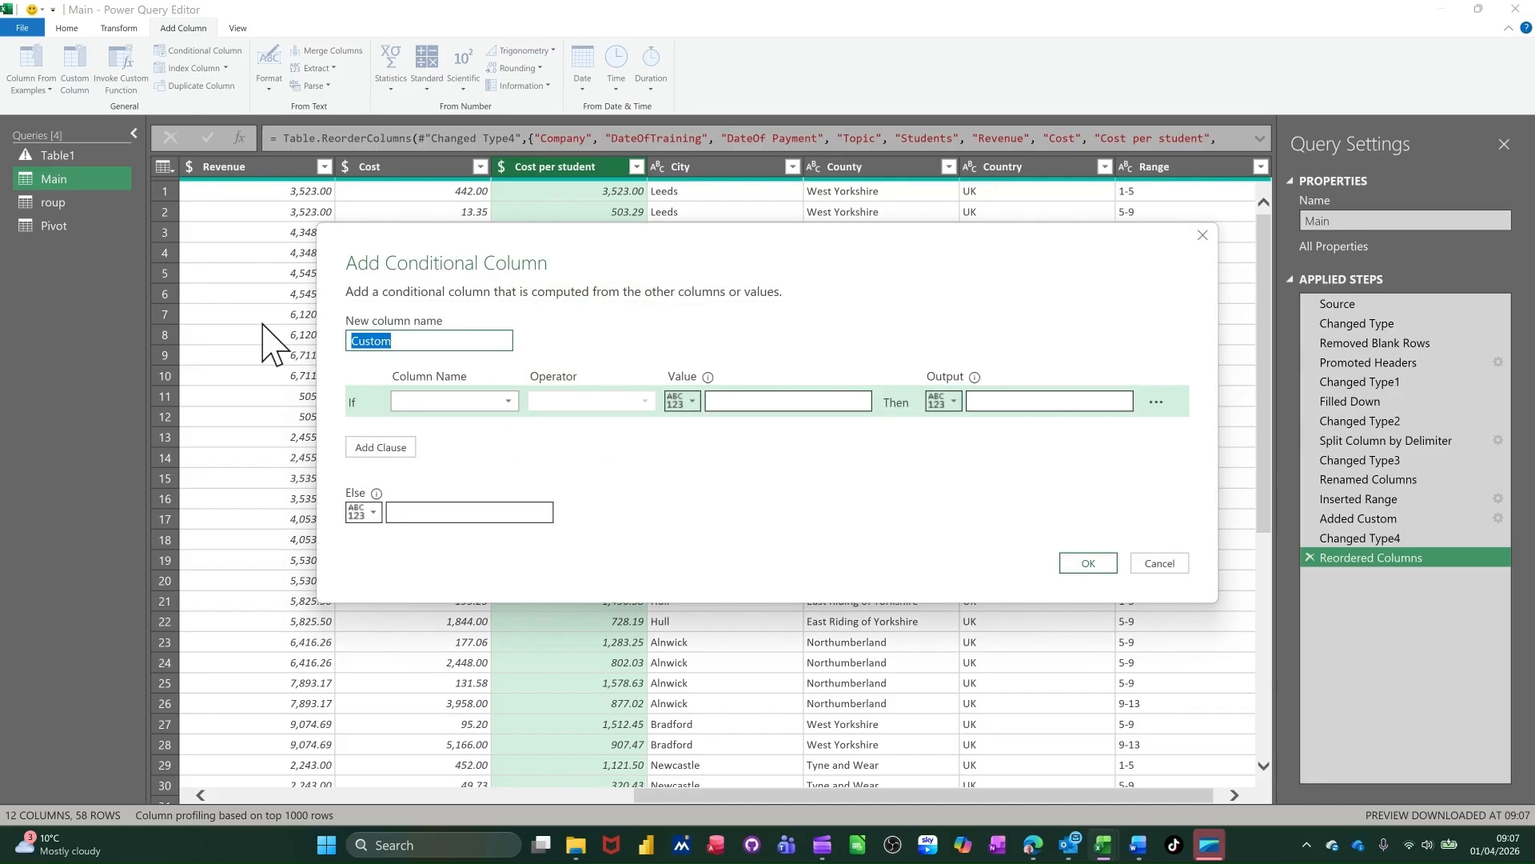
text(Status)
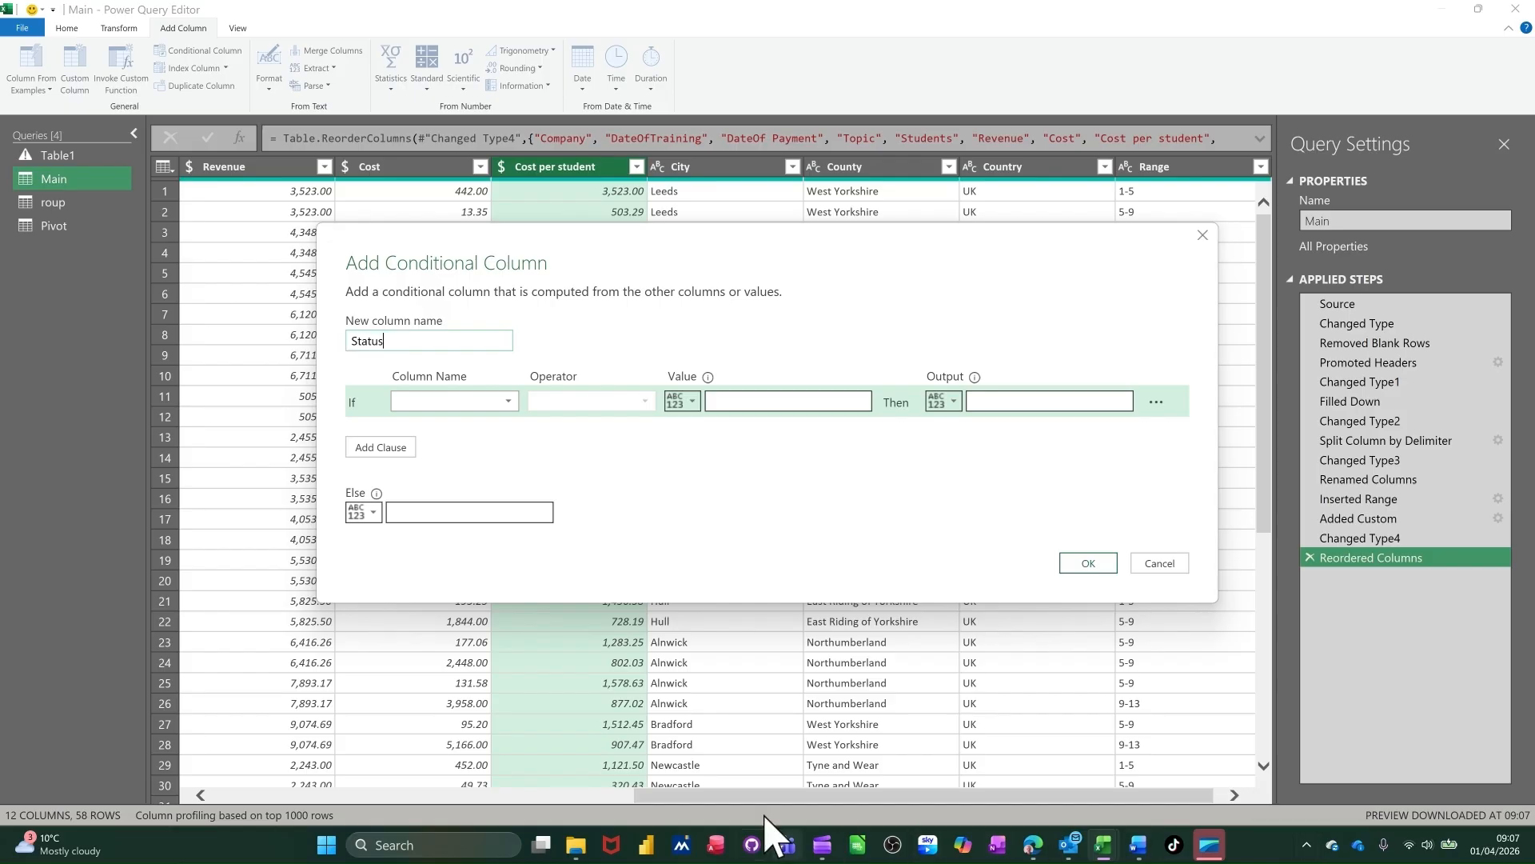
Define the first Status condition: if Cost per student is greater than 500, output Bad.
click(509, 402)
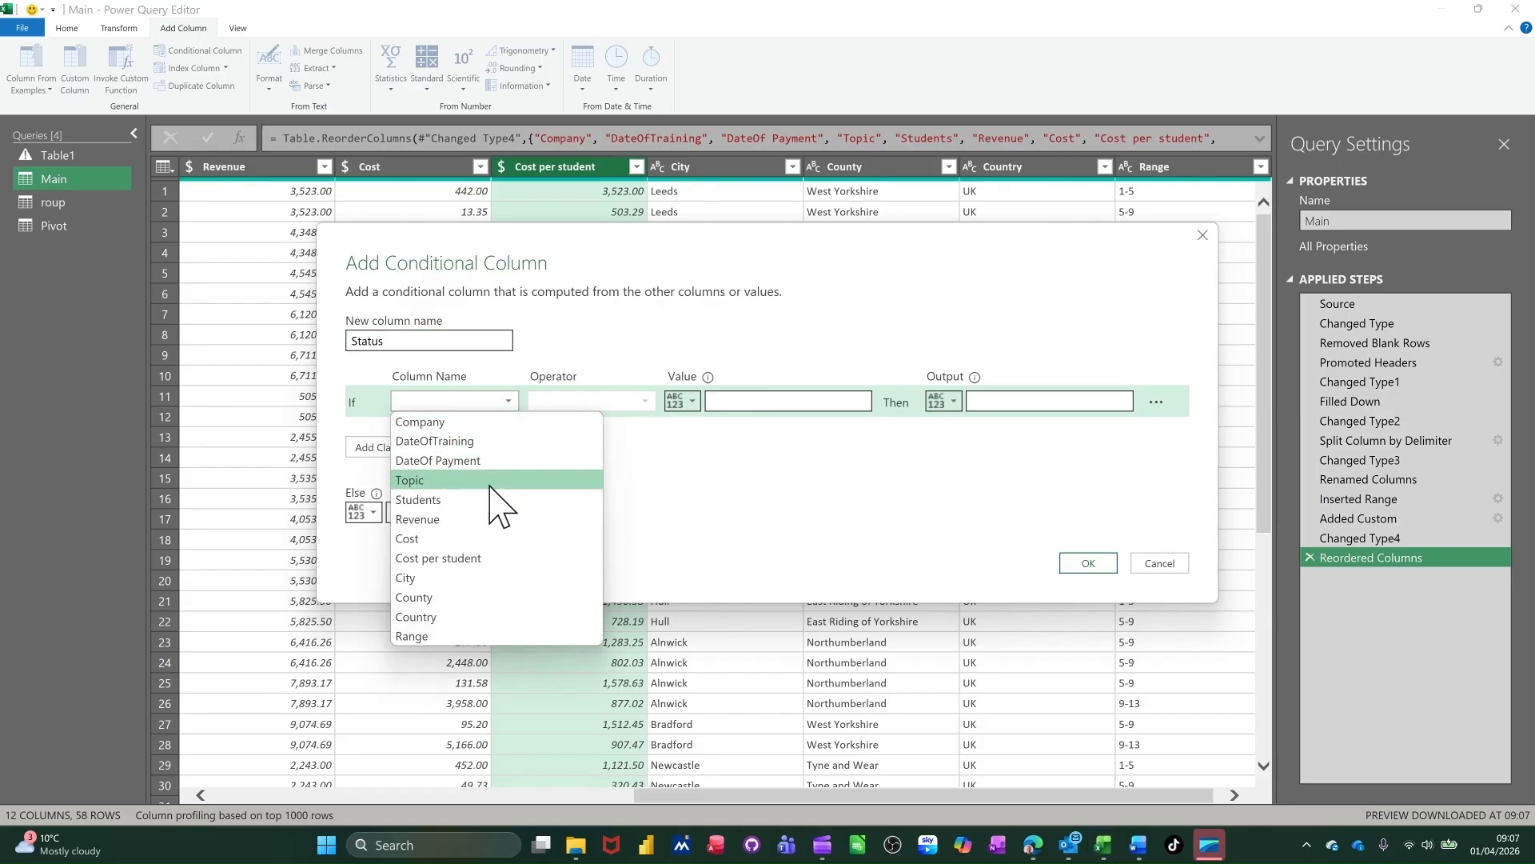
click(469, 558)
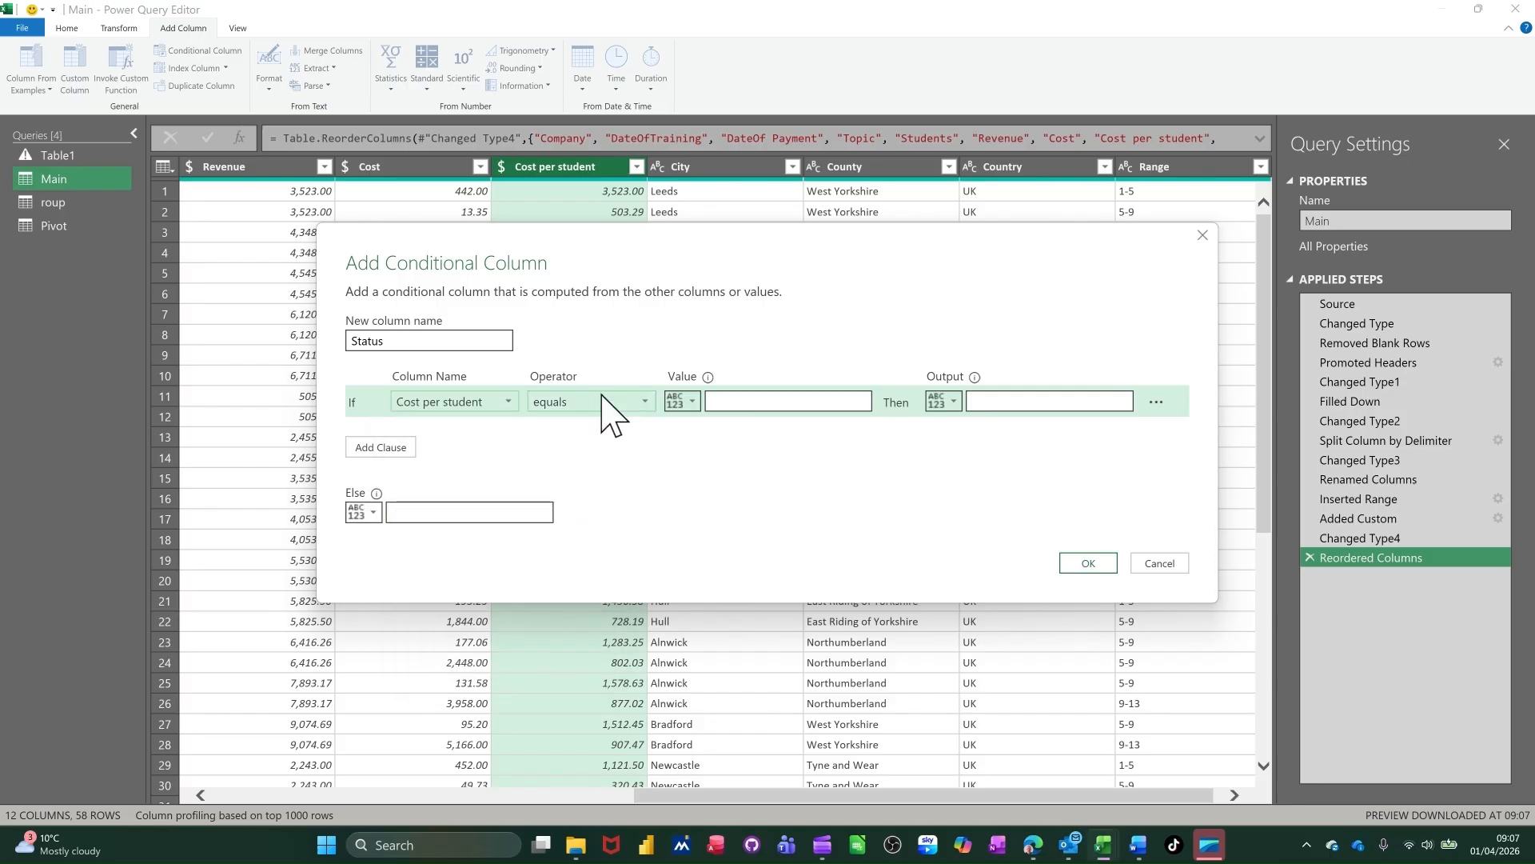
click(588, 404)
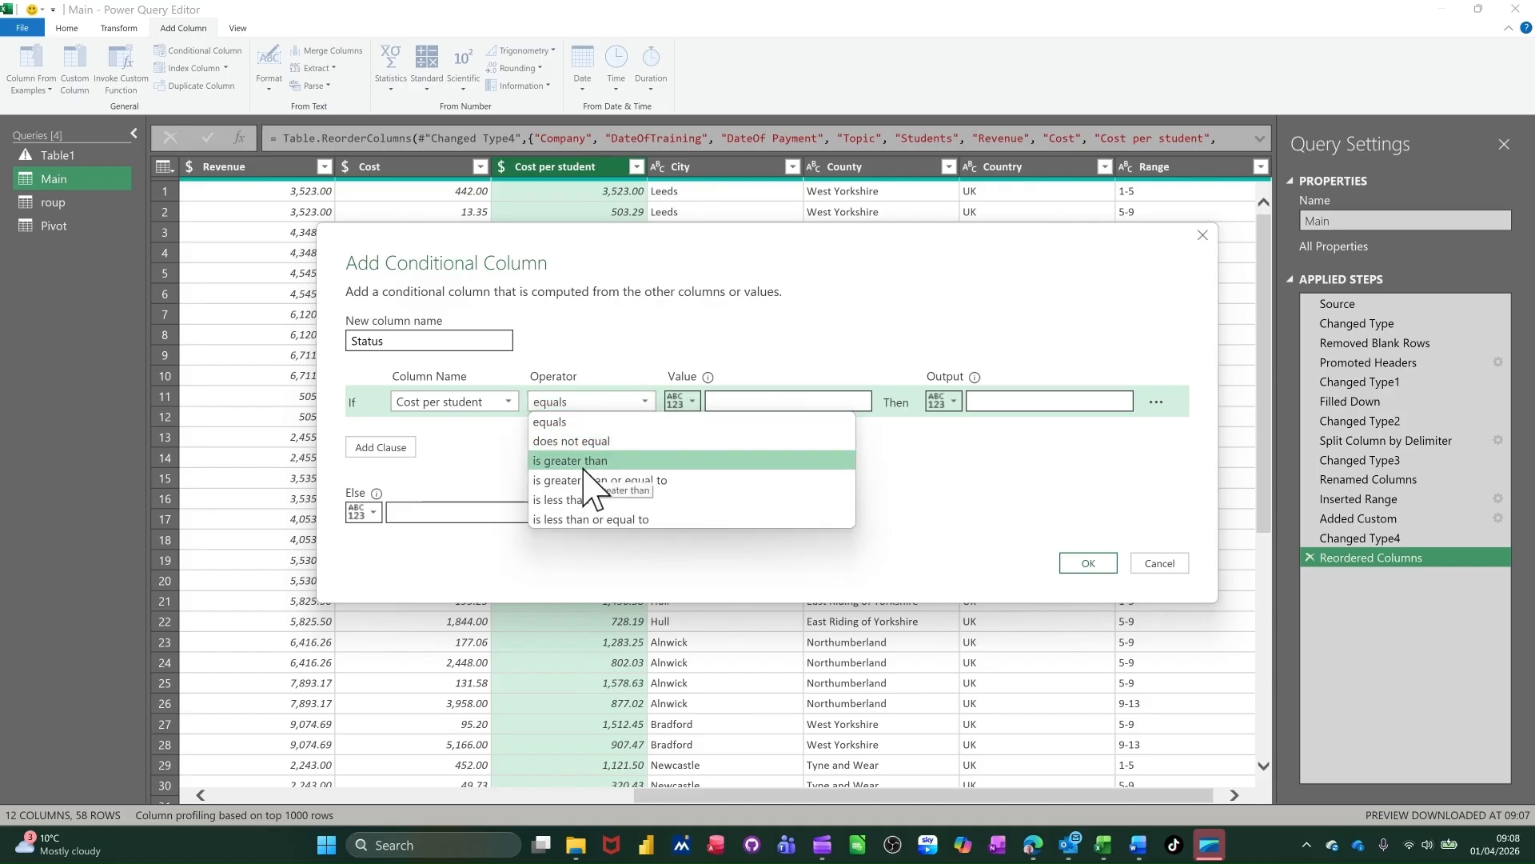
click(584, 467)
click(766, 409)
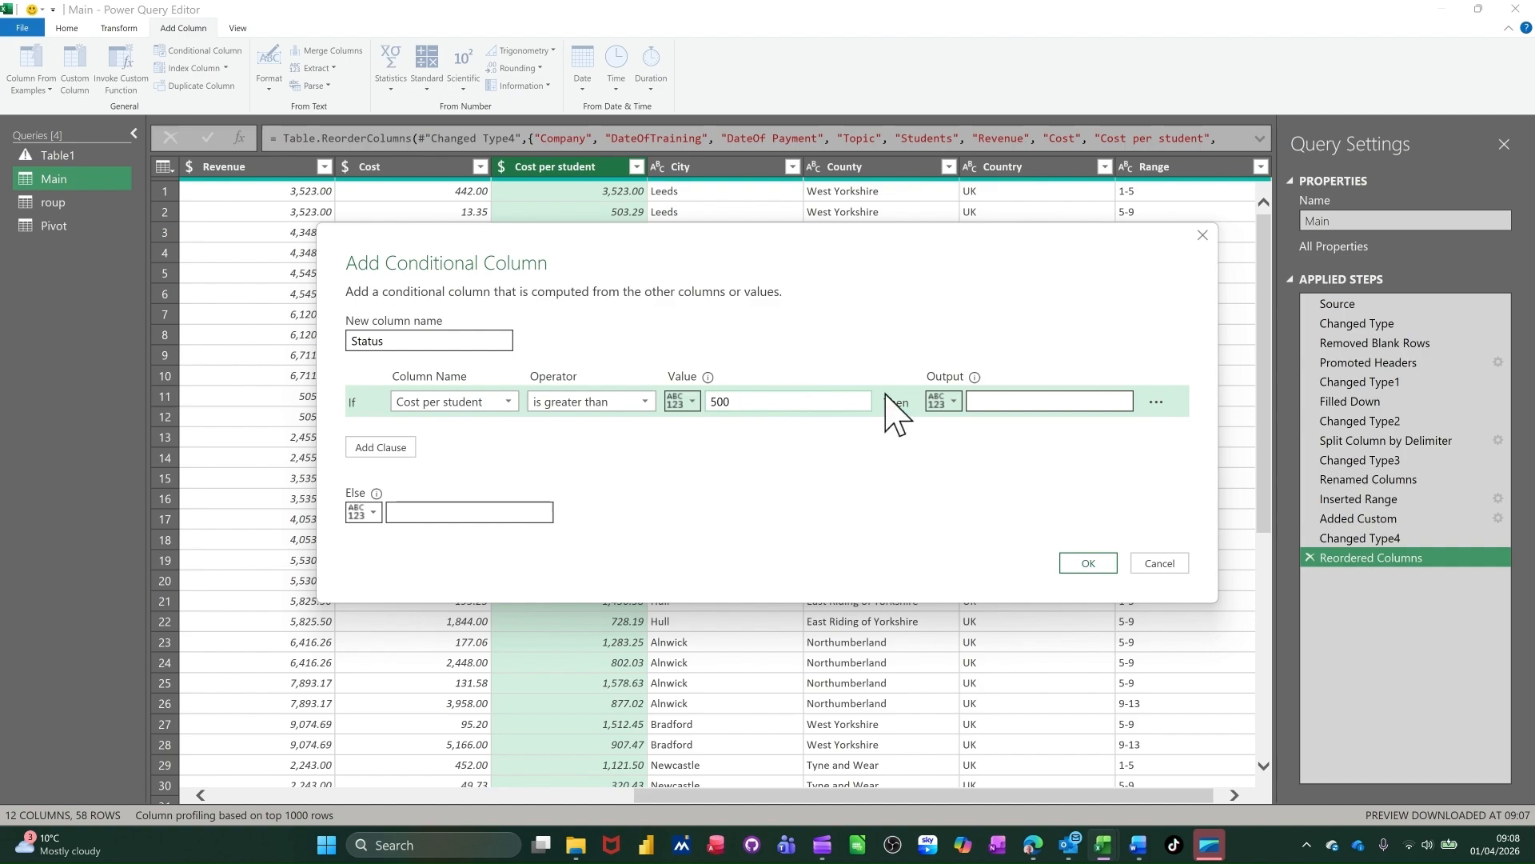
click(985, 407)
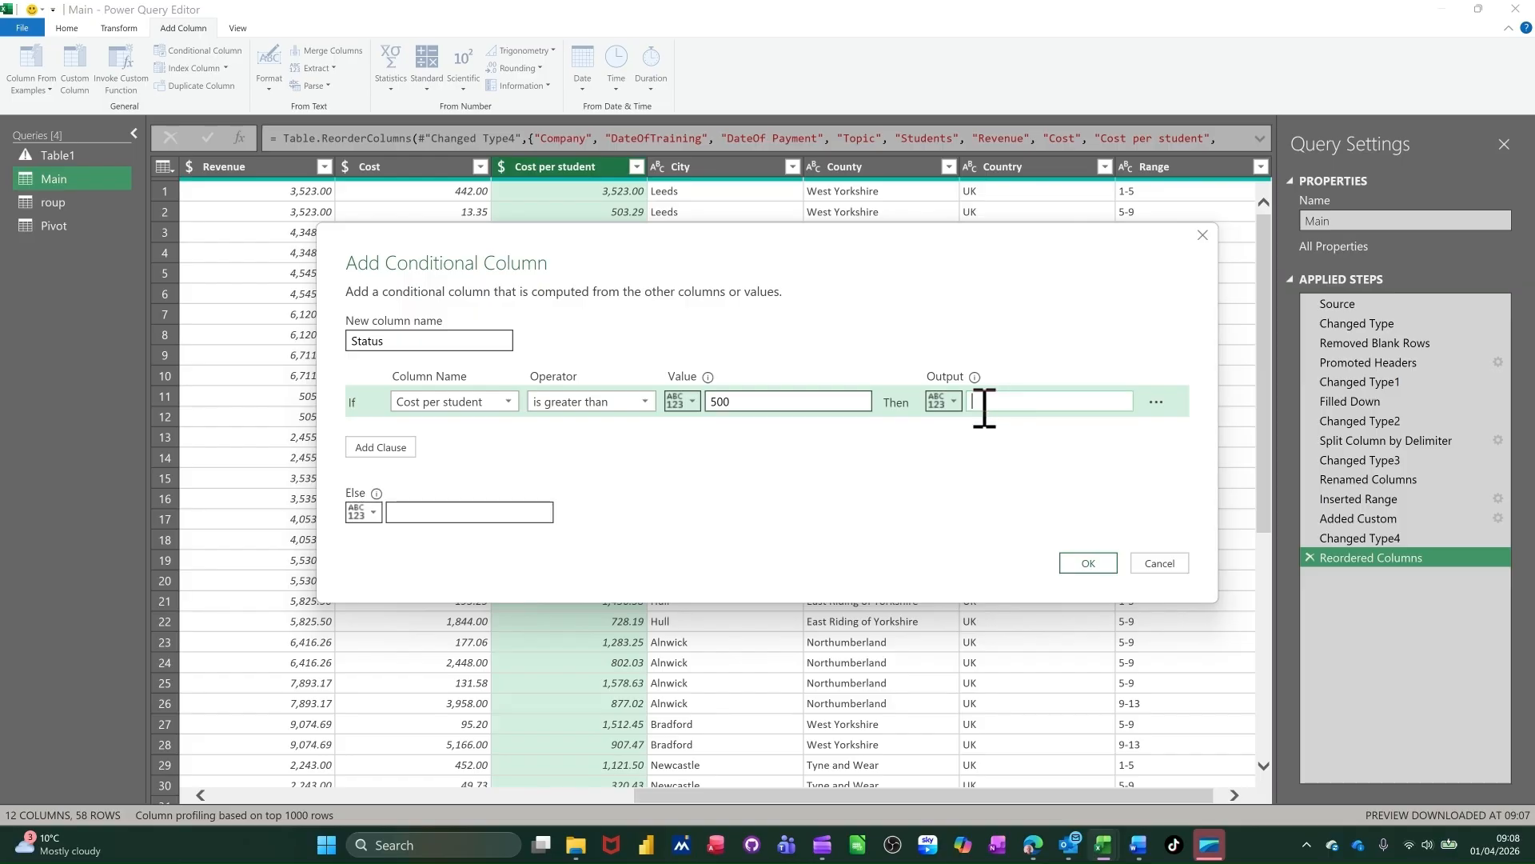
text(Bad)
Add an else-if clause that outputs Good when Cost per student is less than or equal to 500, and create the column.
click(375, 448)
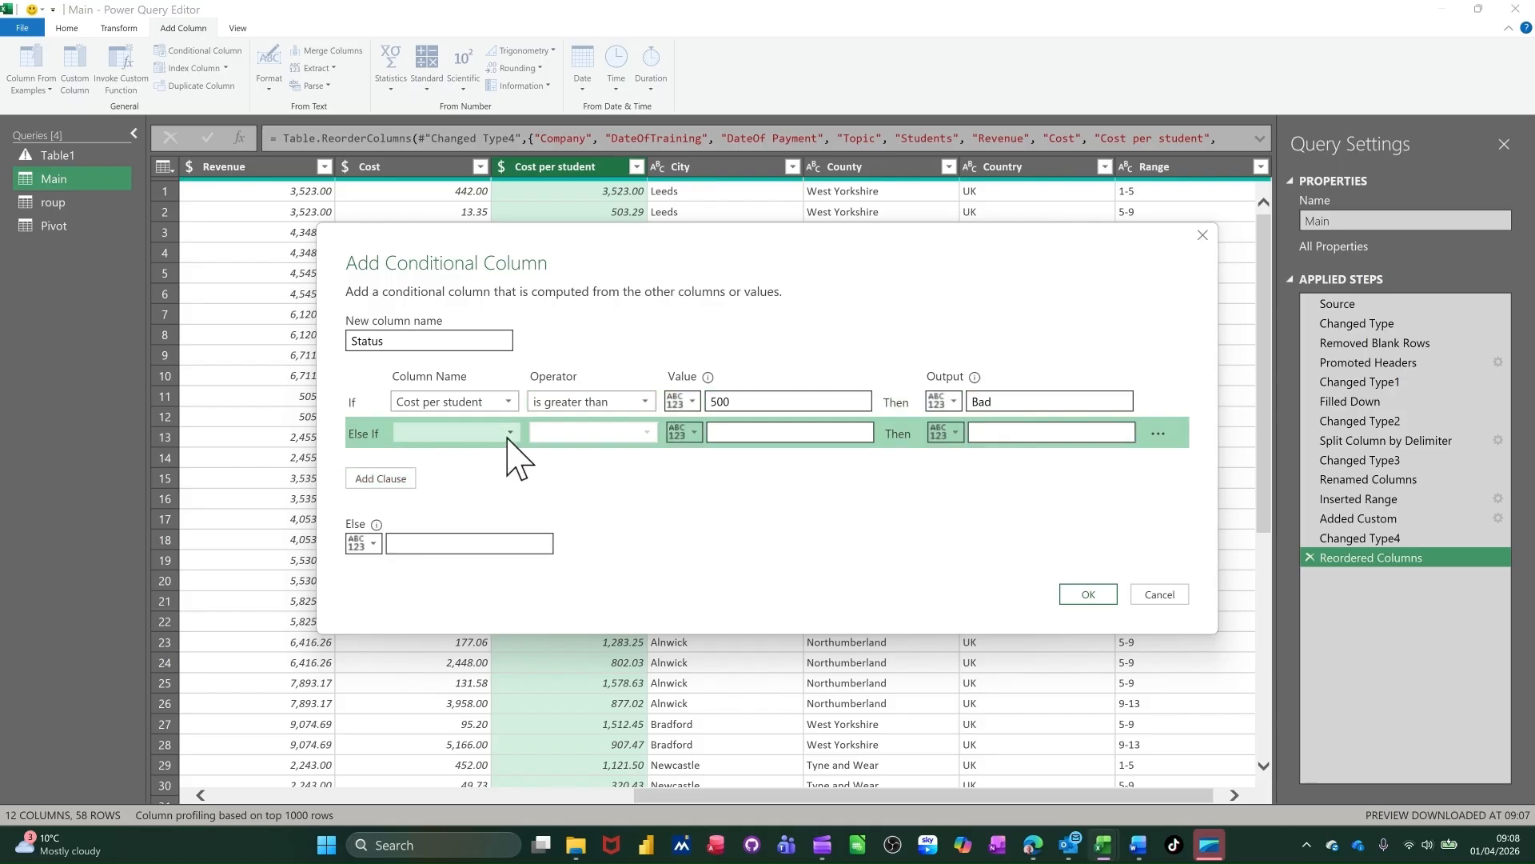
click(509, 434)
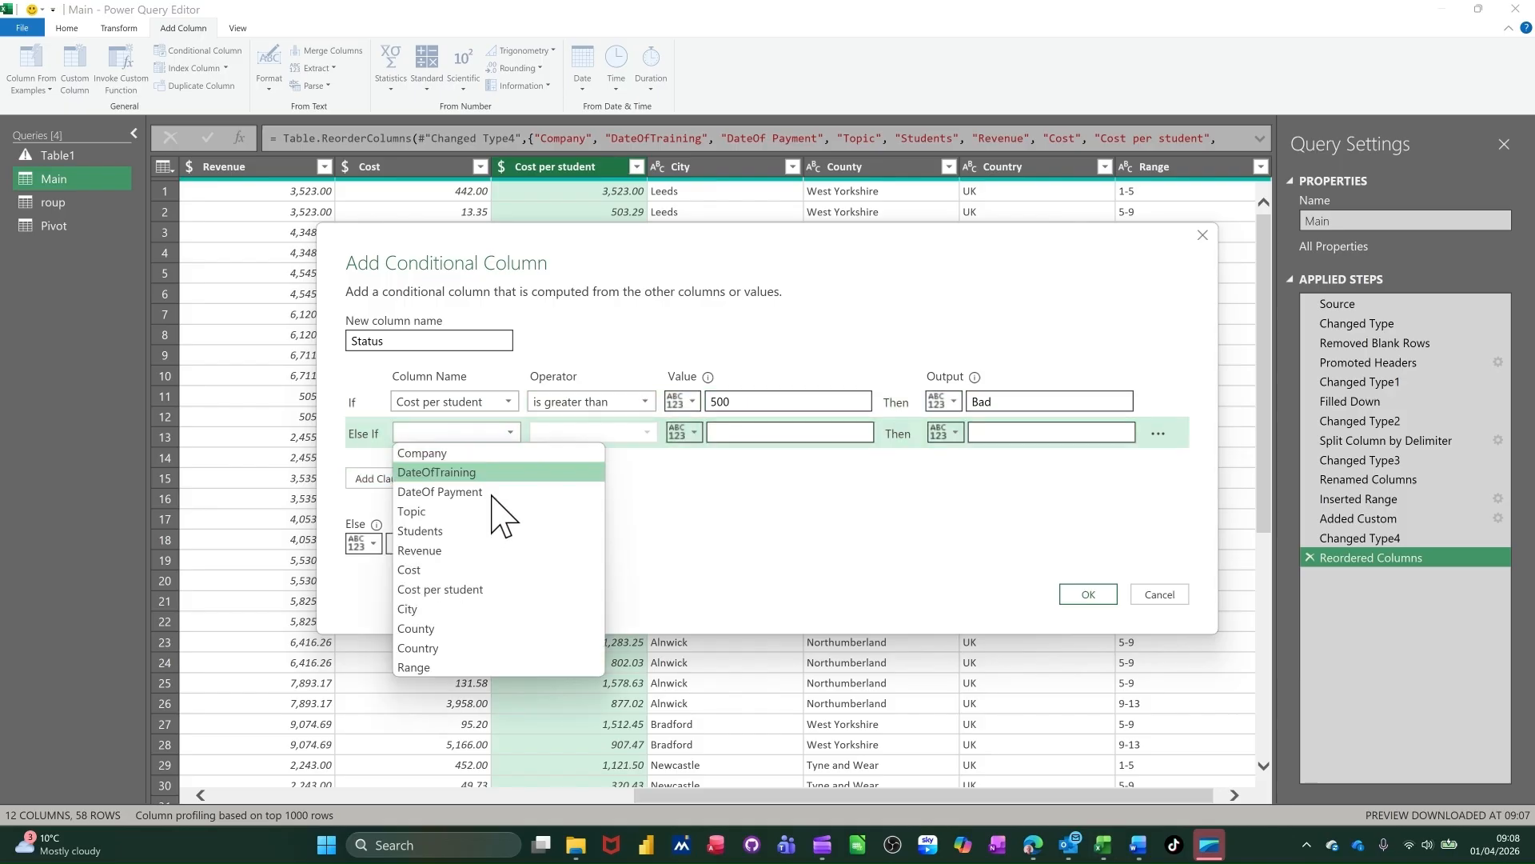
click(472, 589)
click(646, 433)
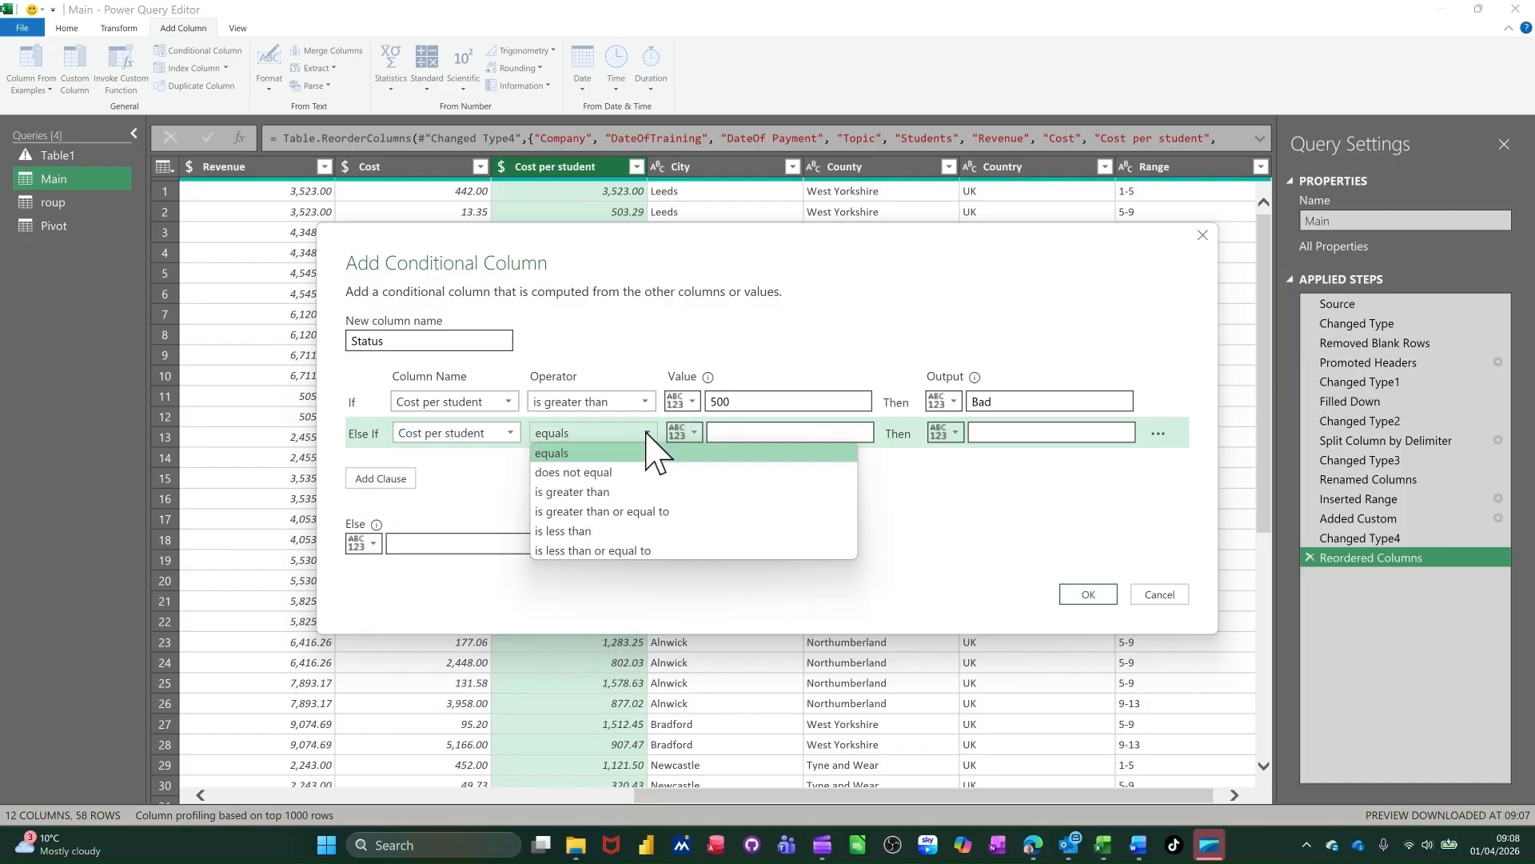
click(562, 549)
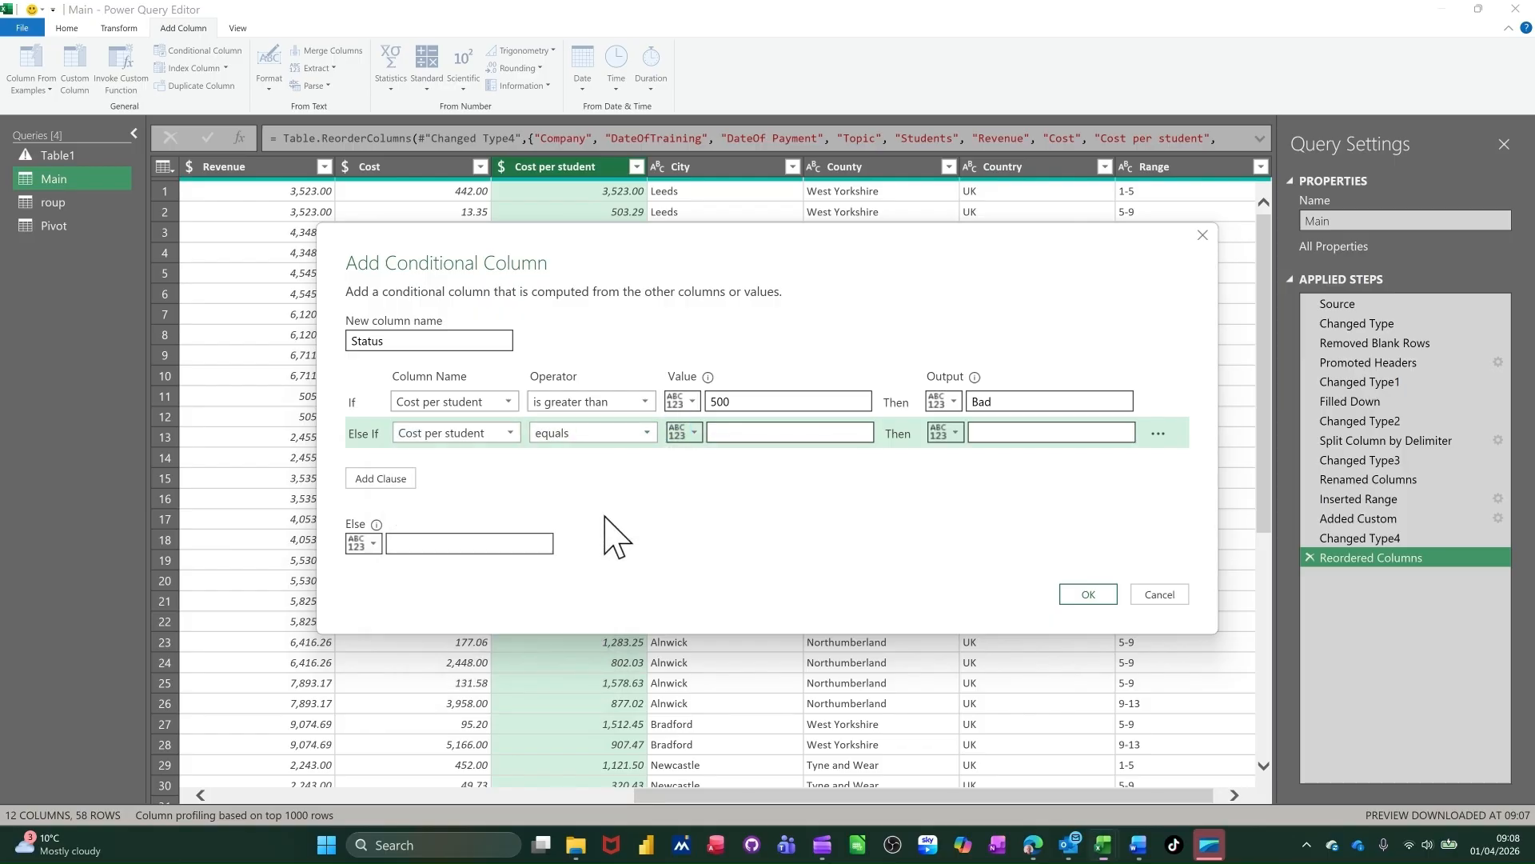
click(731, 432)
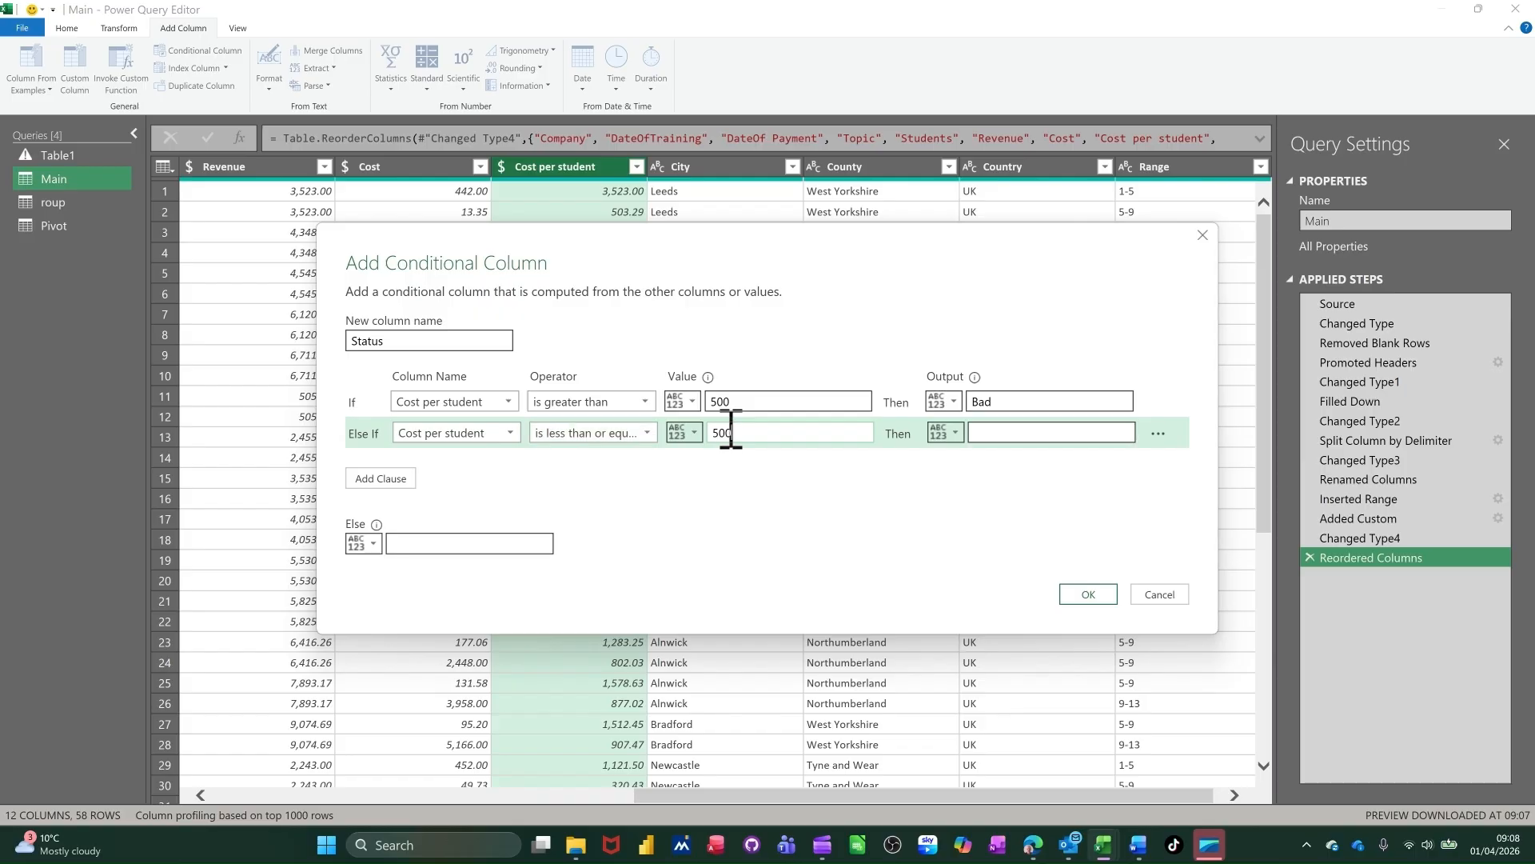
click(997, 432)
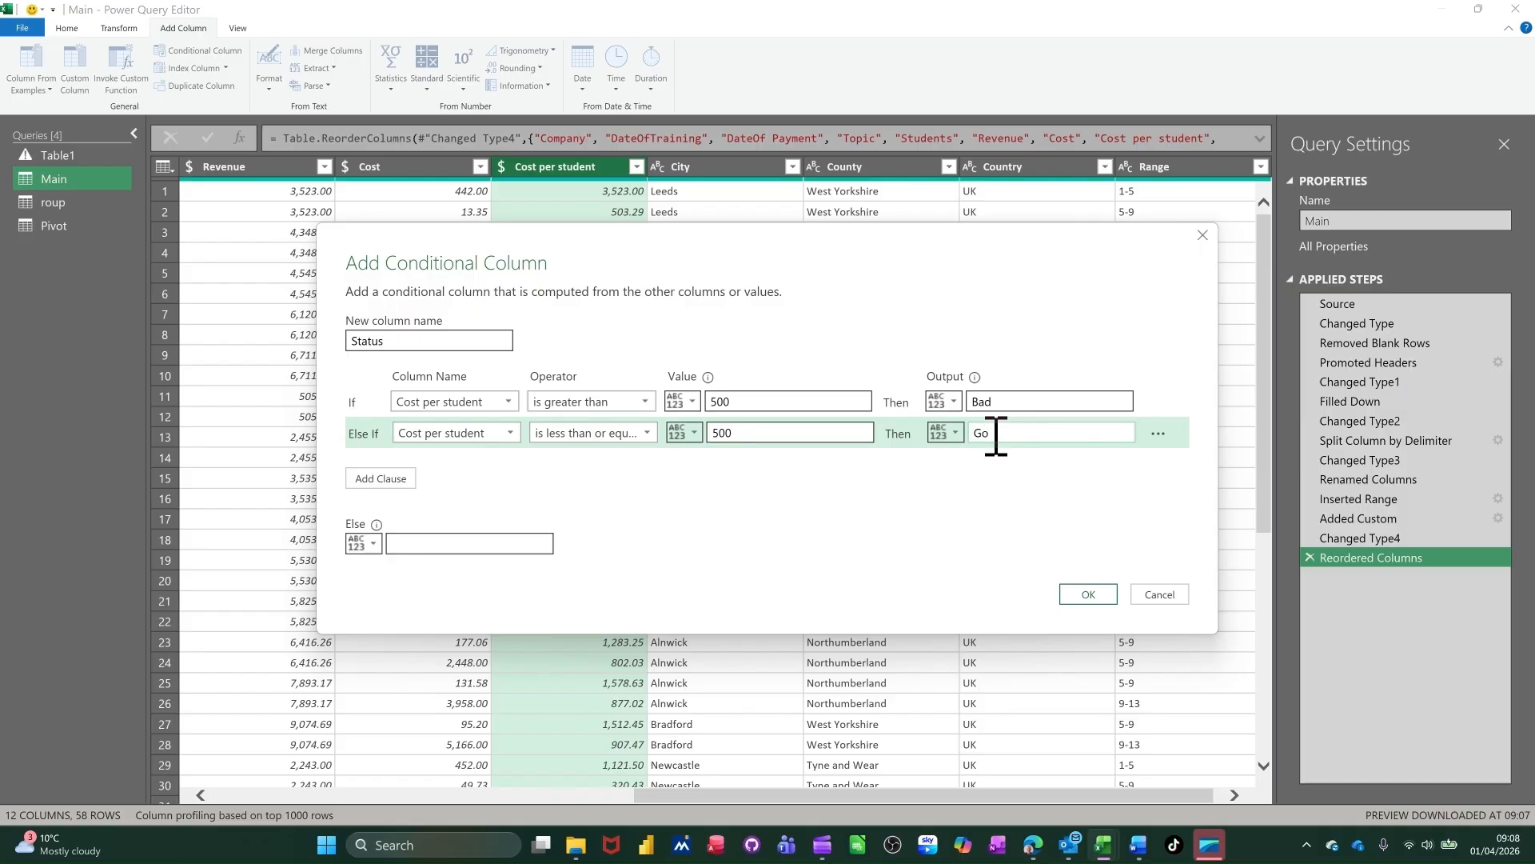
text(Good)
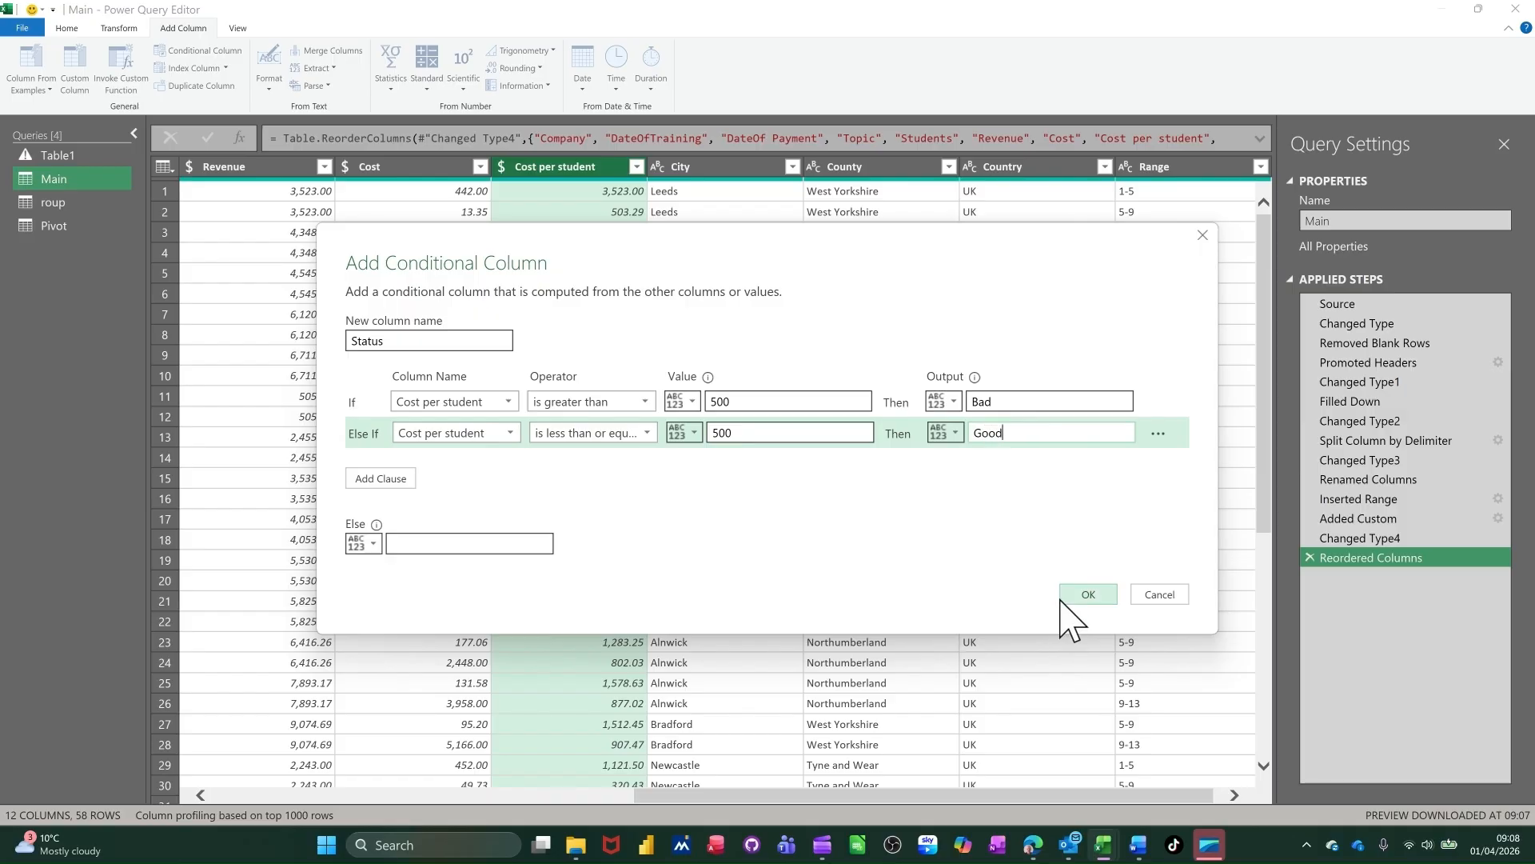
click(1064, 602)
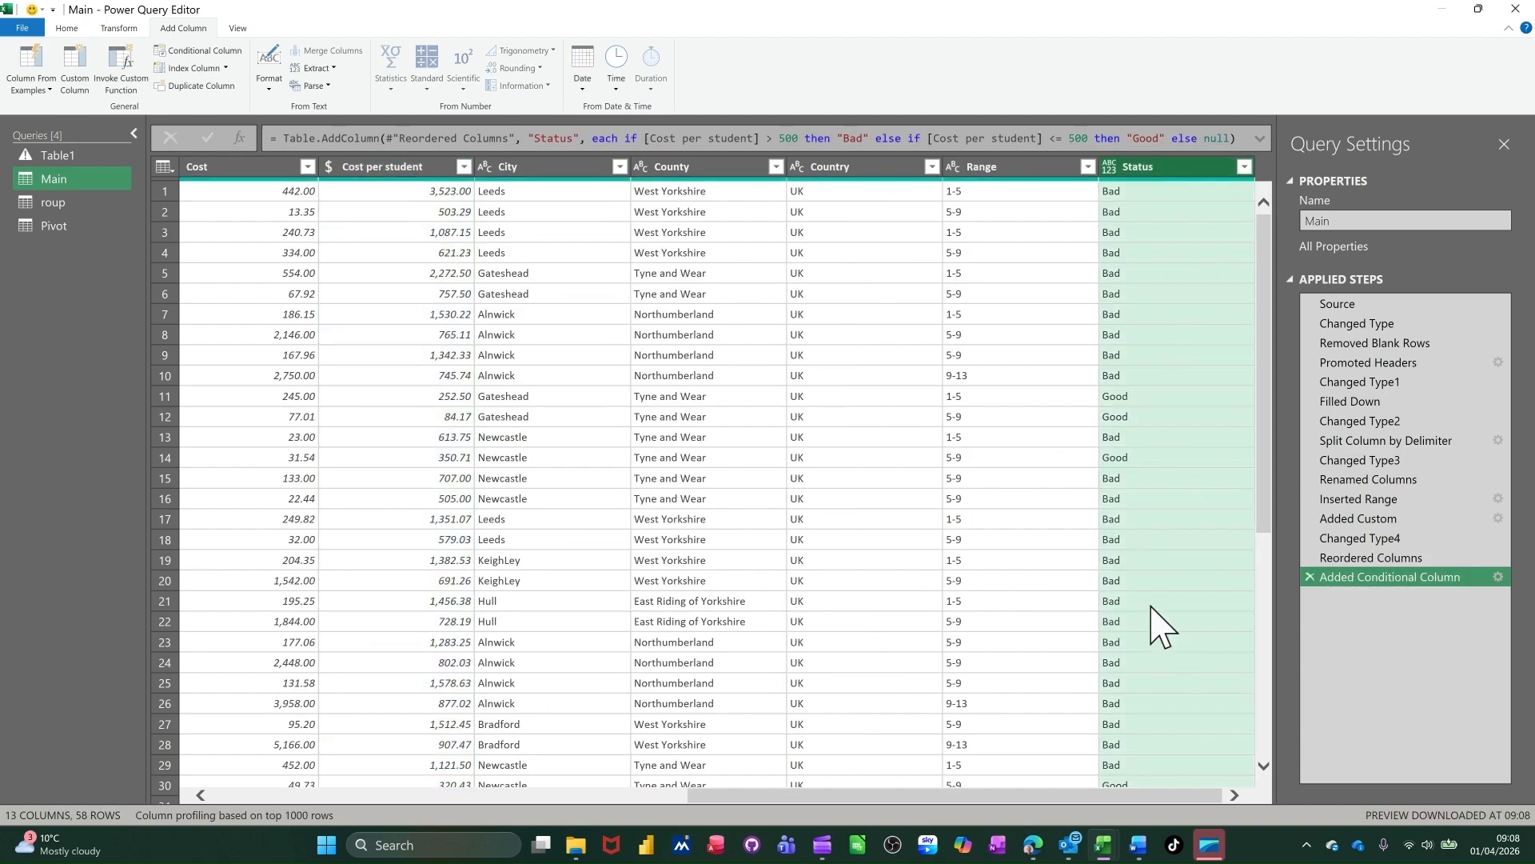
Review the Status values and move the Status column directly after Cost per student.
scroll(1160, 628, down, 5)
scroll(1160, 628, down, 2)
scroll(1160, 624, up, 7)
mouse_move(1140, 172)
mouse_down()
mouse_move(536, 182)
mouse_move(566, 276)
mouse_move(566, 326)
mouse_move(542, 336)
mouse_move(1189, 247)
mouse_move(1154, 169)
mouse_move(1032, 192)
mouse_move(589, 196)
mouse_up()
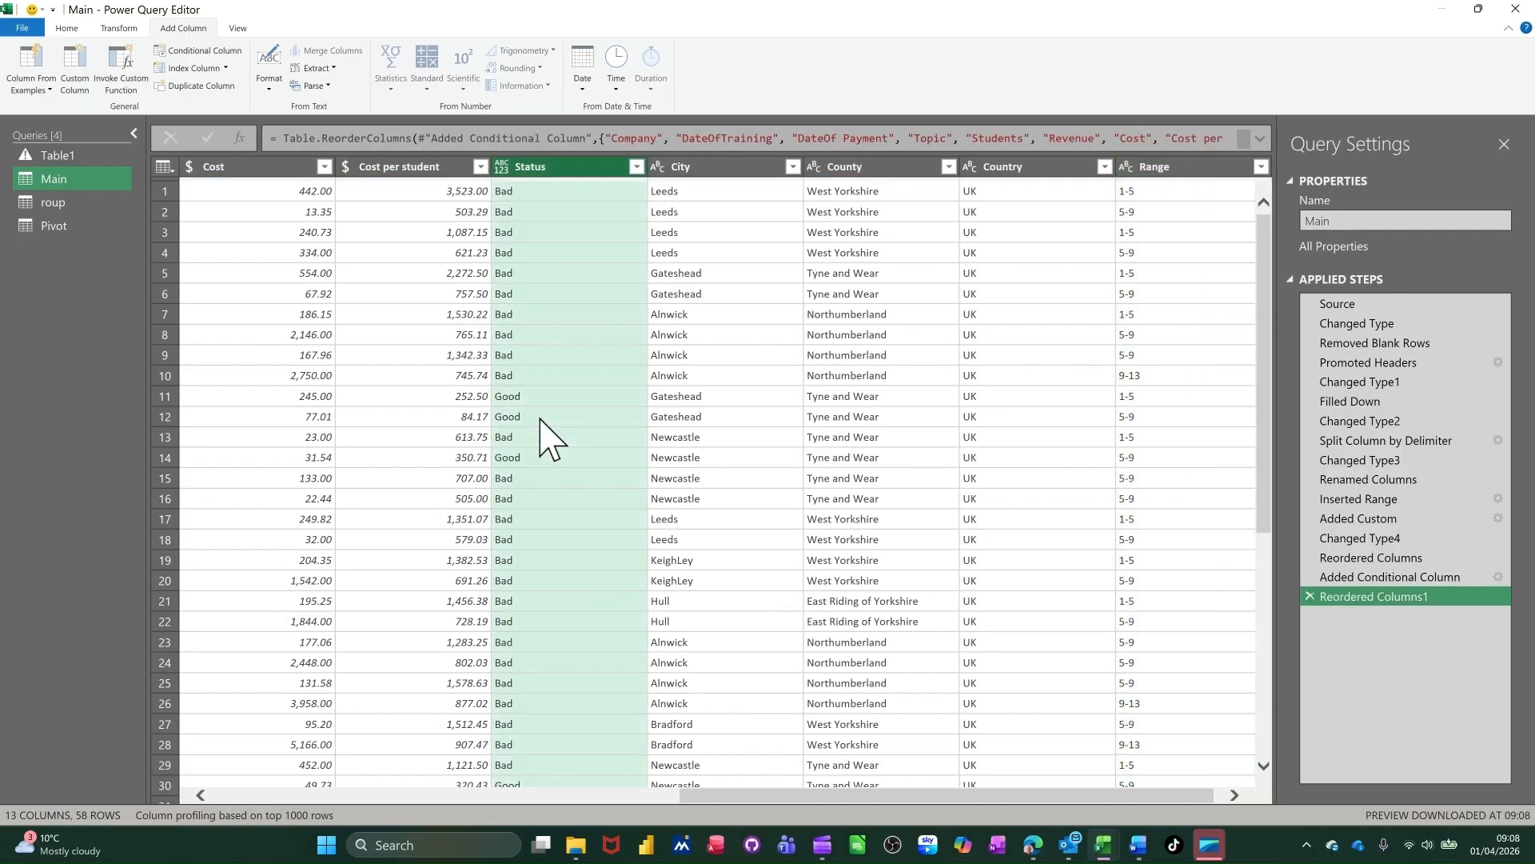
Add a new column to the Main query that subtracts Cost from Revenue.
click(728, 320)
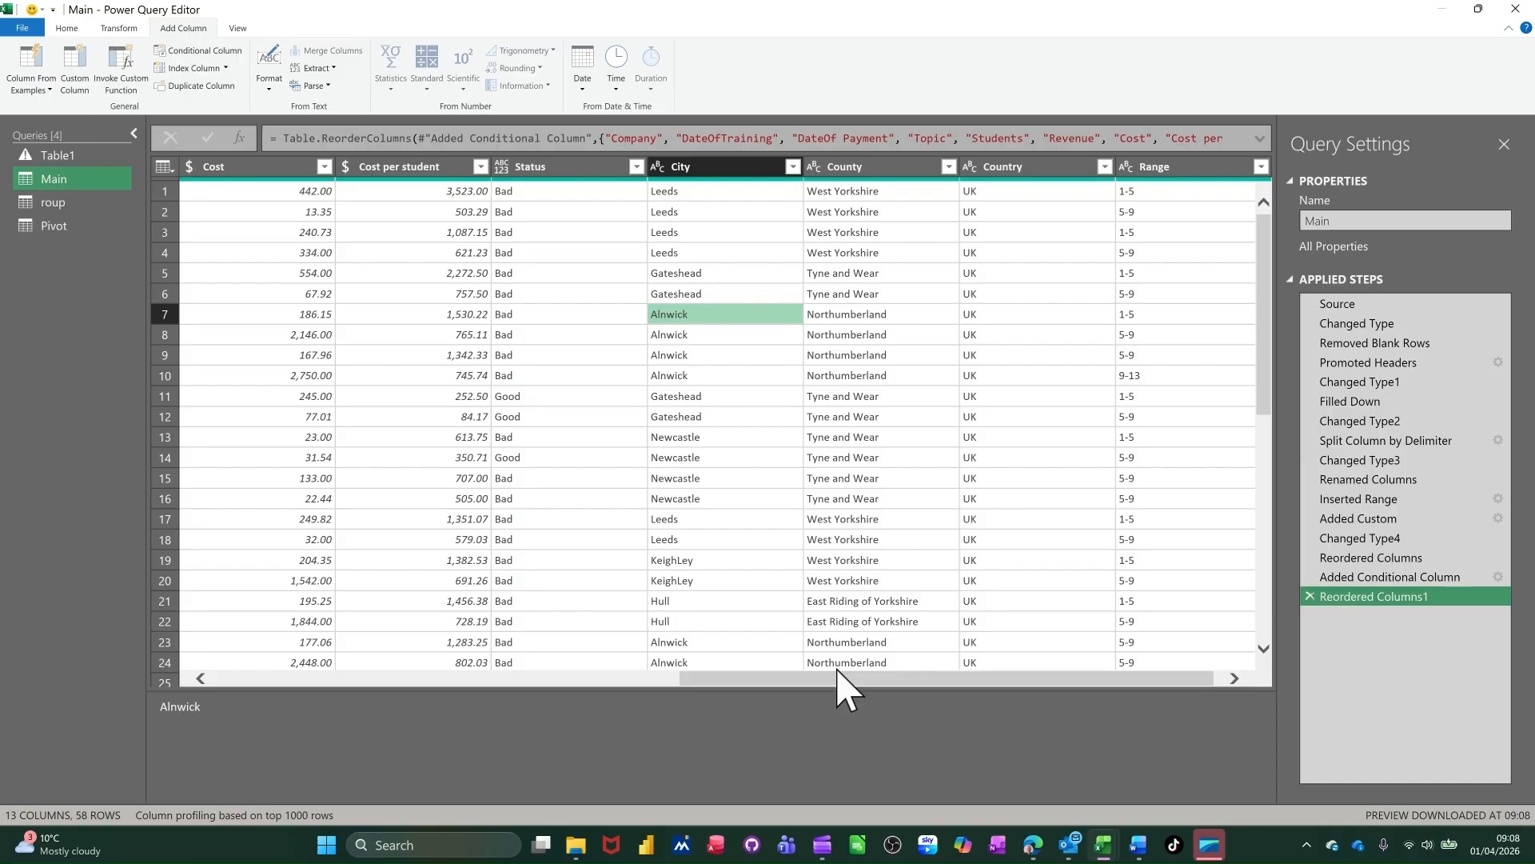
drag(830, 681, 704, 680)
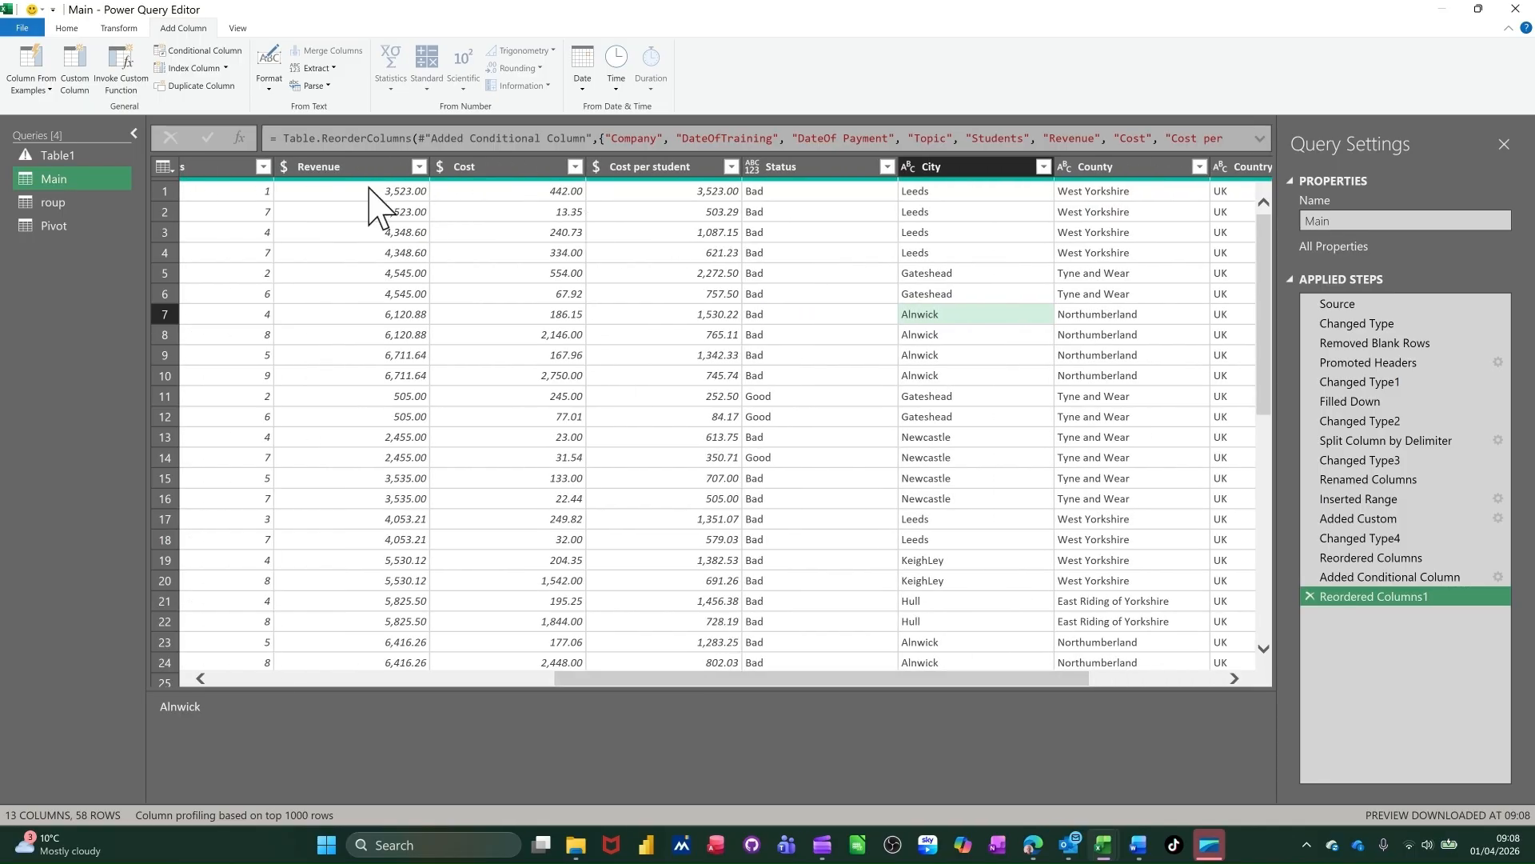
click(328, 169)
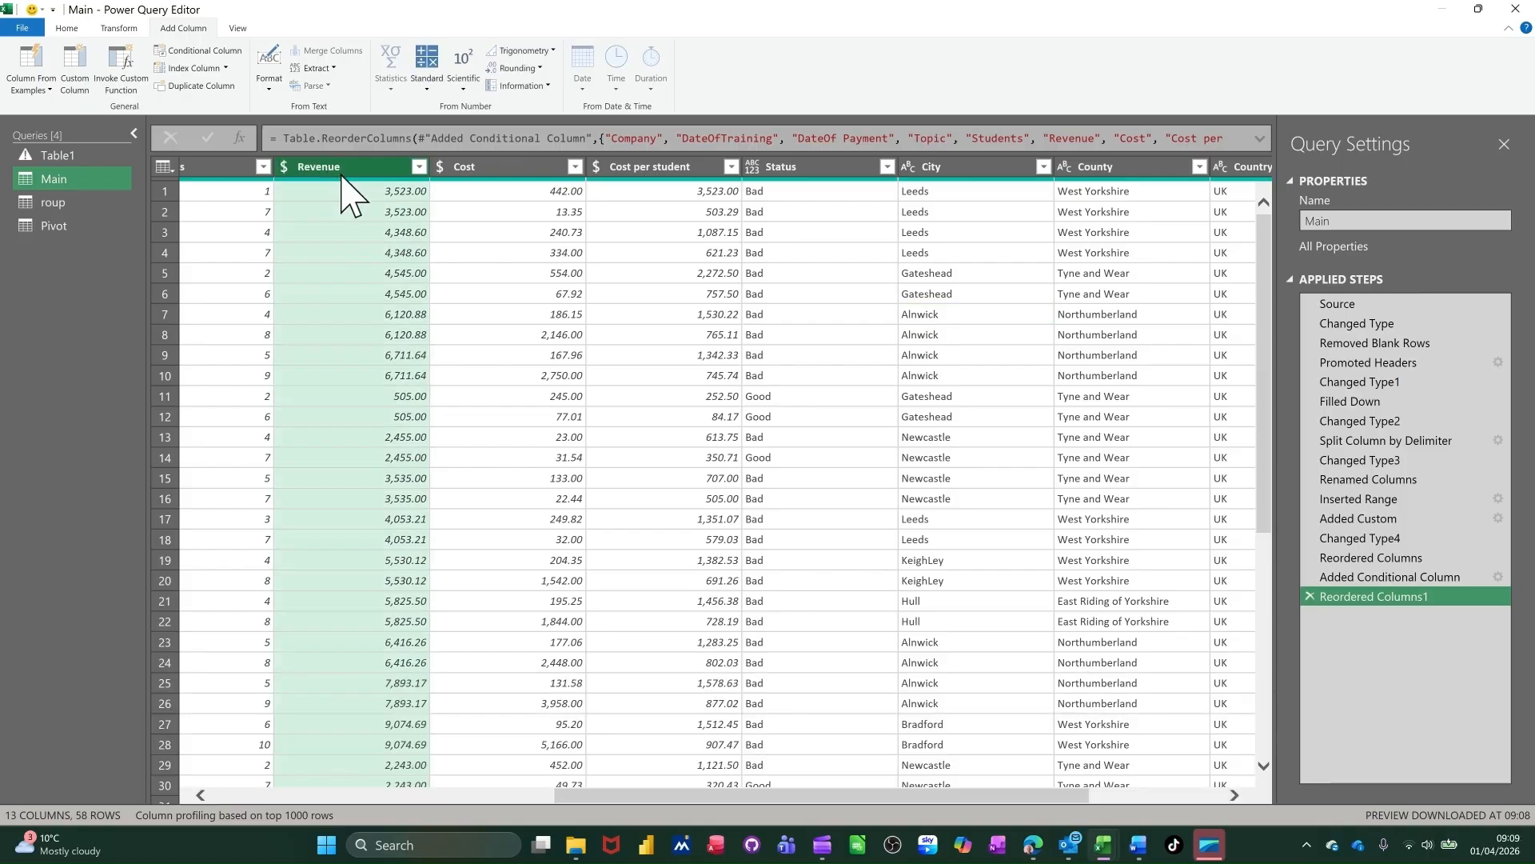
ctrl+click(483, 173)
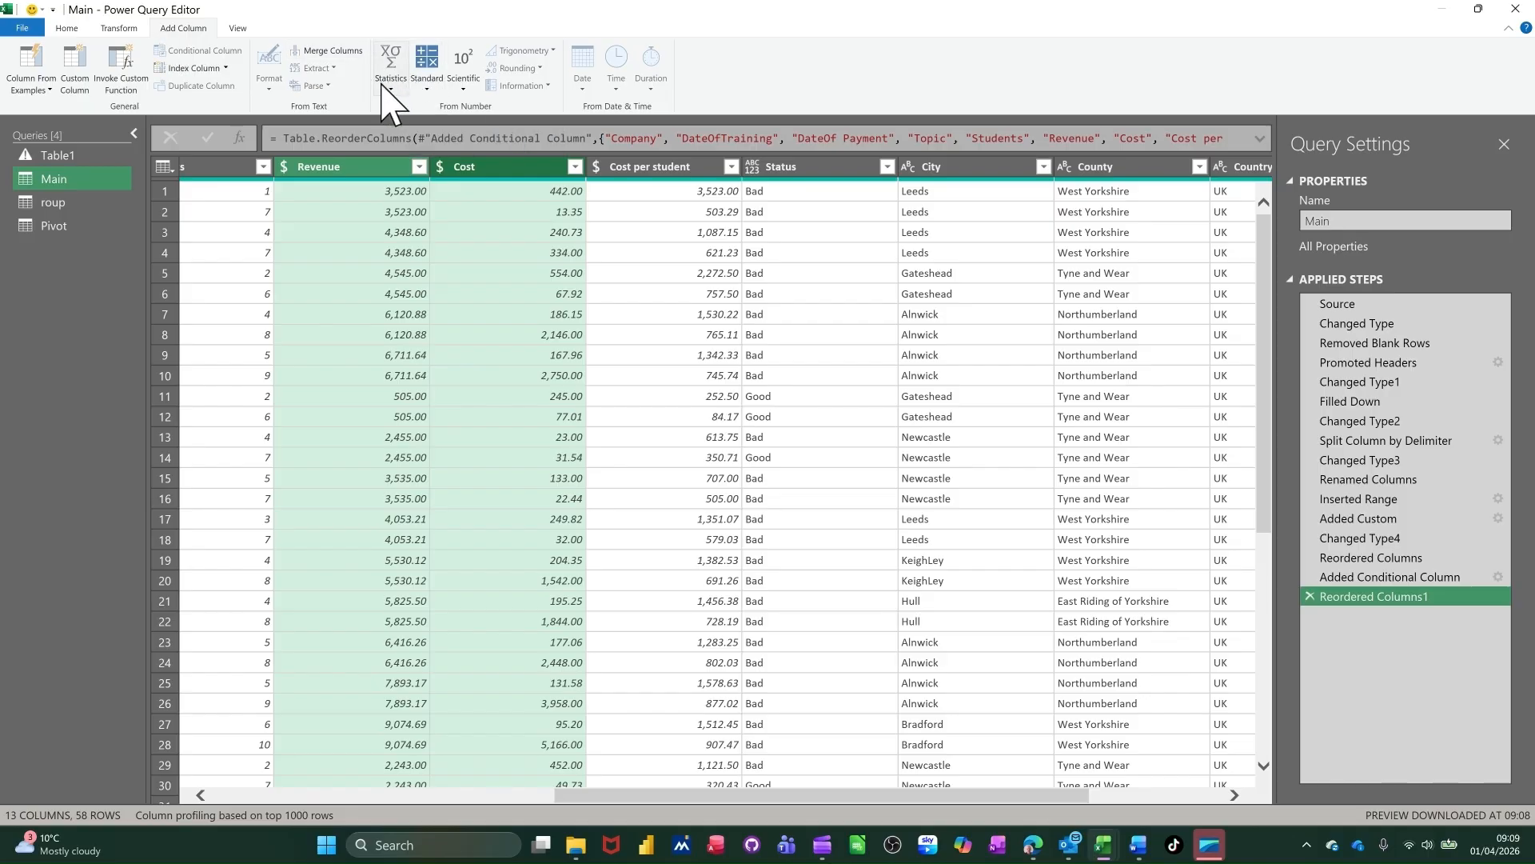
click(426, 89)
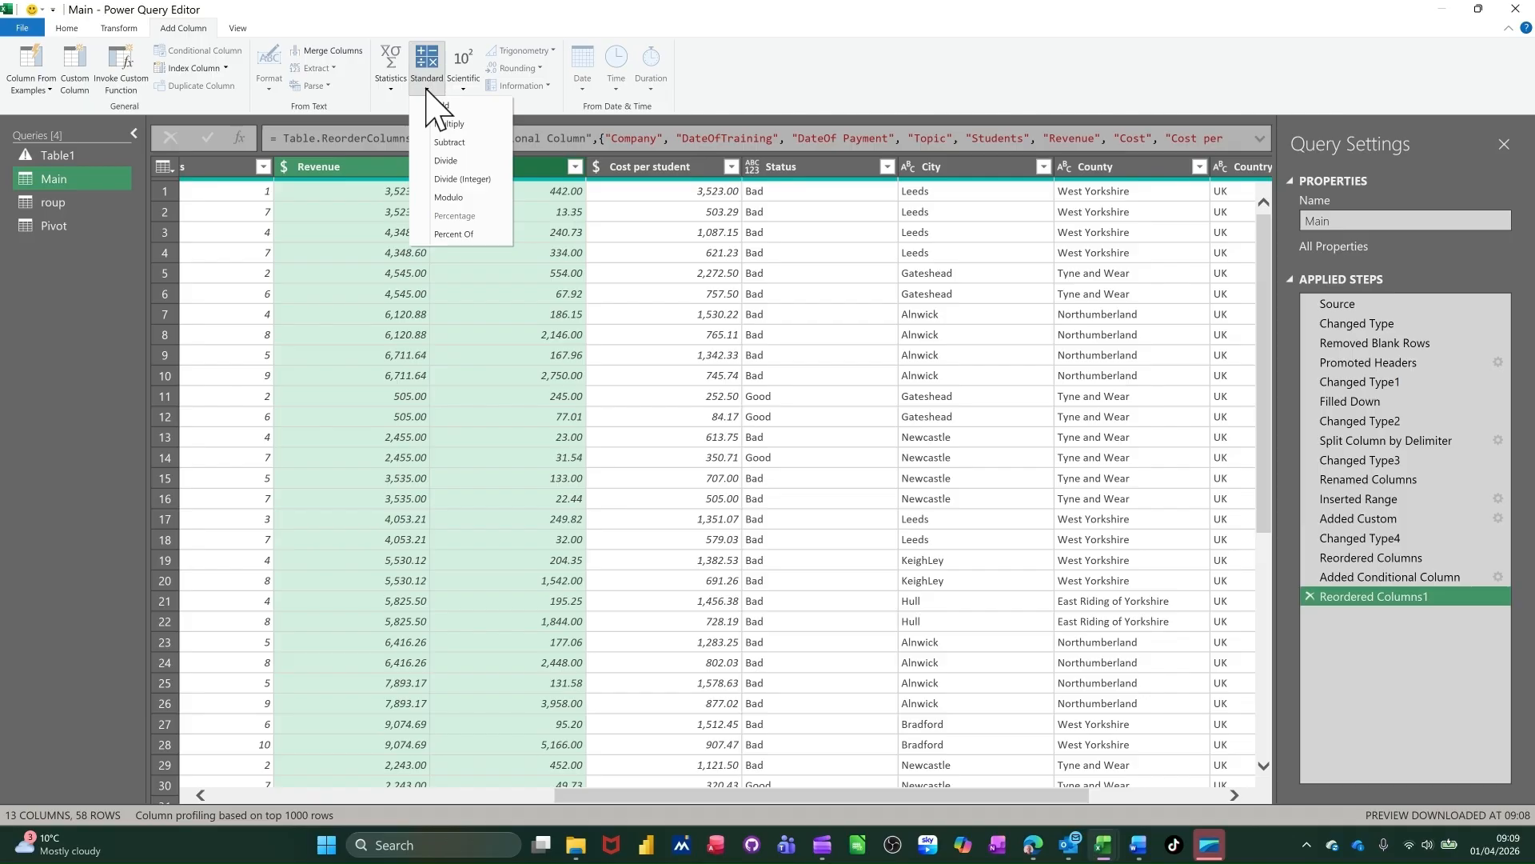
click(464, 147)
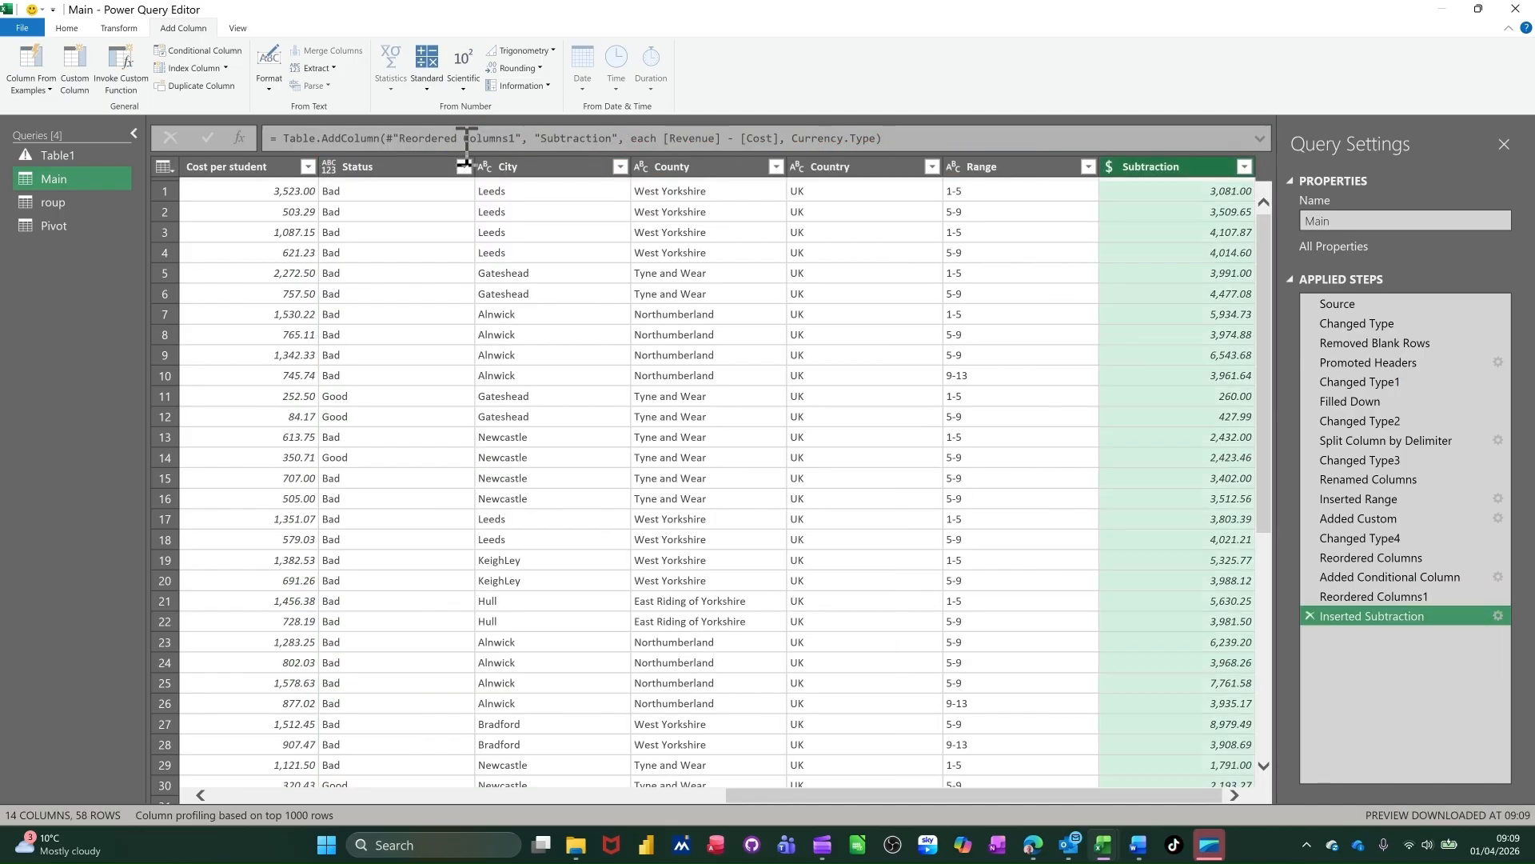
Rename the subtraction column as Profit and move it between Cost per student and Status.
double_click(1150, 168)
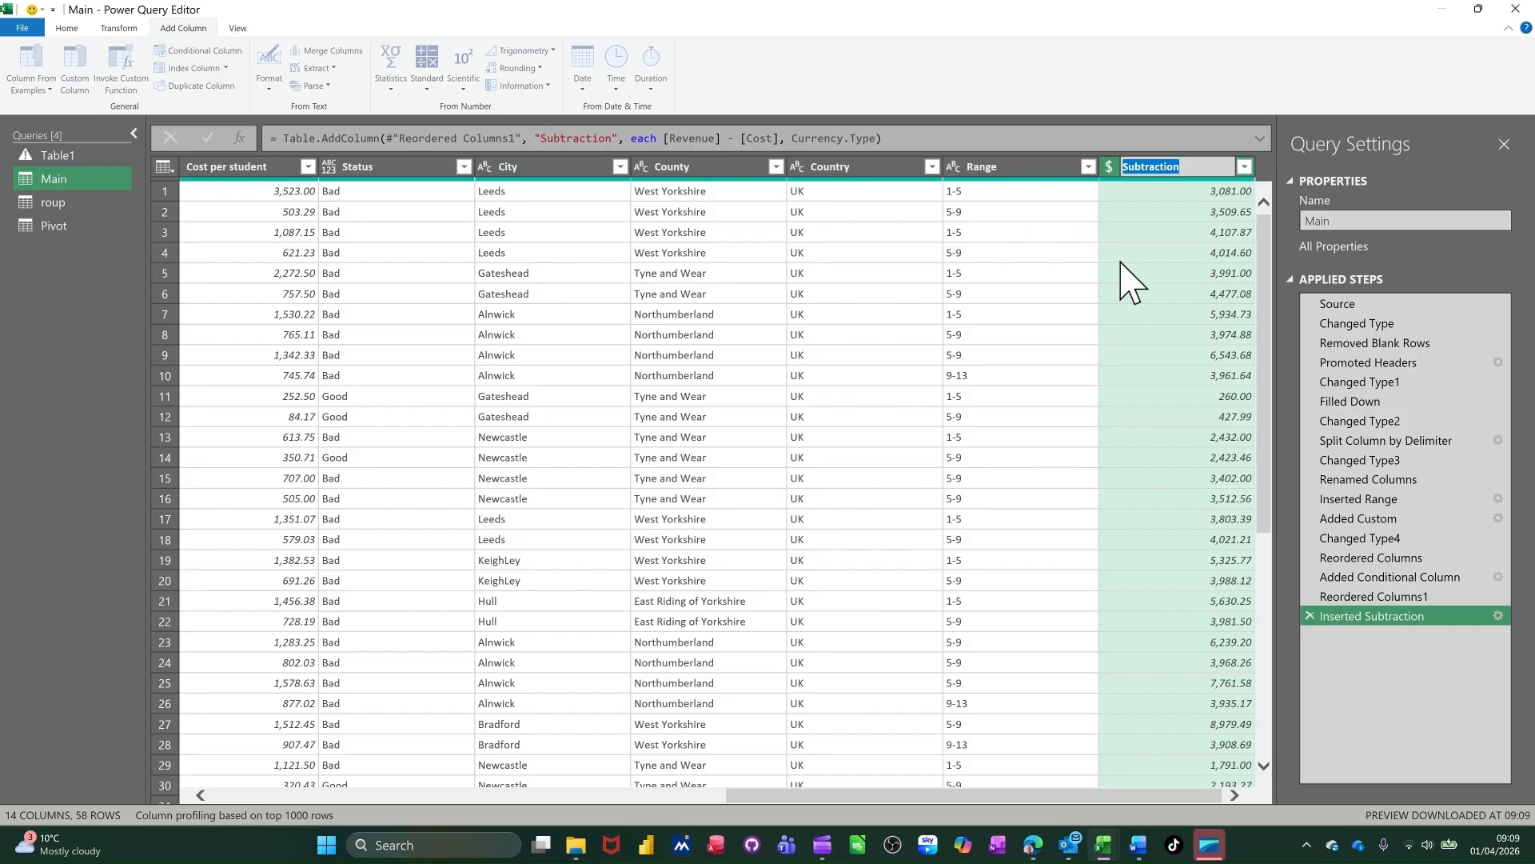
text(Profit)
key(Return)
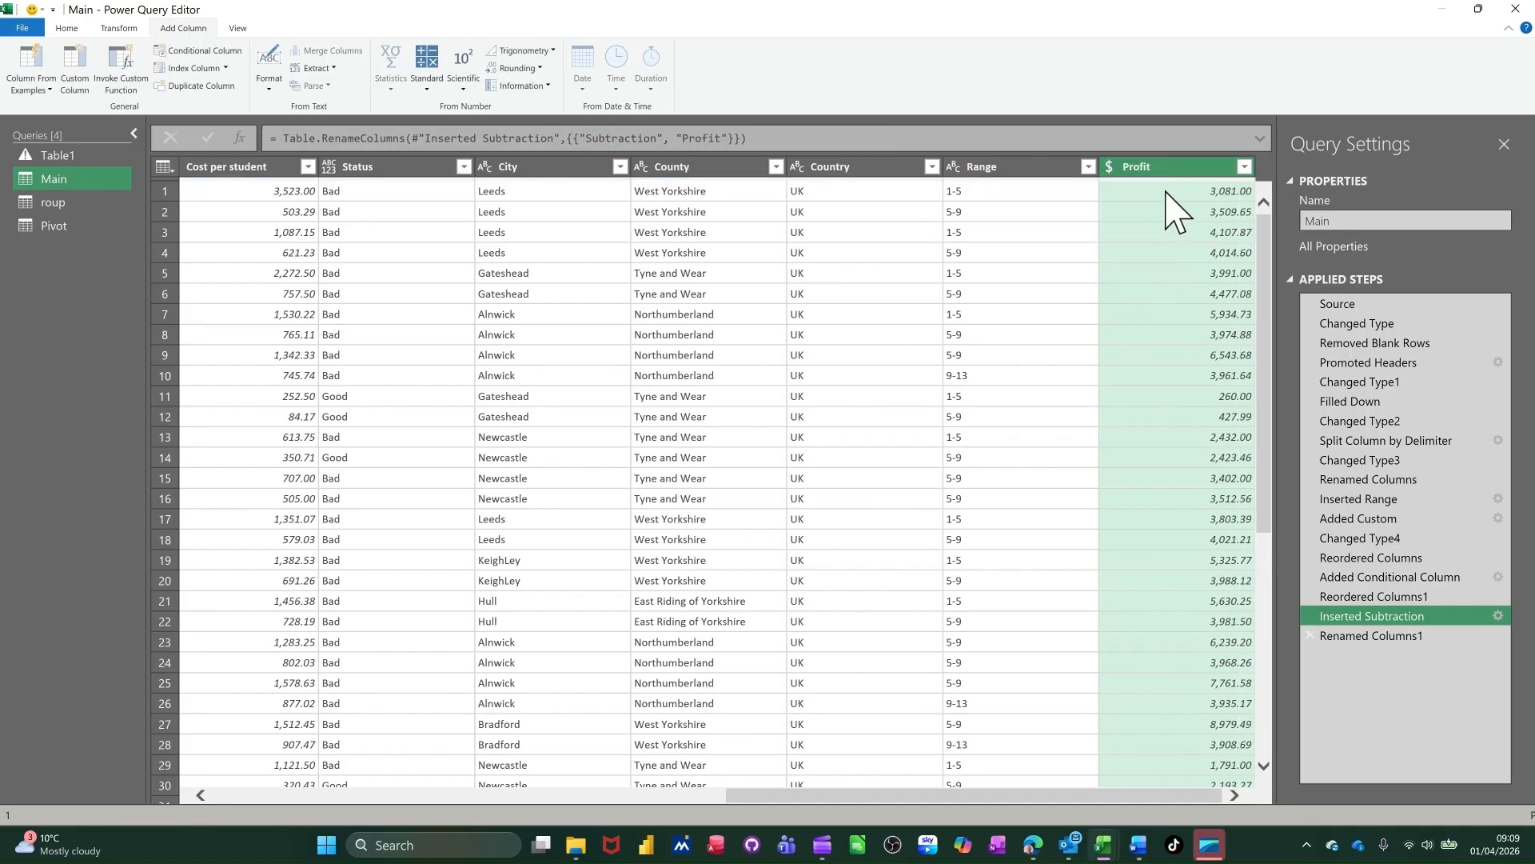
drag(1161, 170, 394, 232)
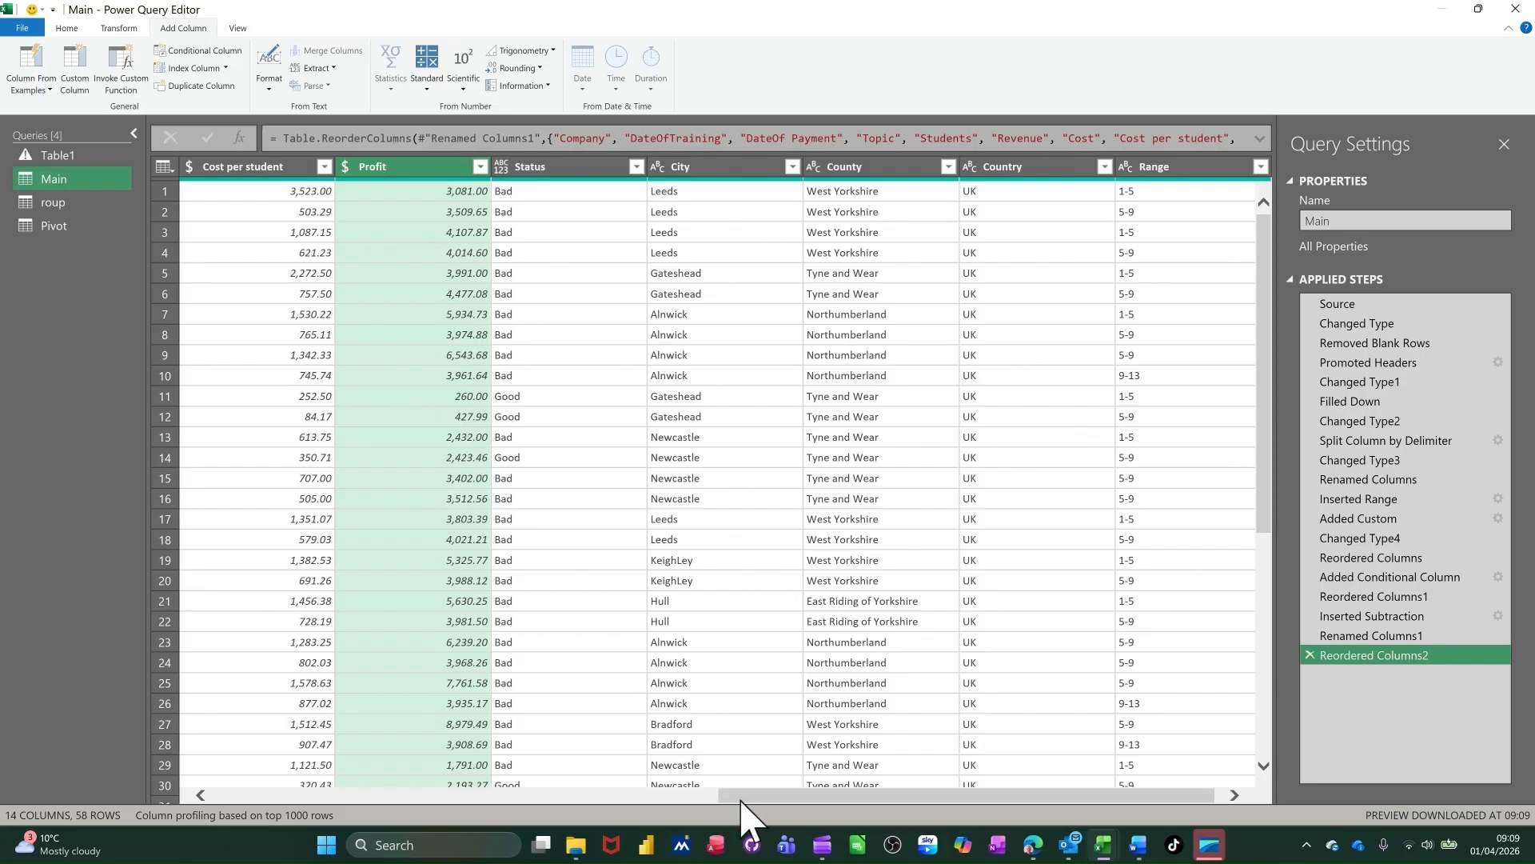
drag(730, 798, 538, 783)
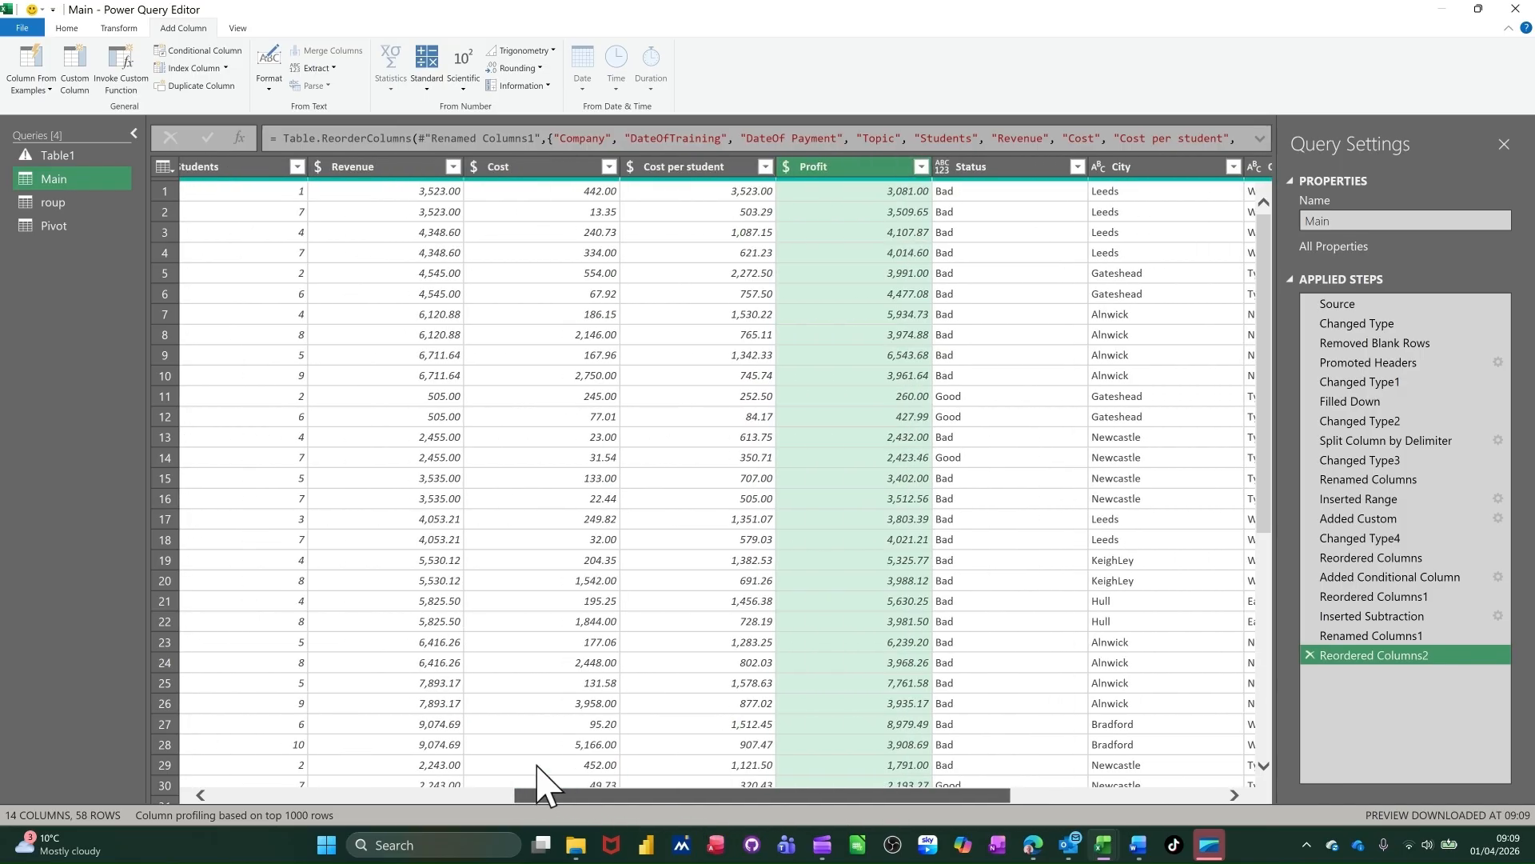
Delete the roup and Pivot queries.
click(58, 206)
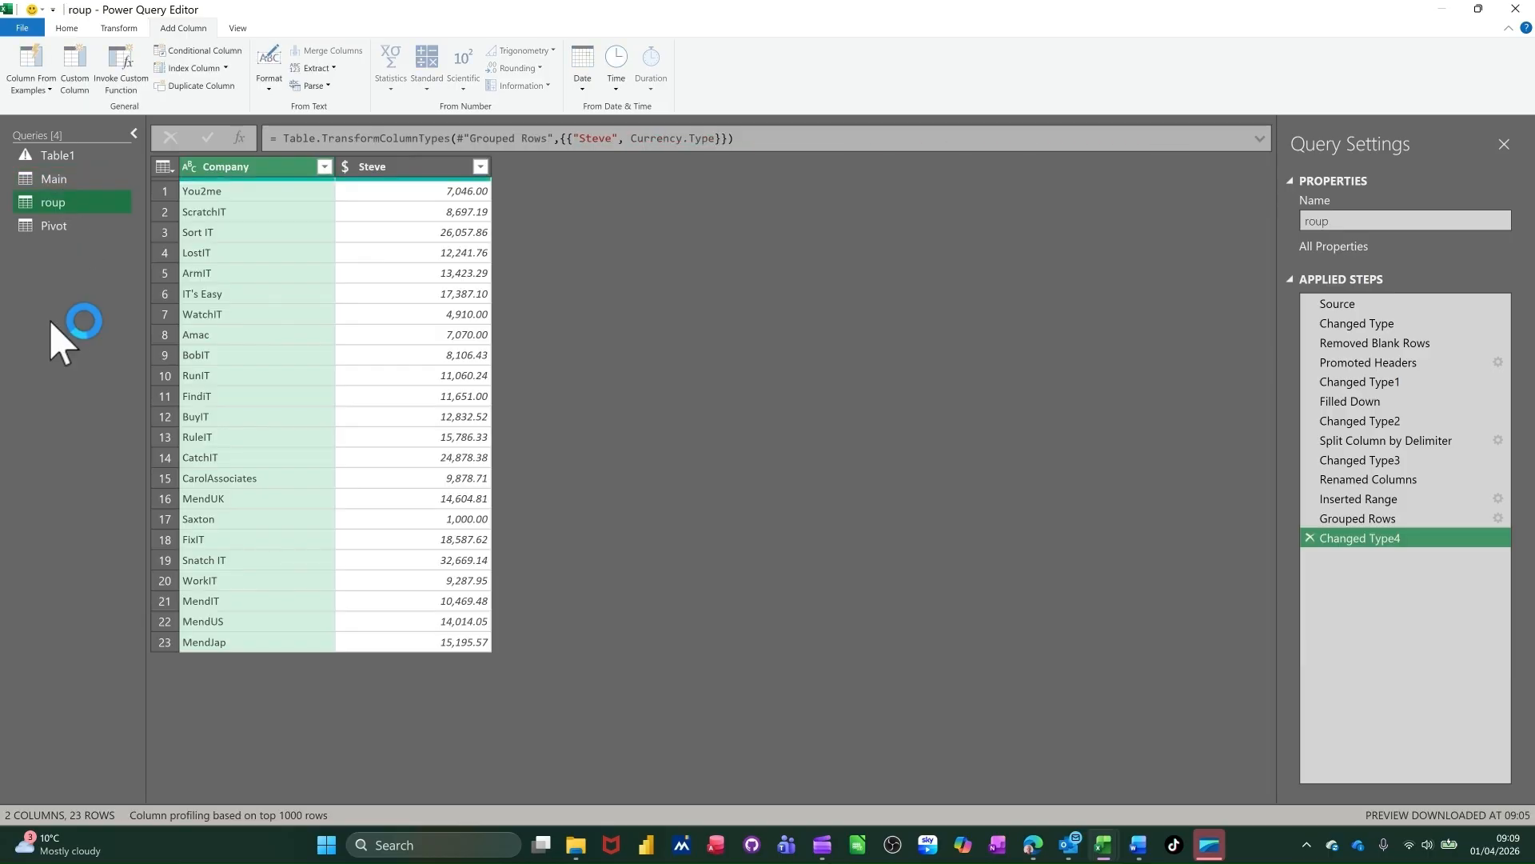
key(Delete)
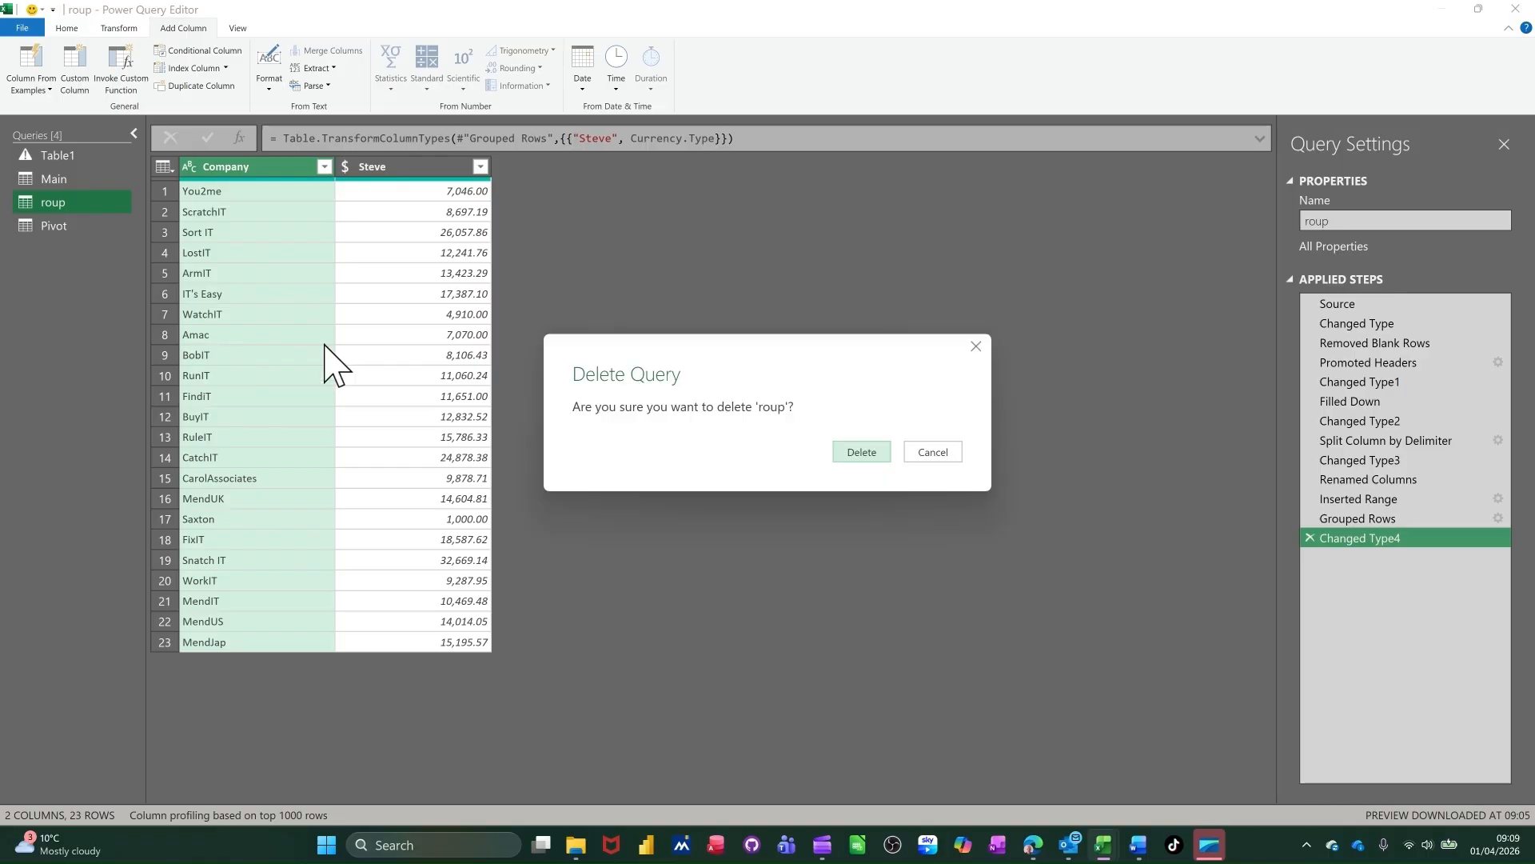
click(838, 451)
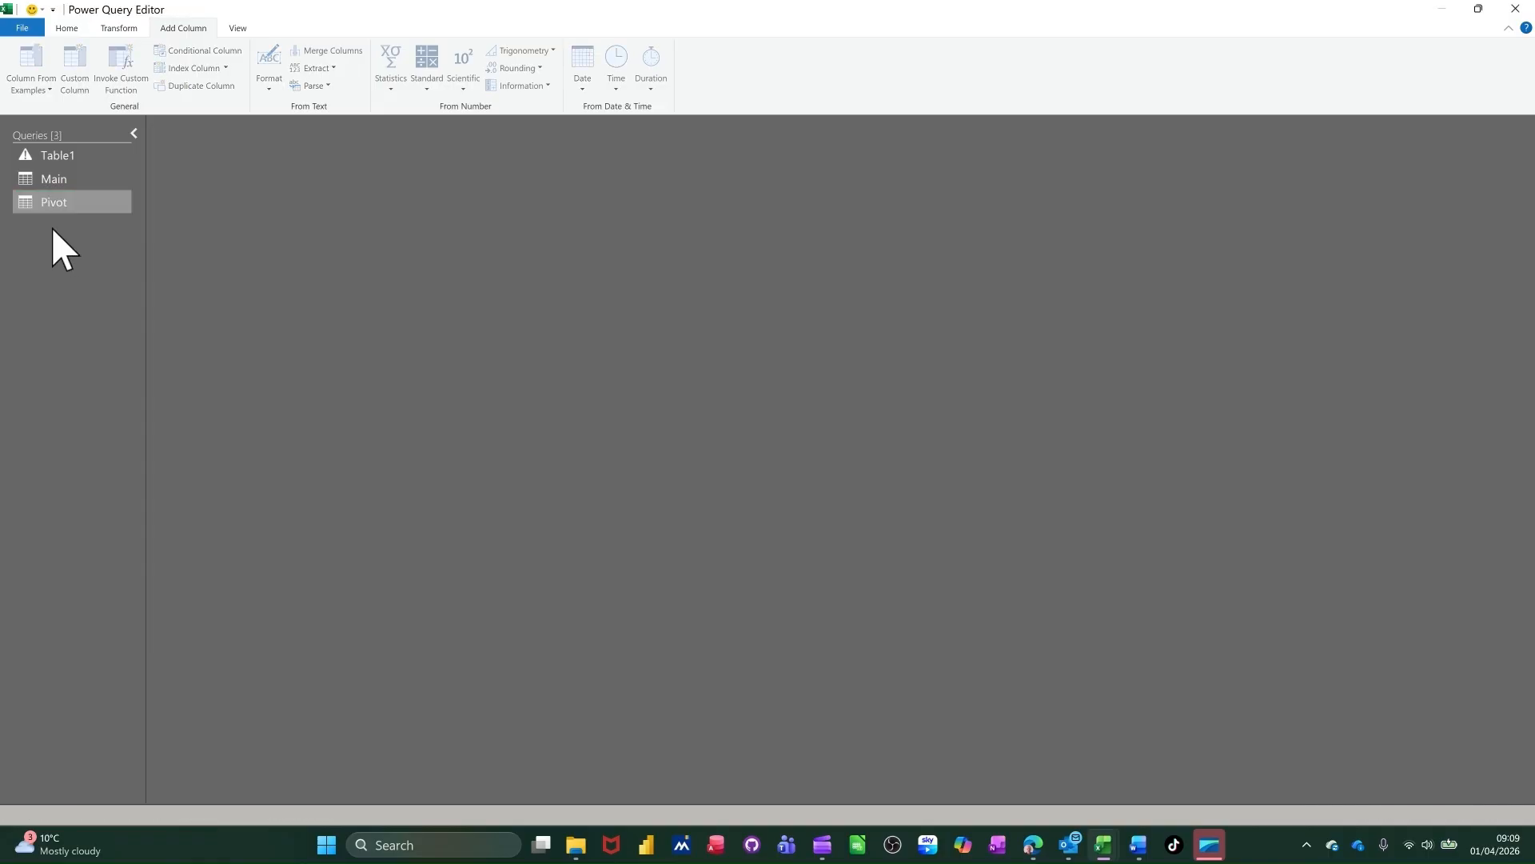
click(57, 209)
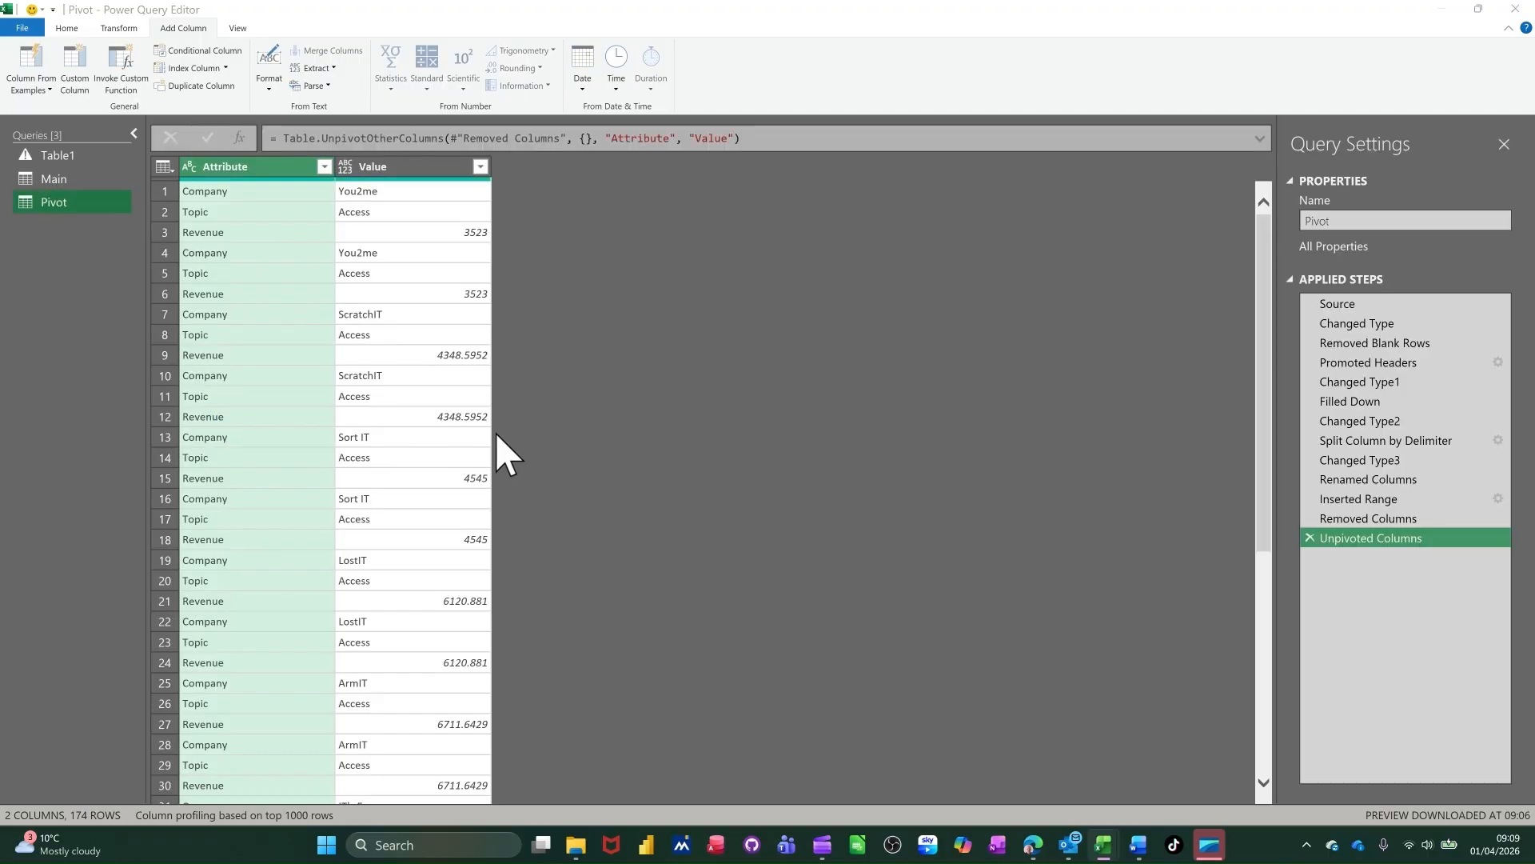
key(Delete)
click(852, 456)
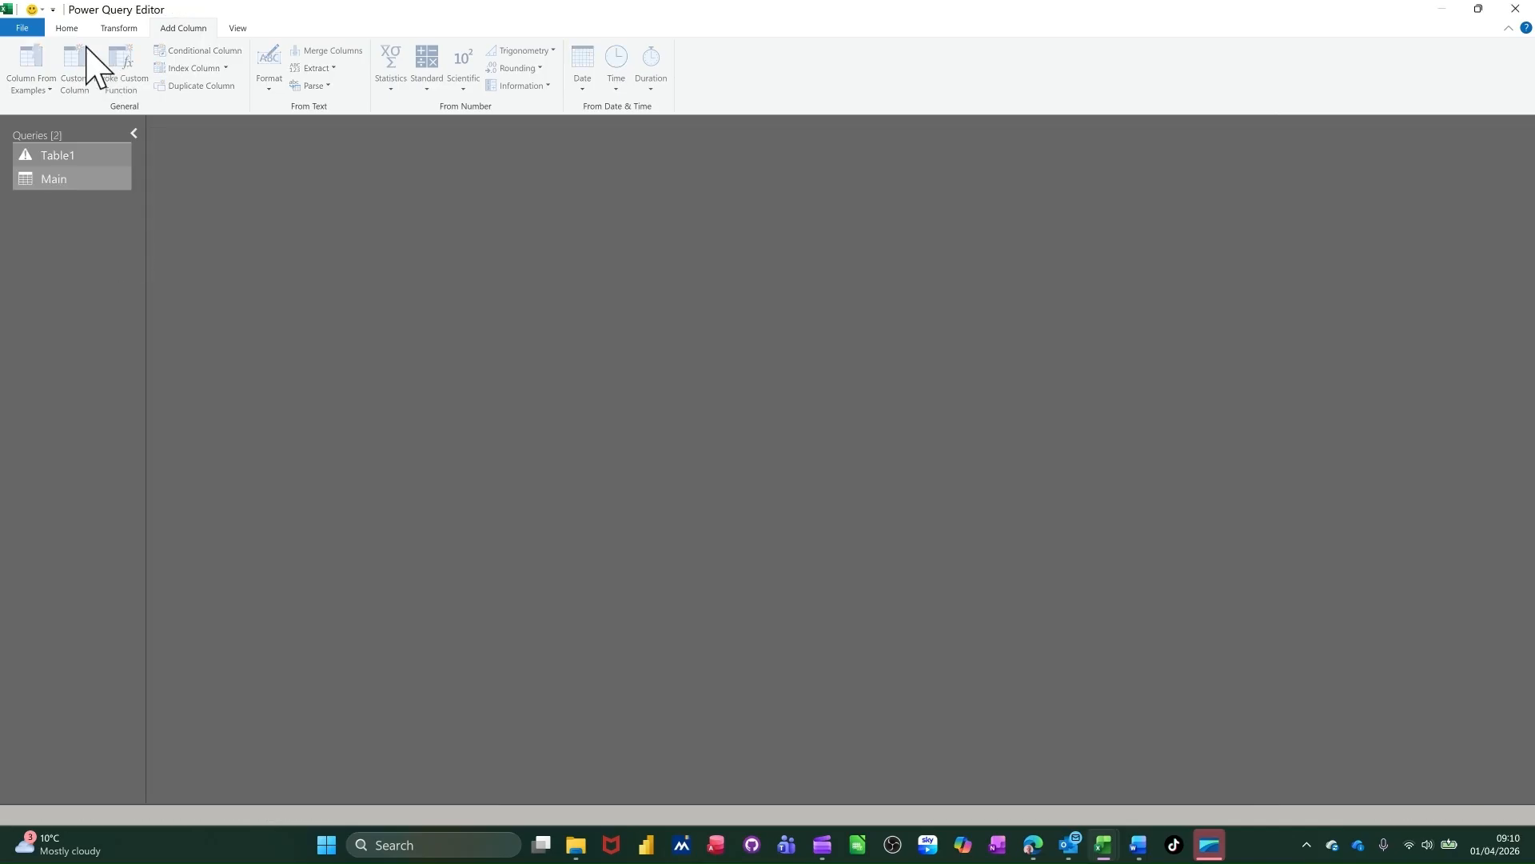
Close the query editor and load the Main query into the Excel workbook.
click(59, 29)
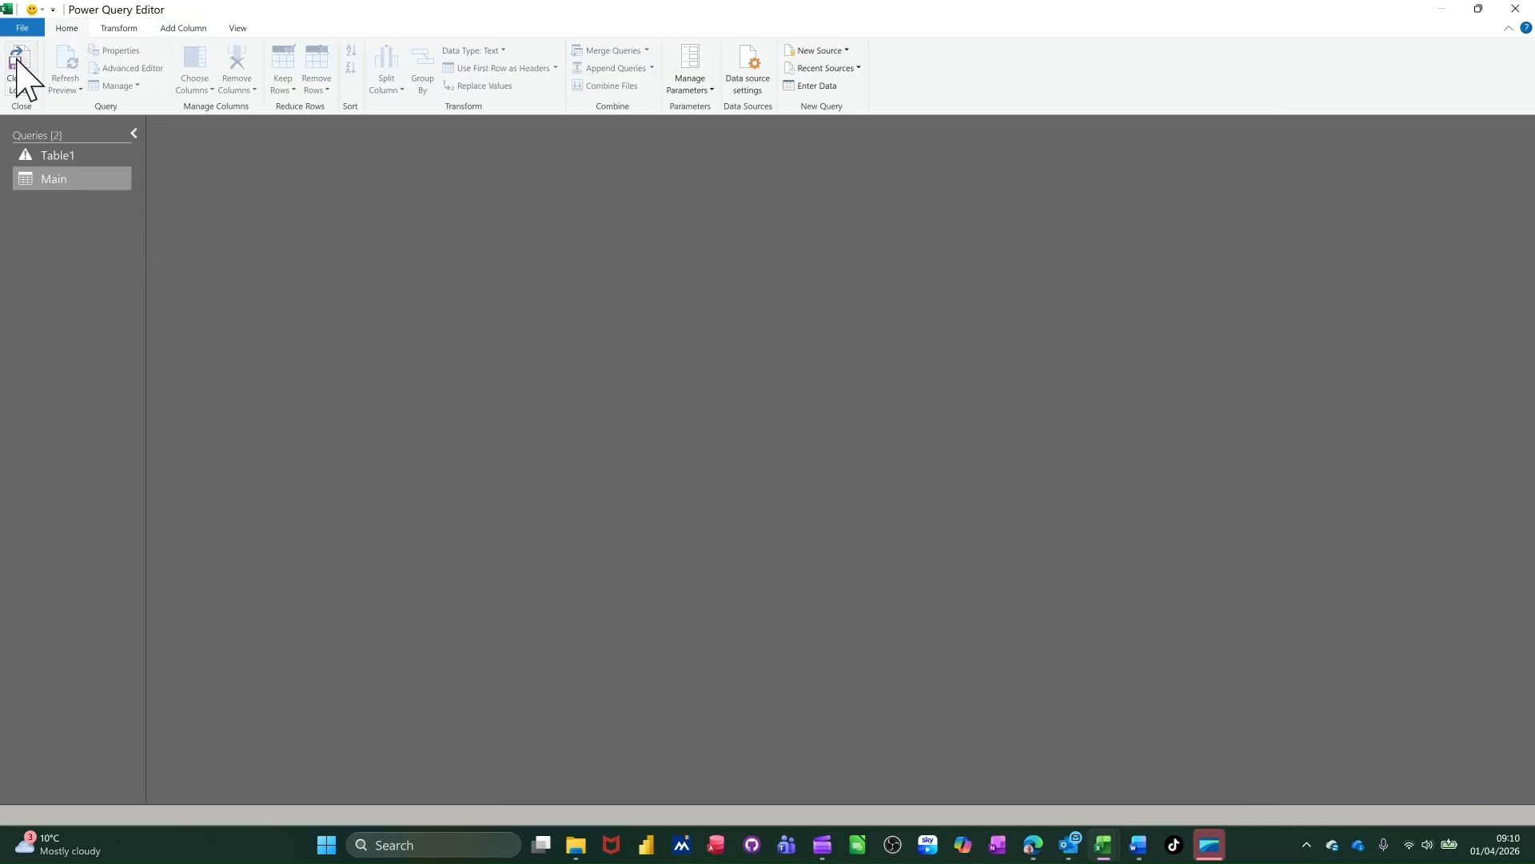
click(18, 64)
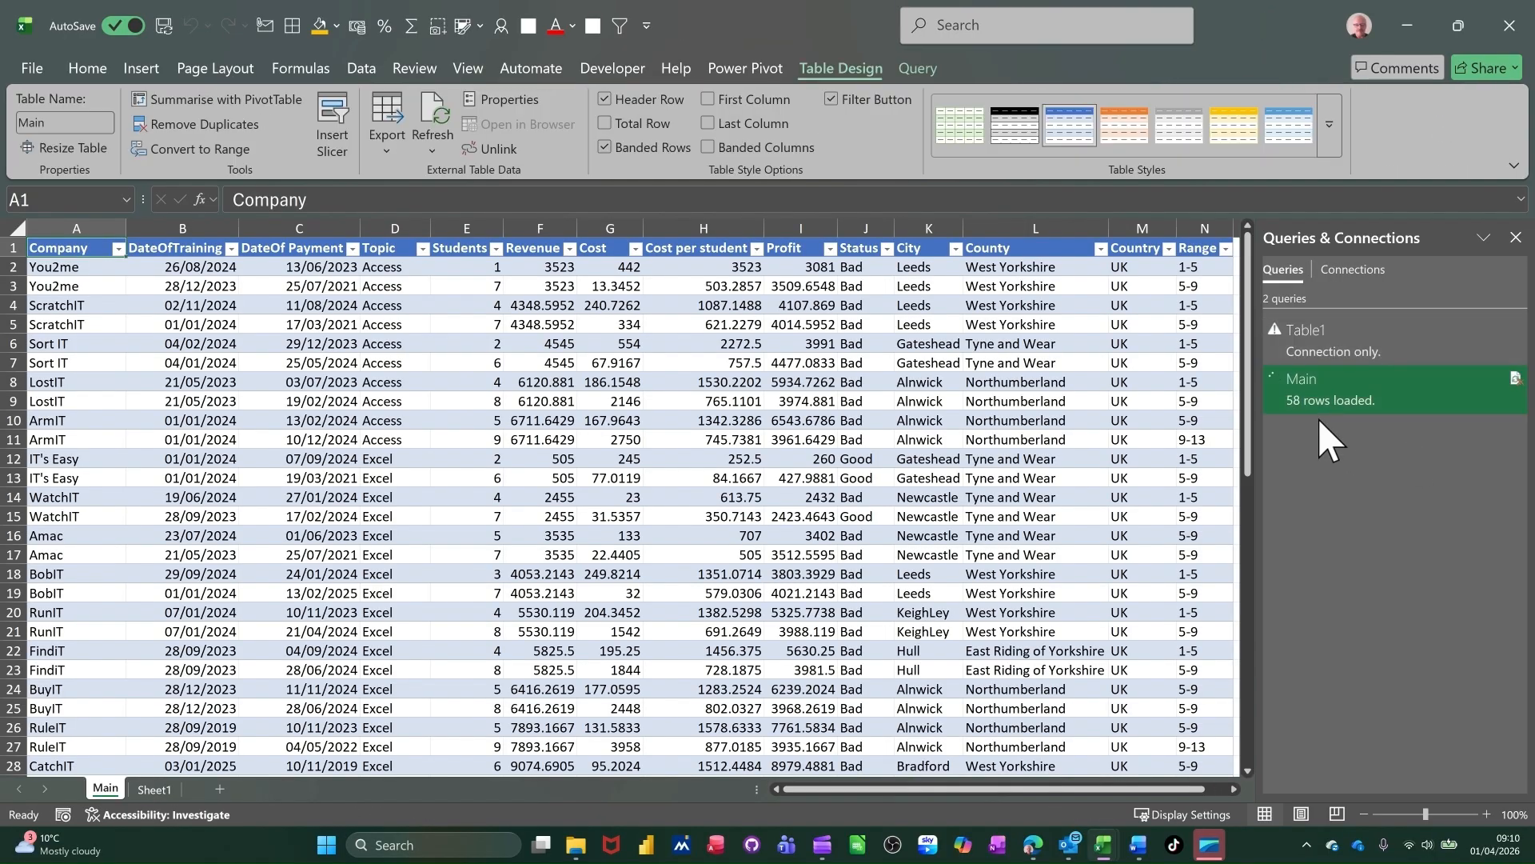
Look through the loaded Main table, refresh the Main query and close its data preview.
scroll(611, 404, down, 12)
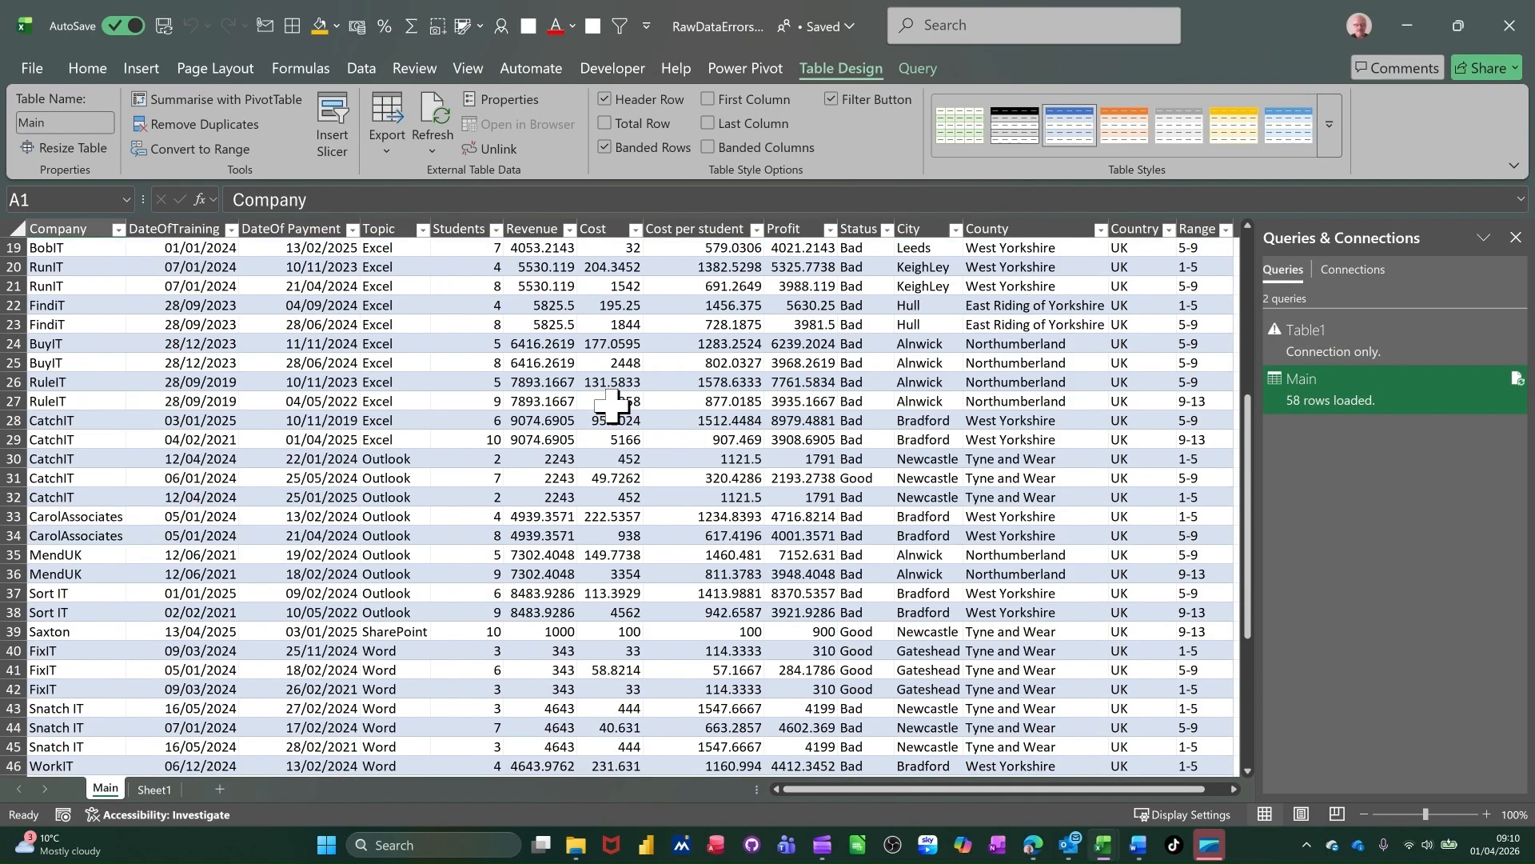
scroll(612, 404, down, 5)
scroll(612, 404, up, 15)
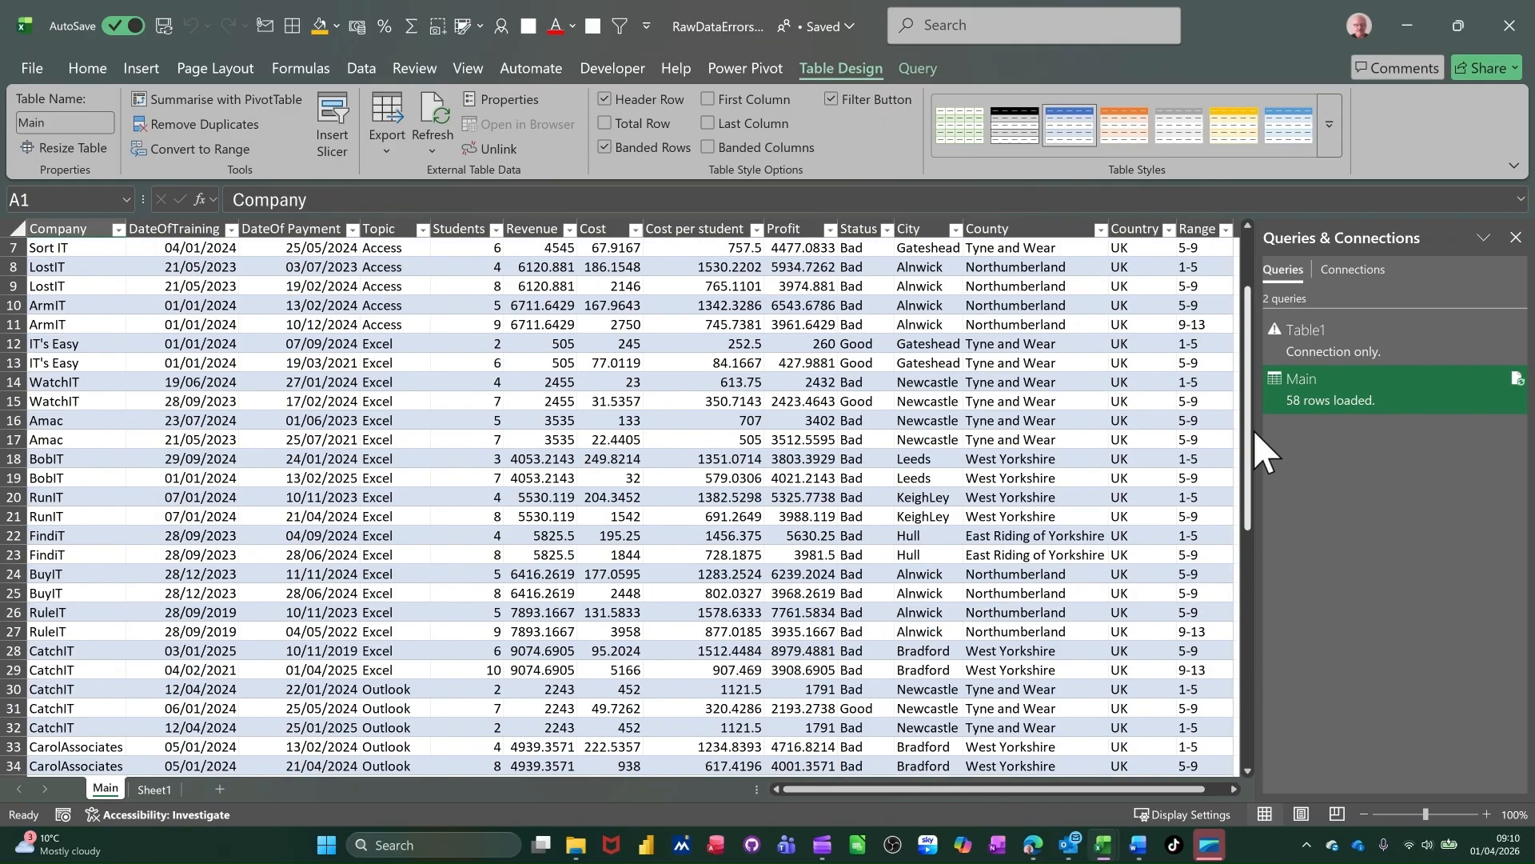
click(1318, 392)
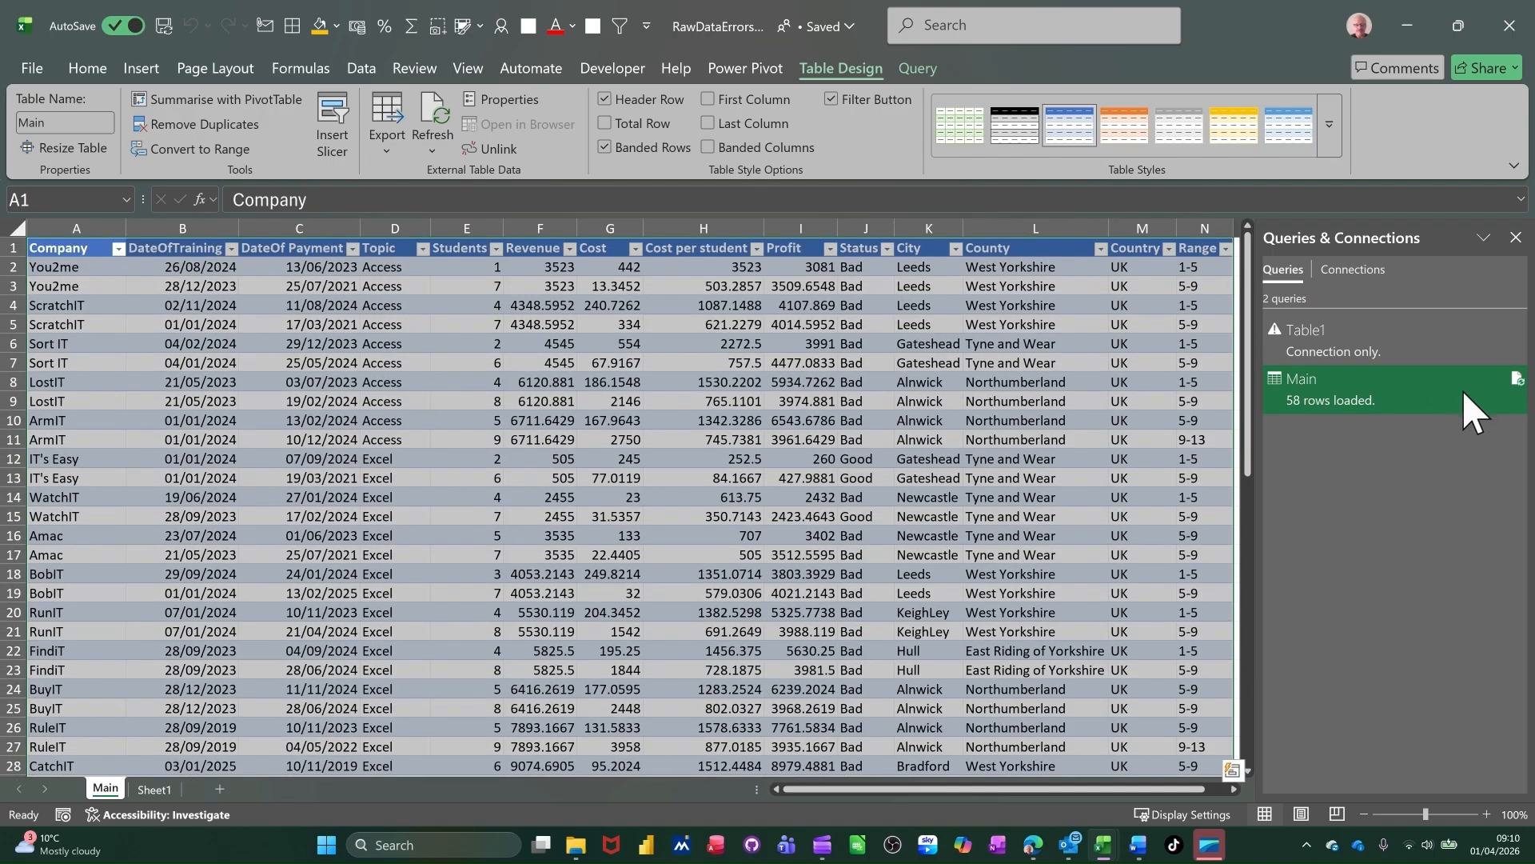
click(1523, 383)
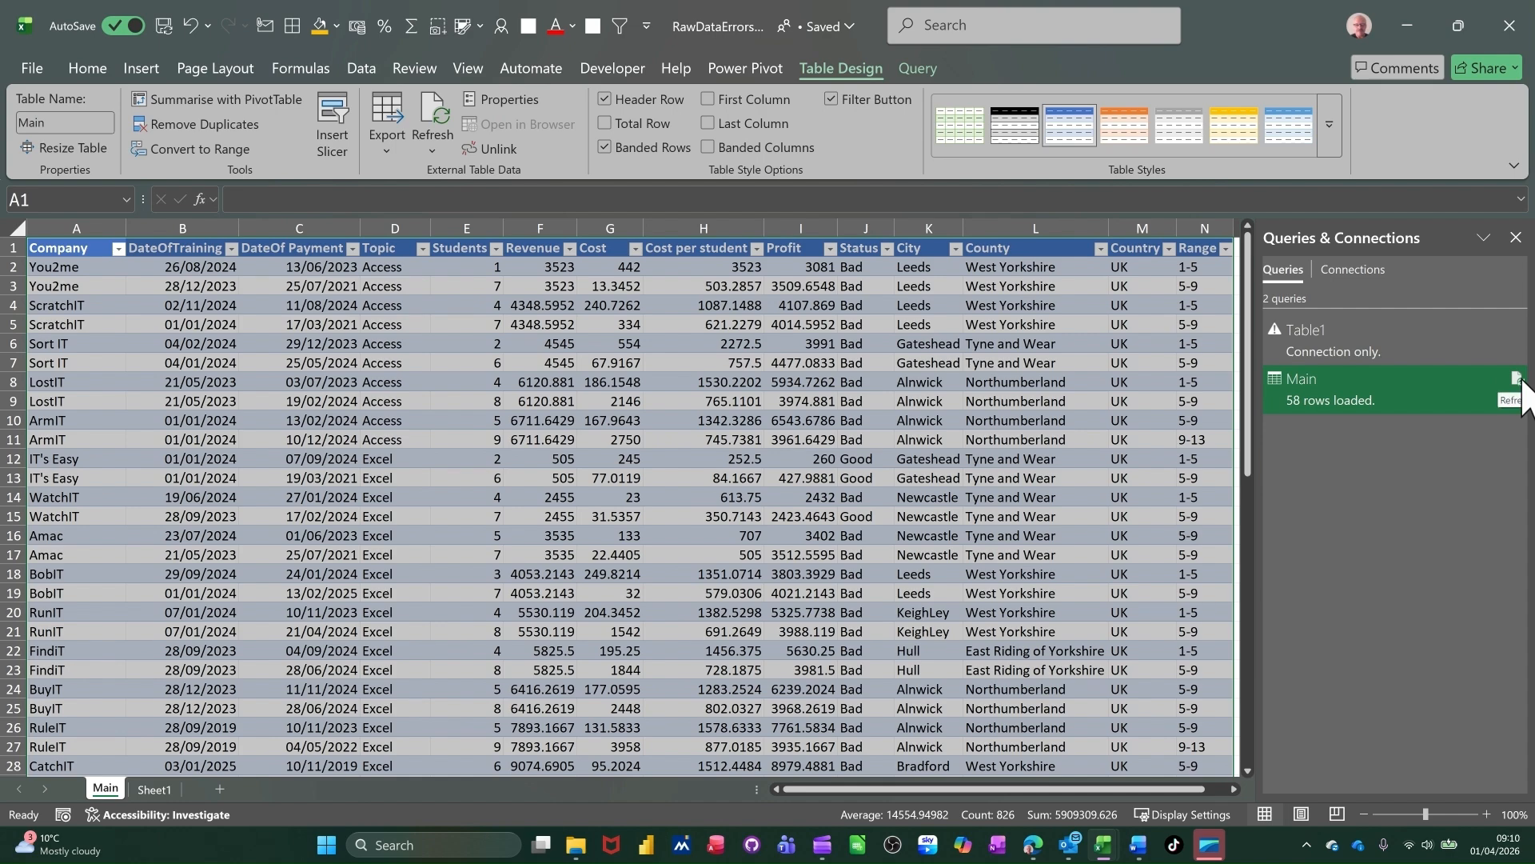
mouse_move(1522, 384)
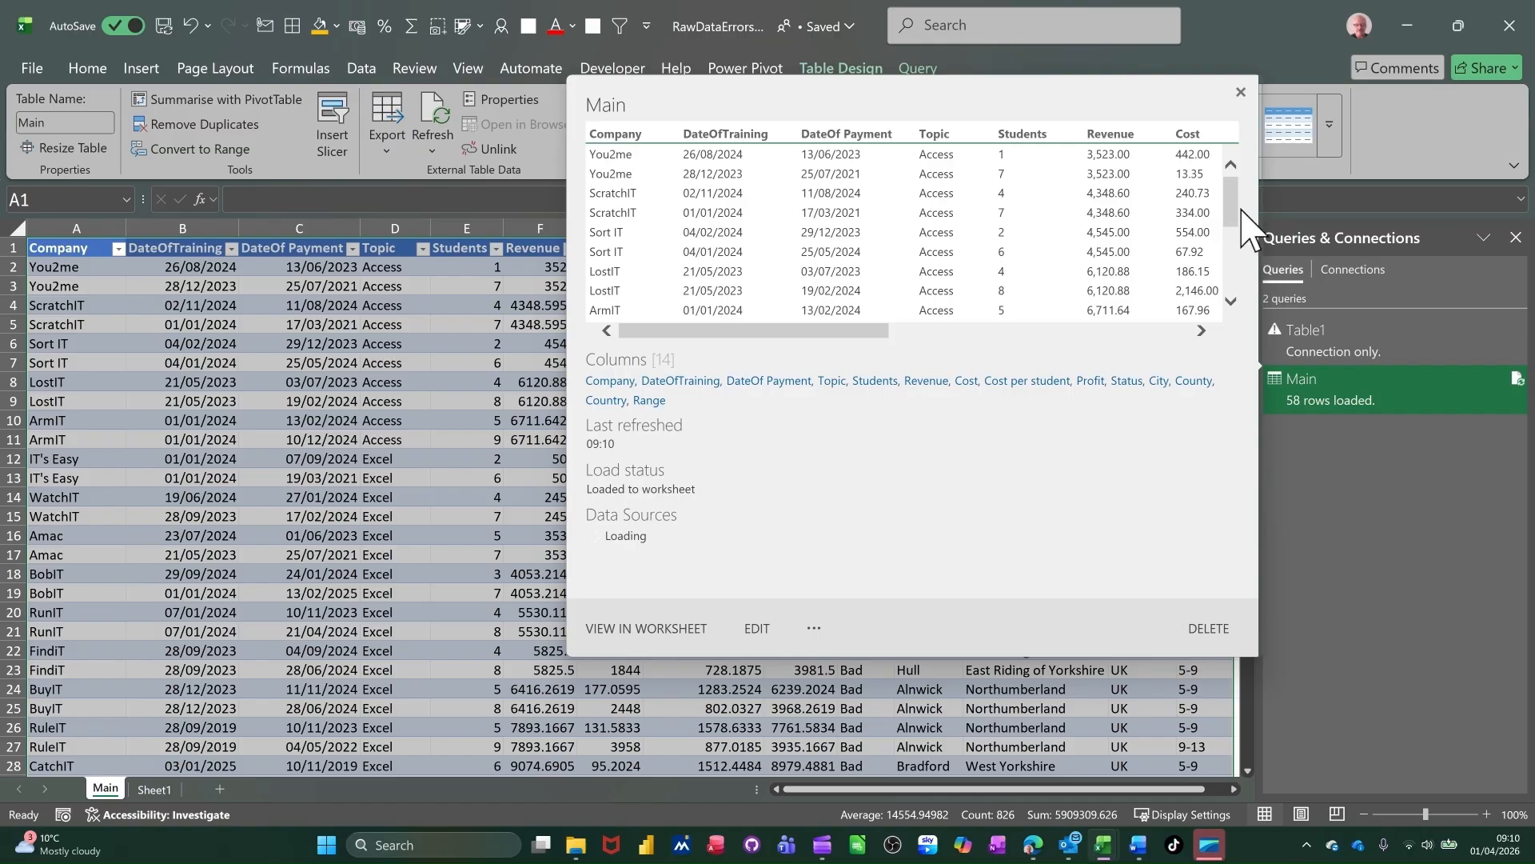
click(1241, 92)
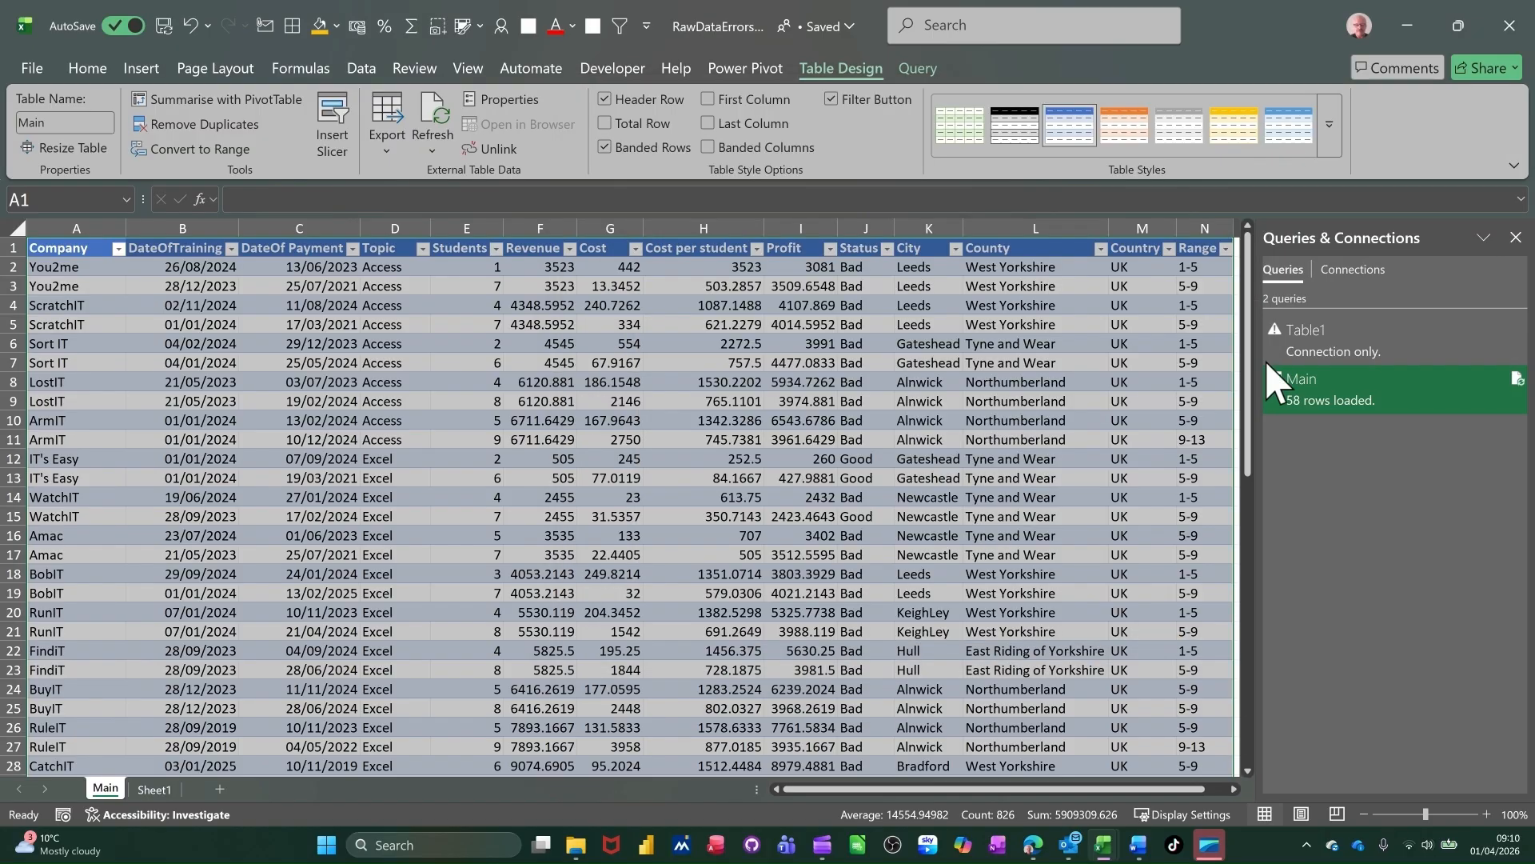
Extend the source table on Sheet1 by filling its last Snatch IT row down from row 65 to row 71.
scroll(592, 412, down, 4)
click(583, 415)
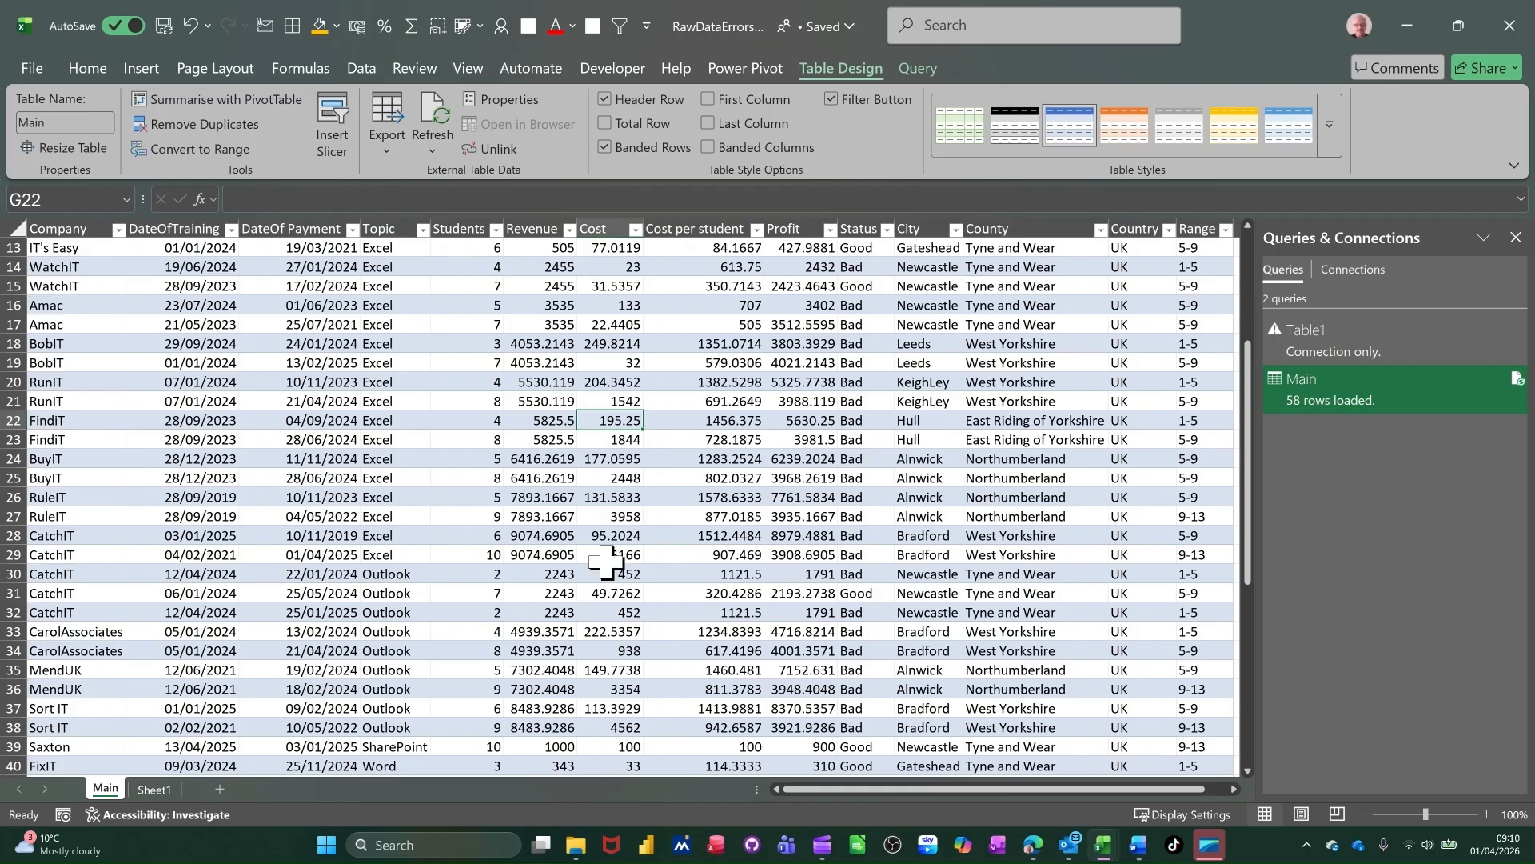
scroll(528, 560, down, 6)
scroll(521, 527, down, 4)
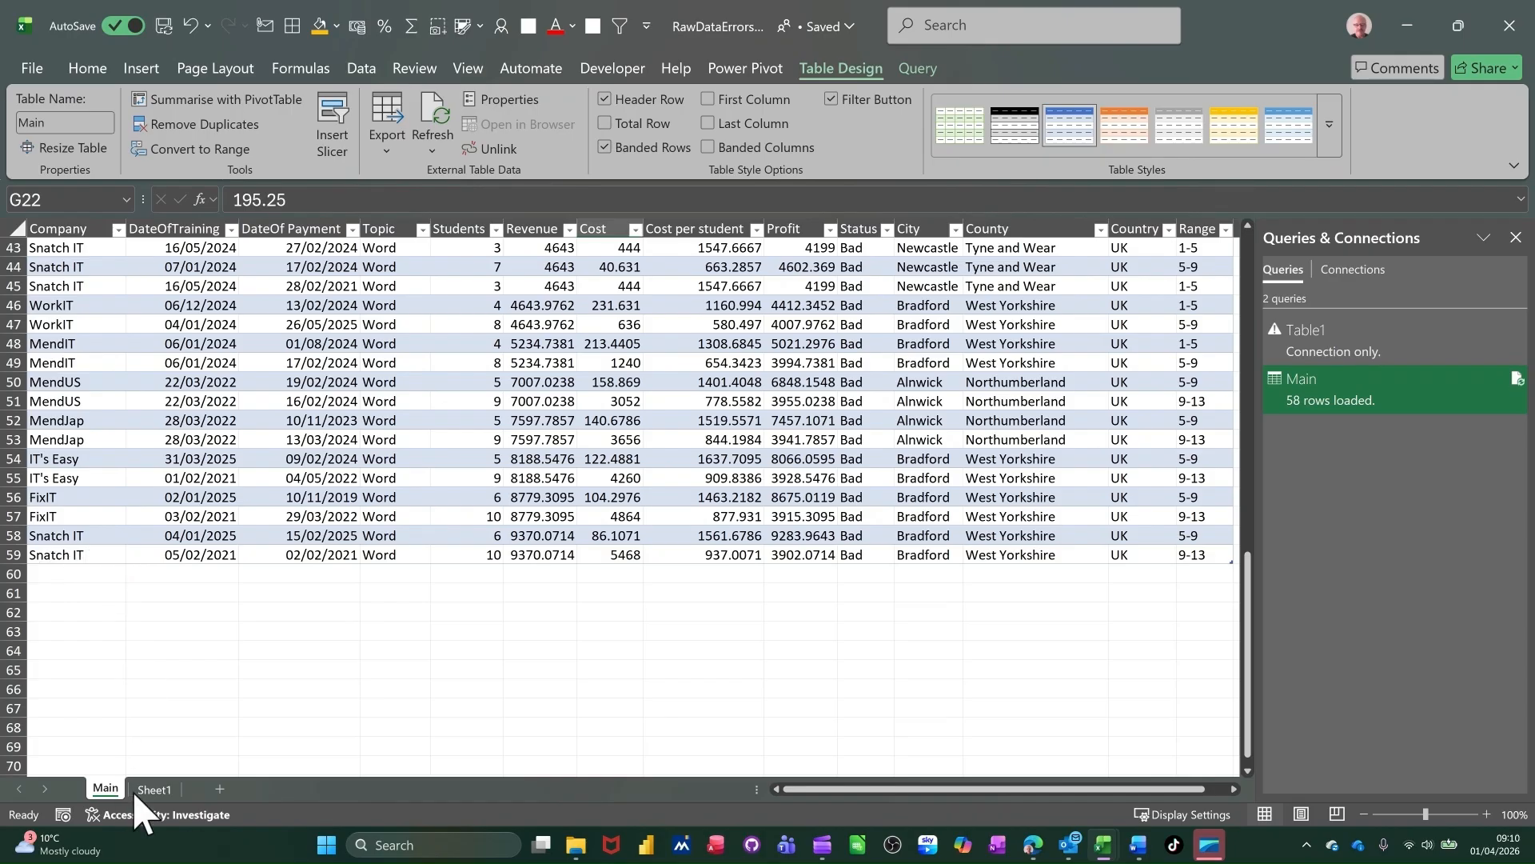
click(155, 789)
scroll(336, 604, down, 14)
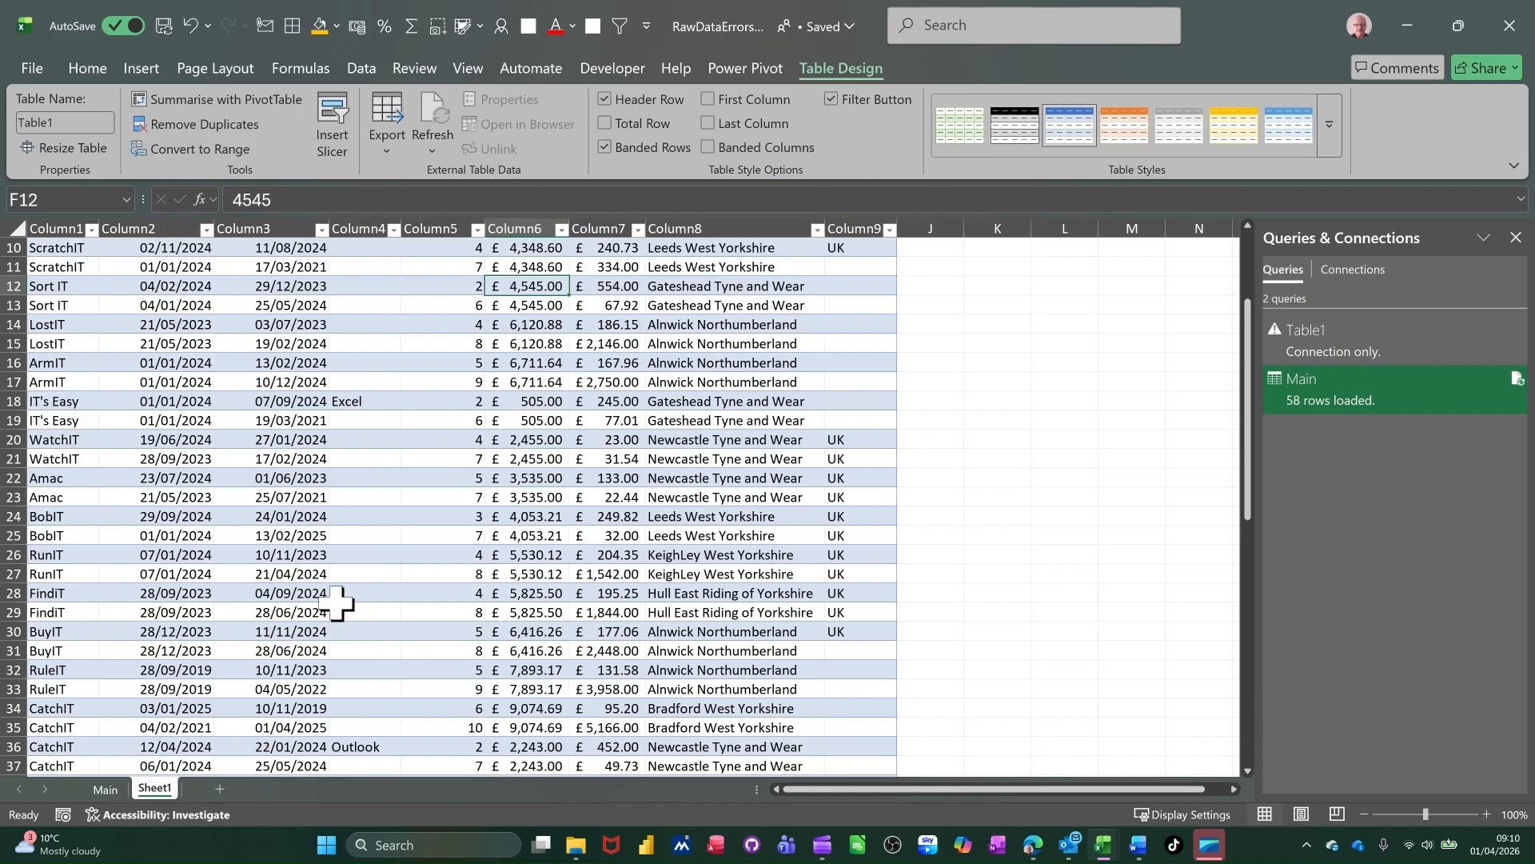
scroll(336, 604, down, 3)
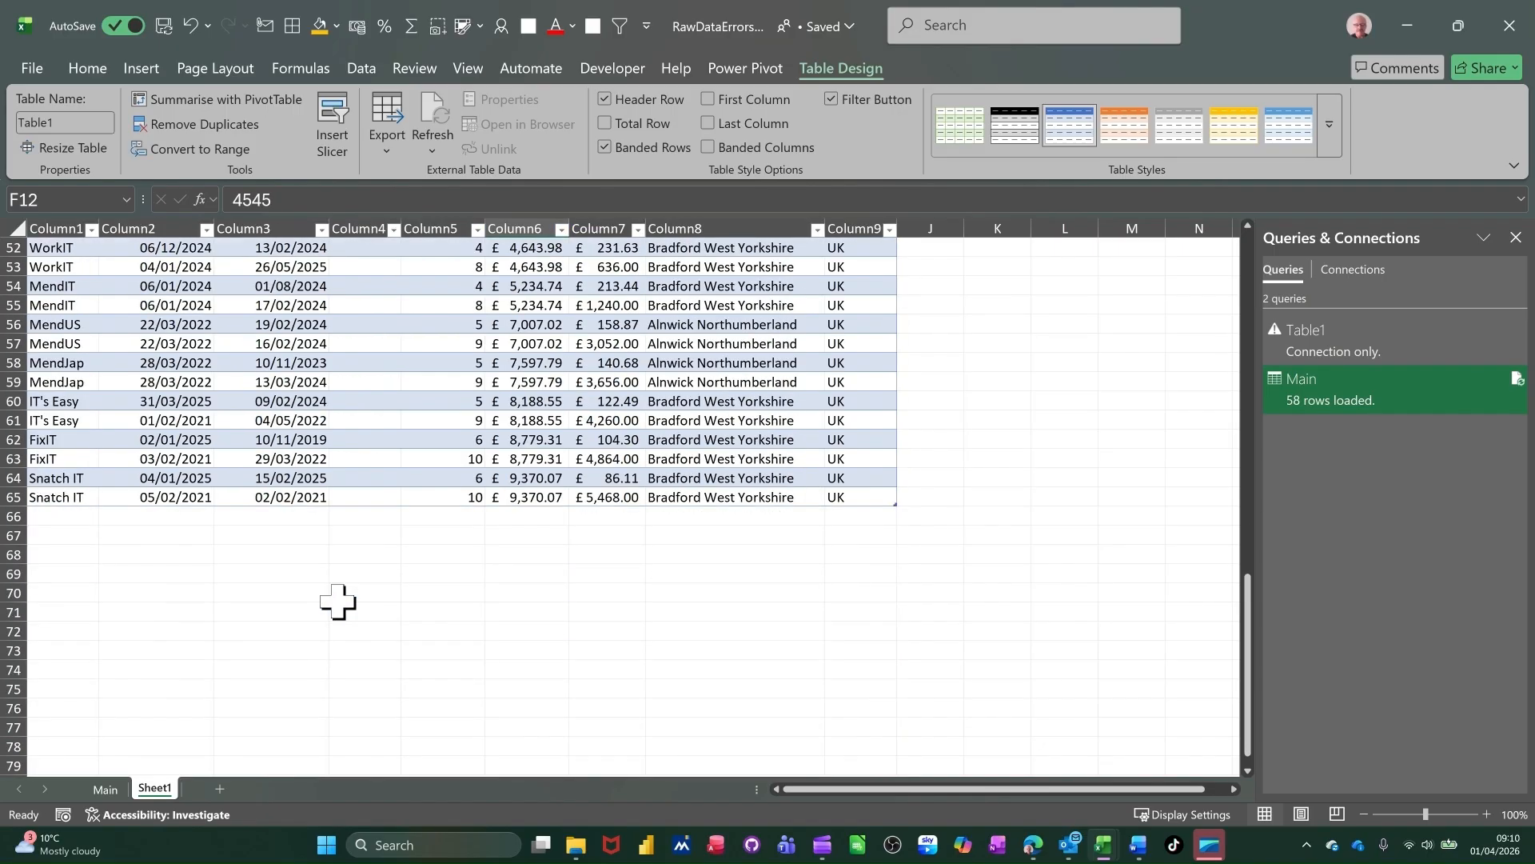
drag(48, 497, 901, 625)
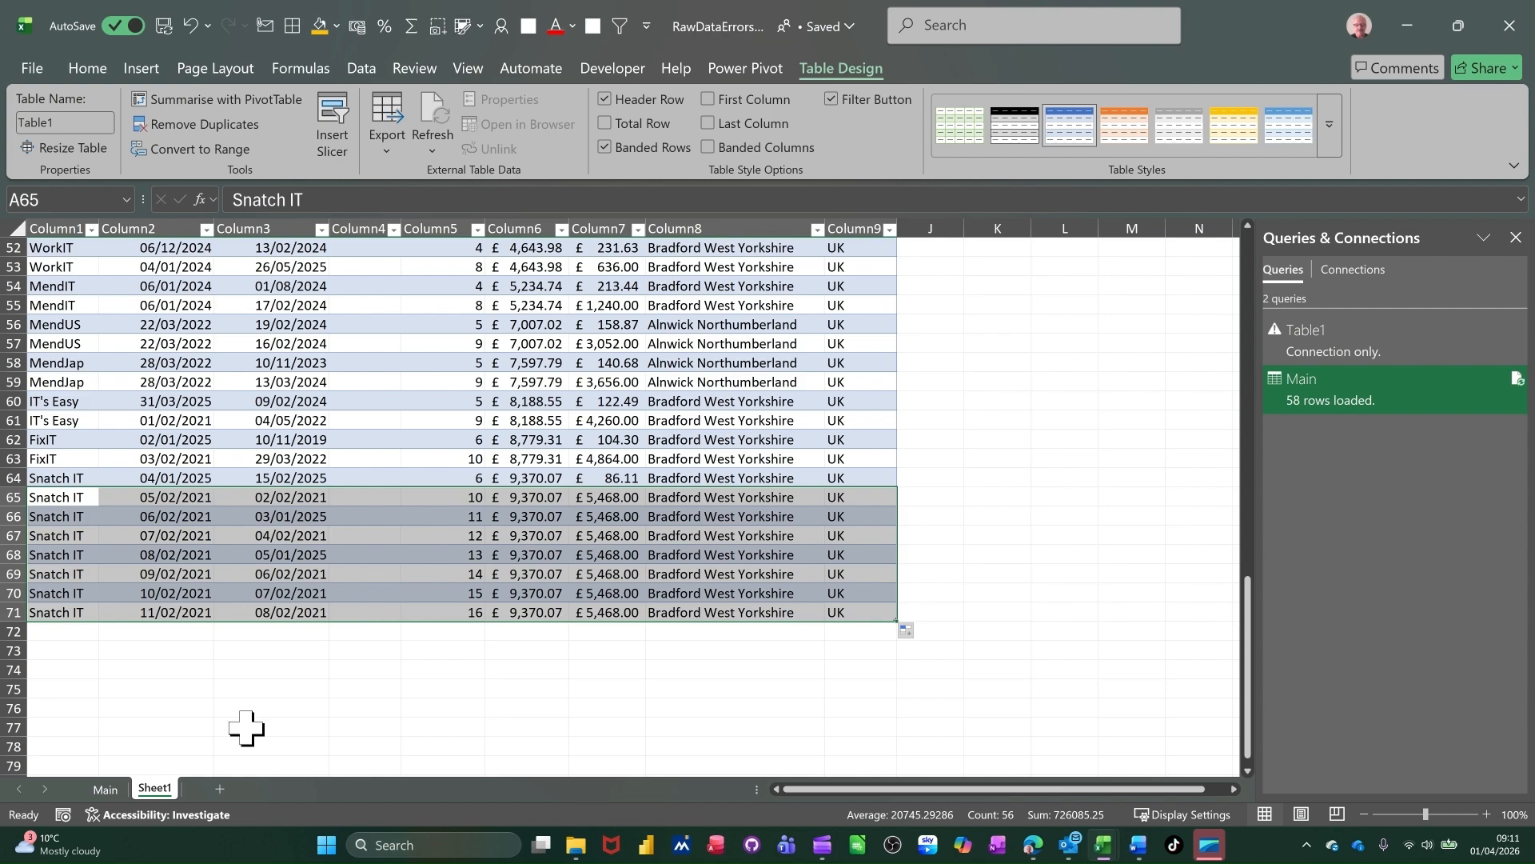
Return to the Main sheet and refresh all data connections to bring in the added source rows.
click(105, 789)
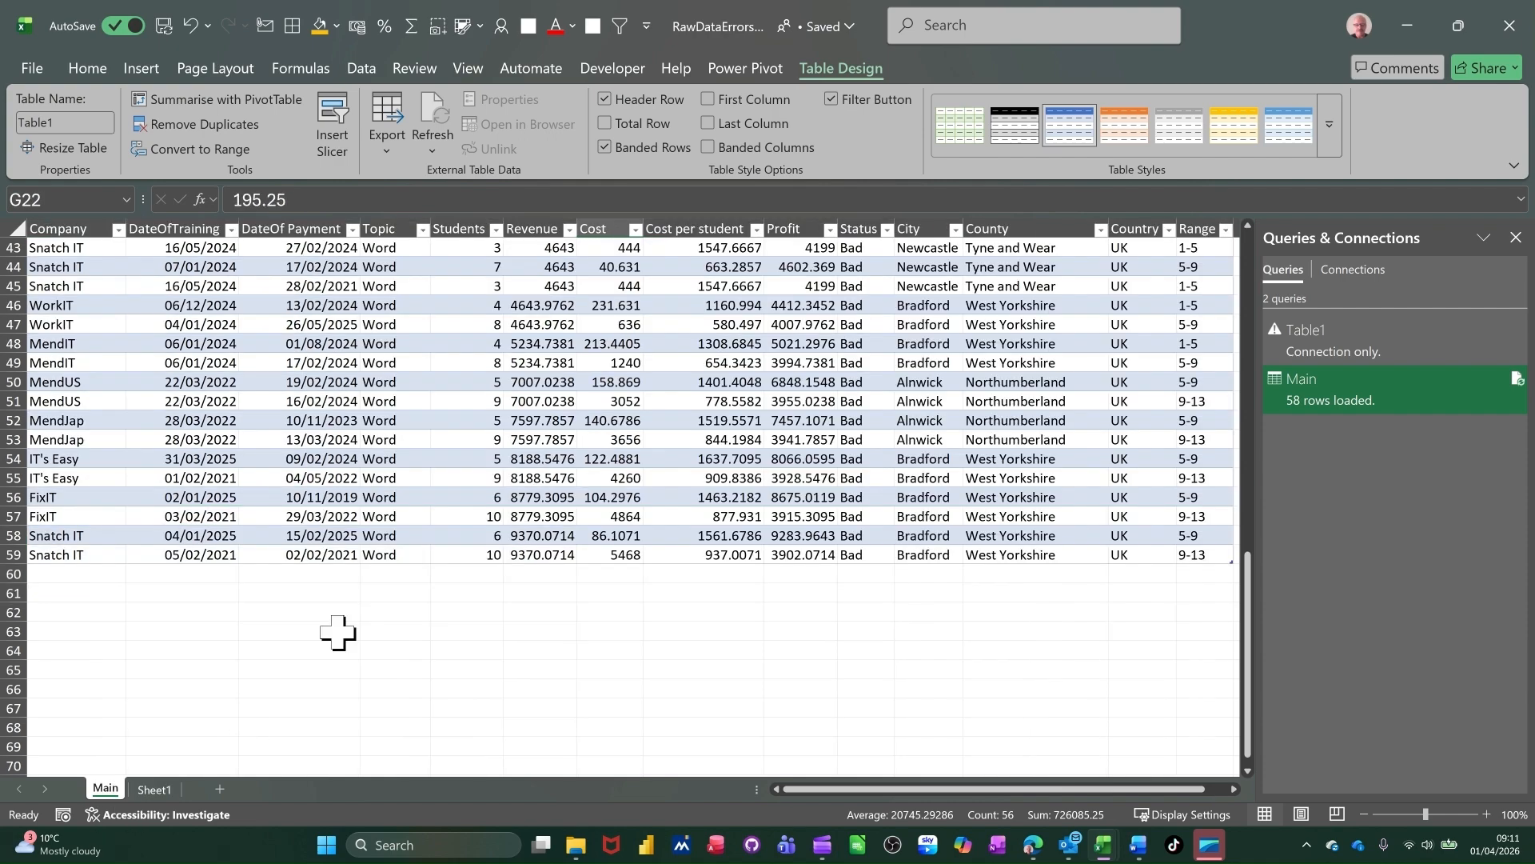
click(542, 382)
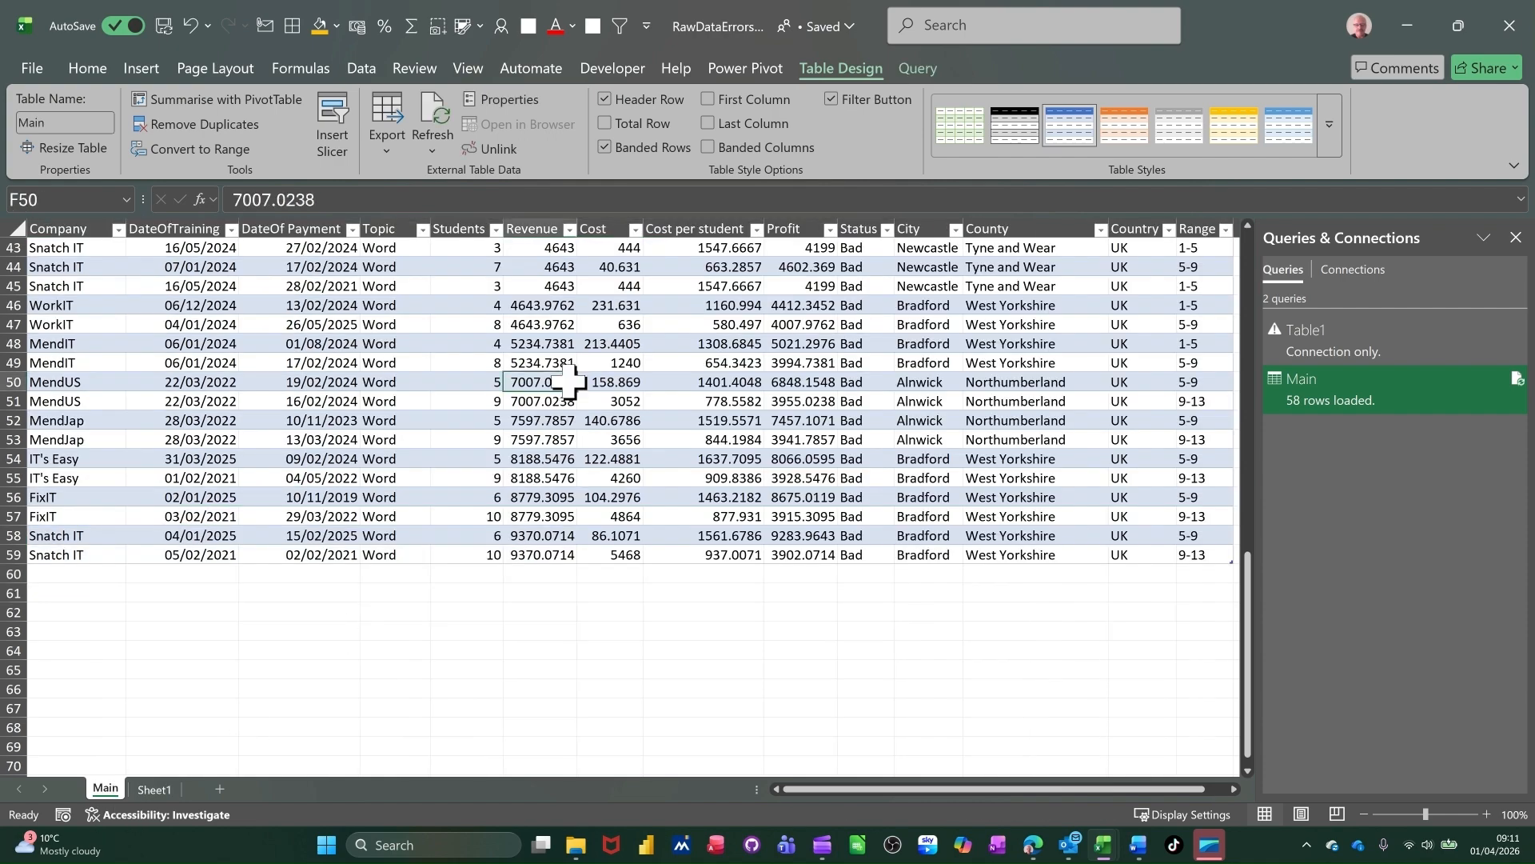
click(362, 71)
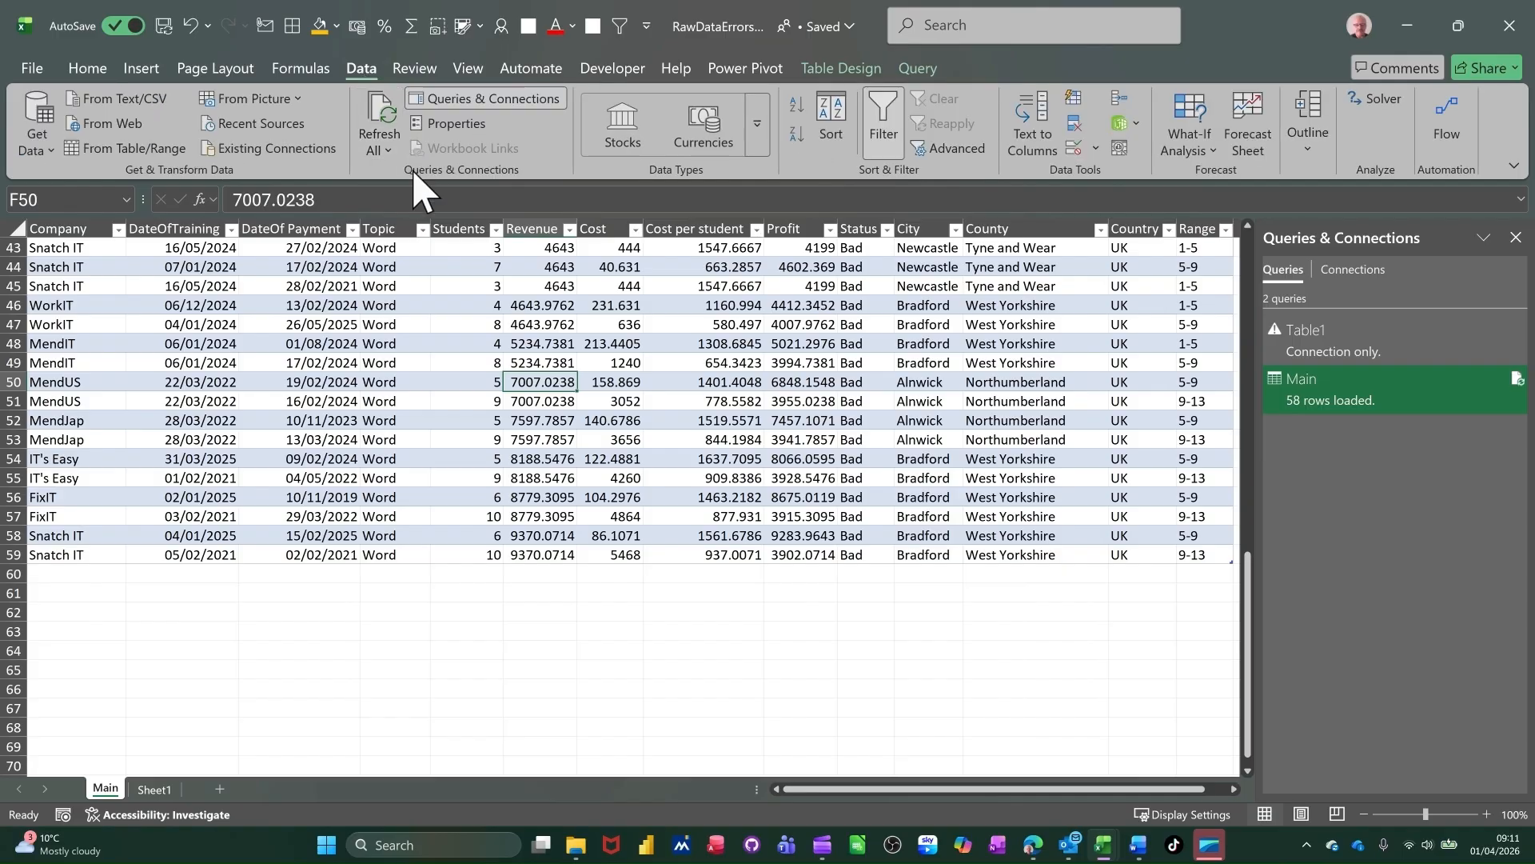
click(368, 98)
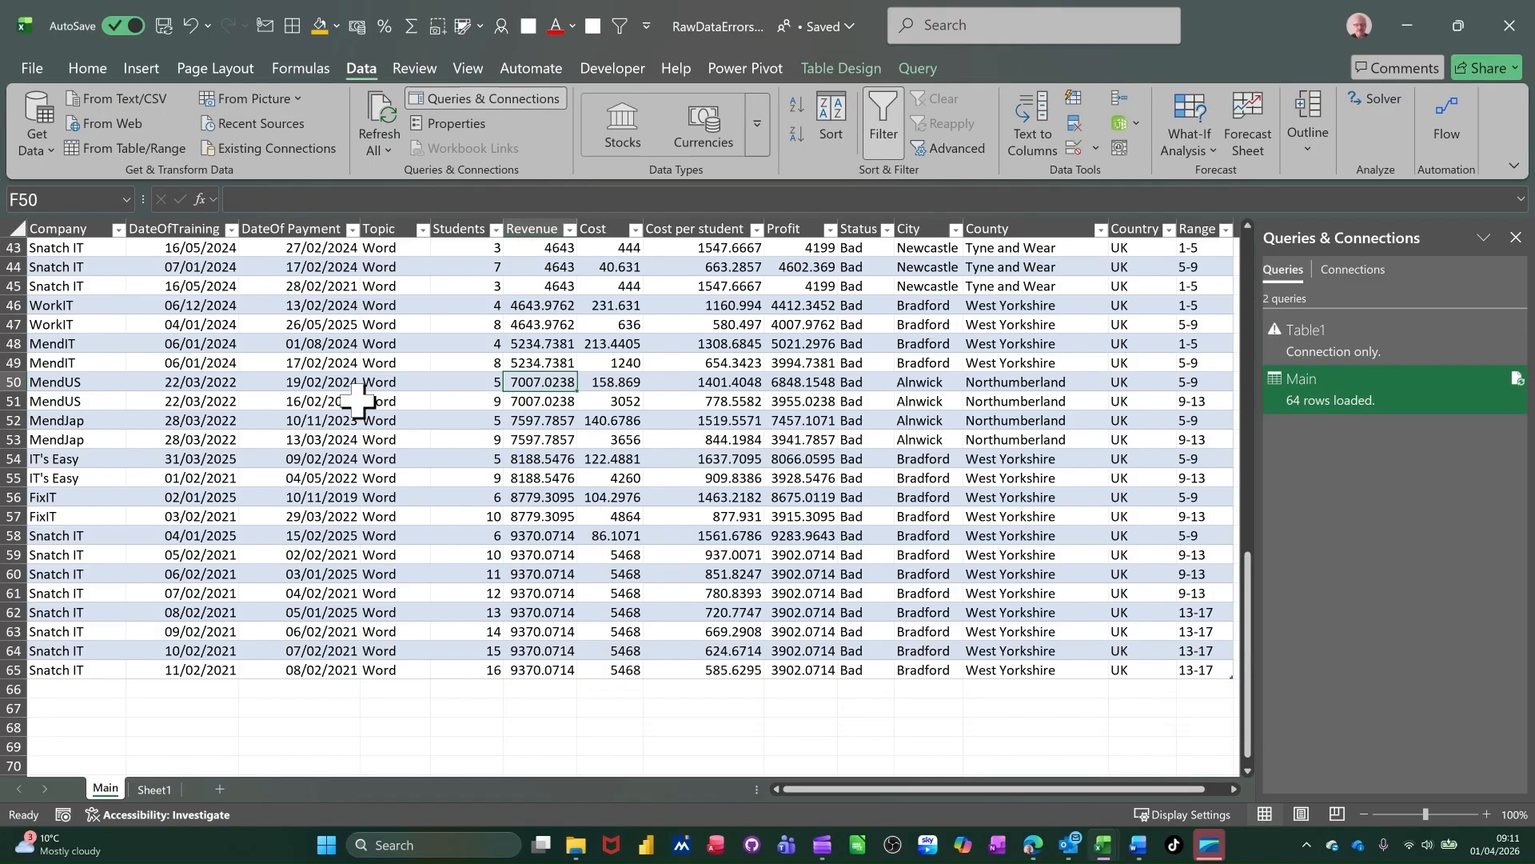
click(357, 401)
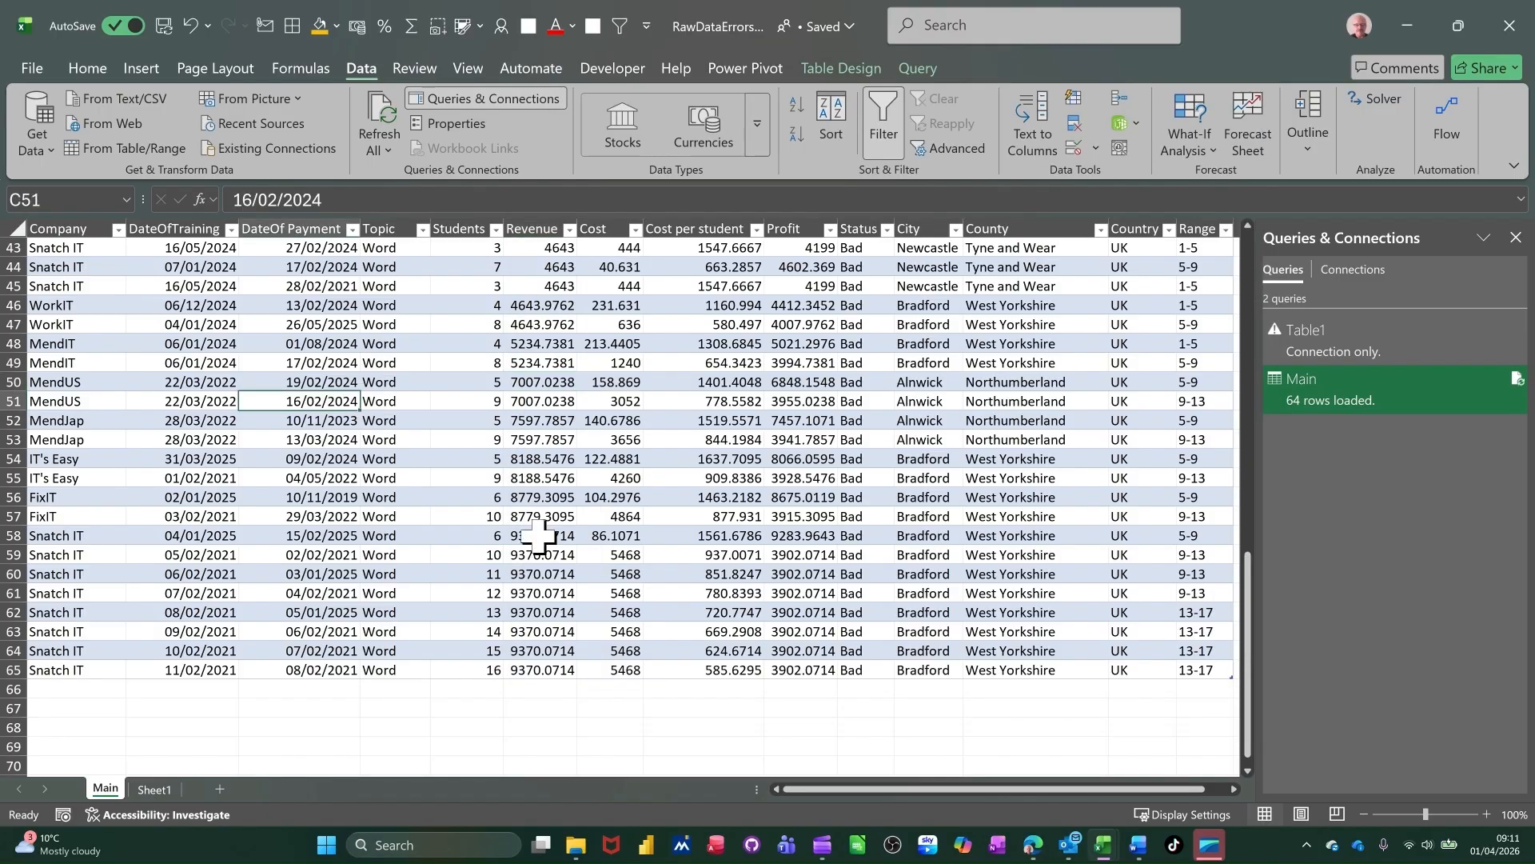